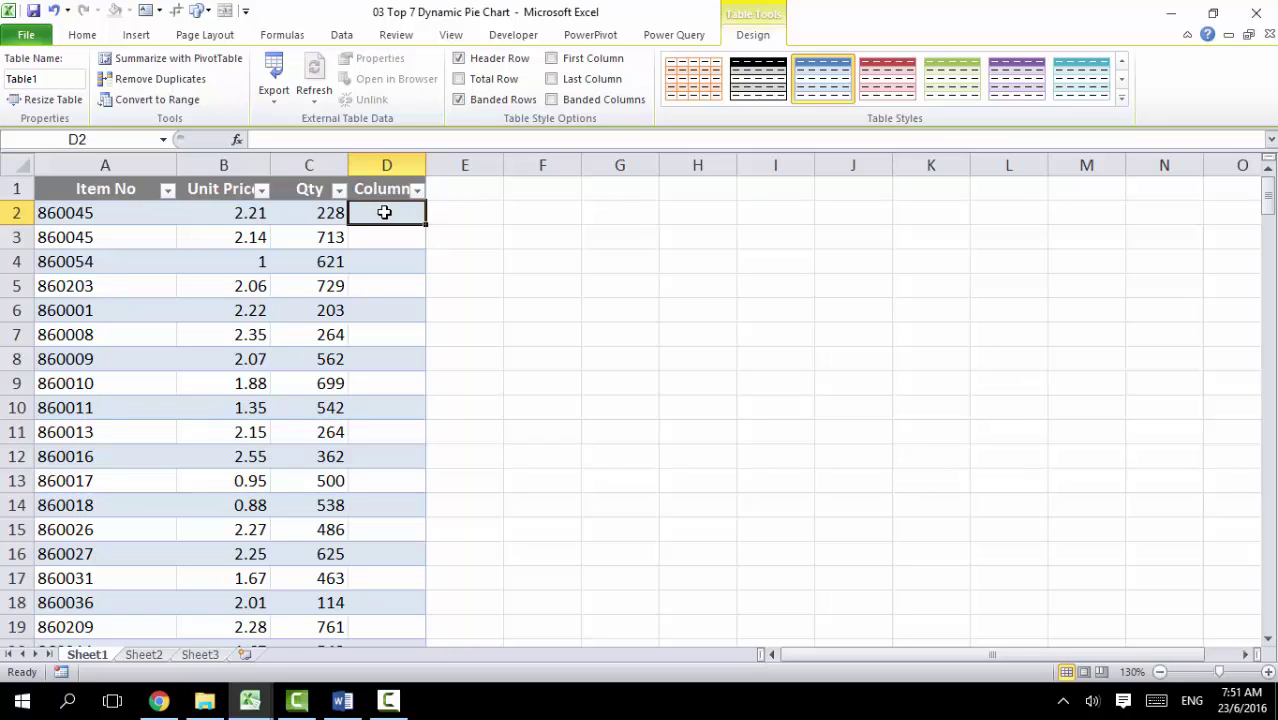
Step: Enter =[Unit Price]*[Qty] in D2 so the new column fills with each row's total
type("=")
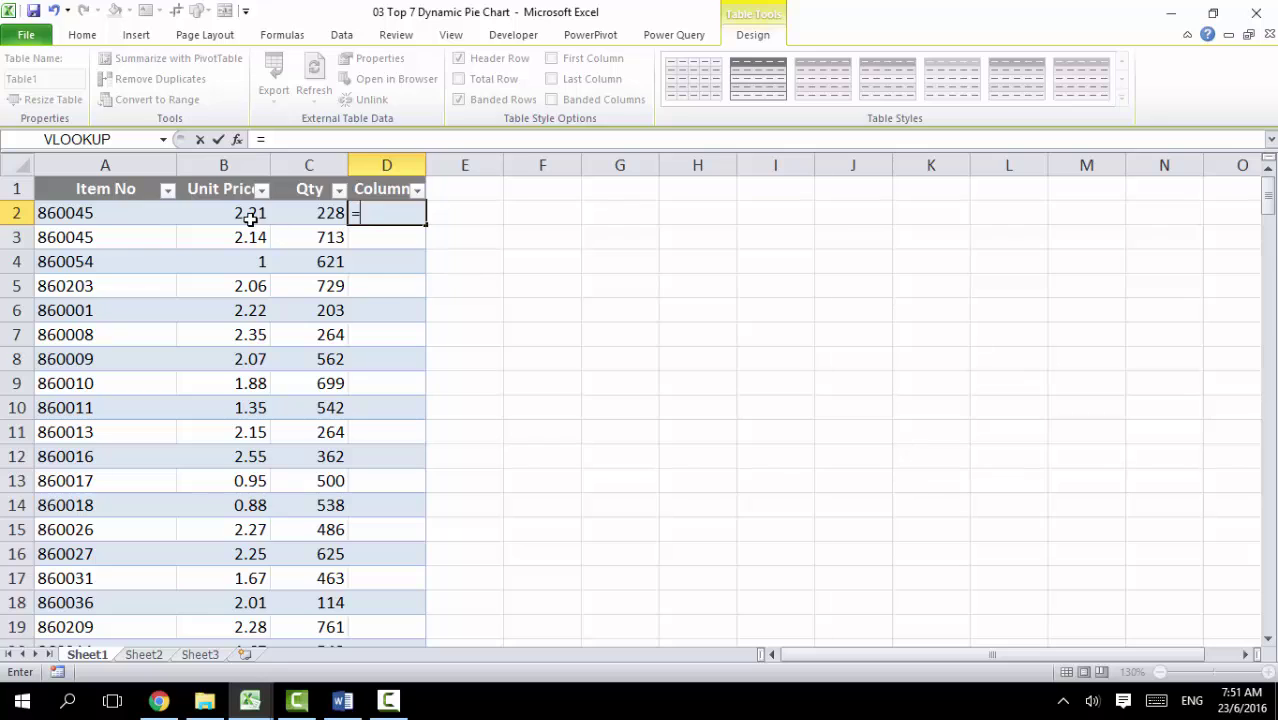
type("[")
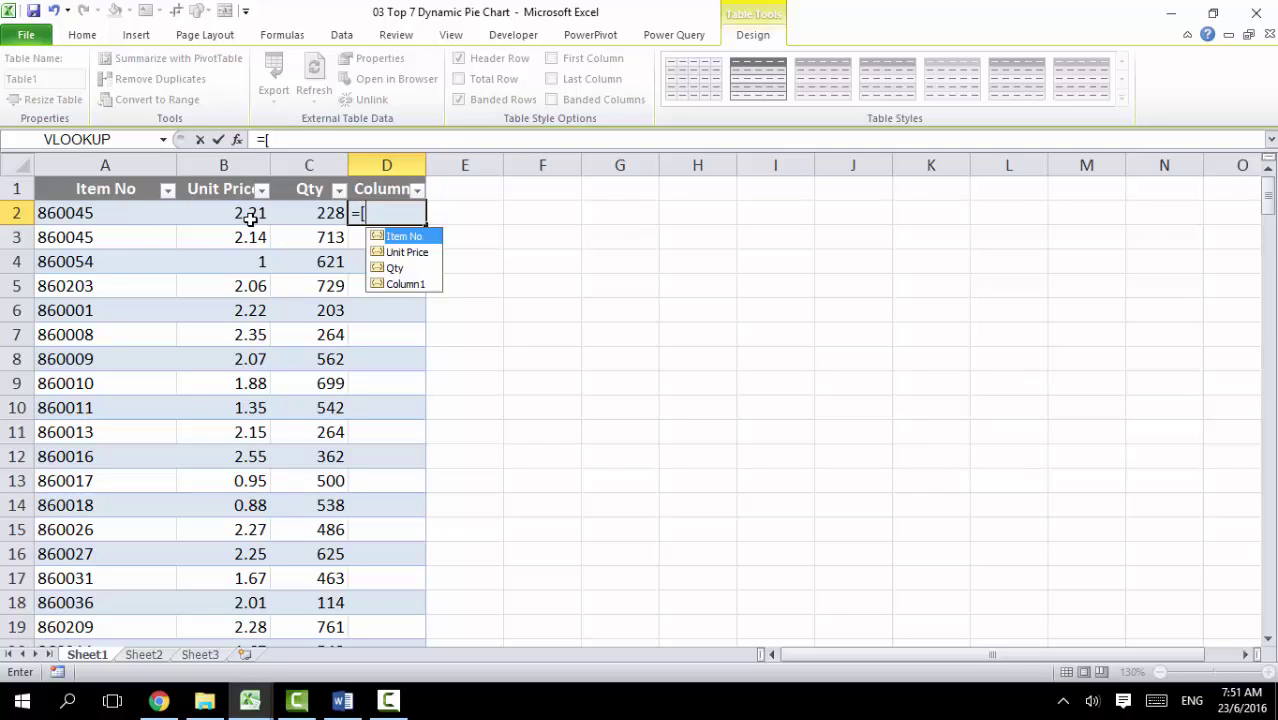
key("Down")
key("Tab")
type("]")
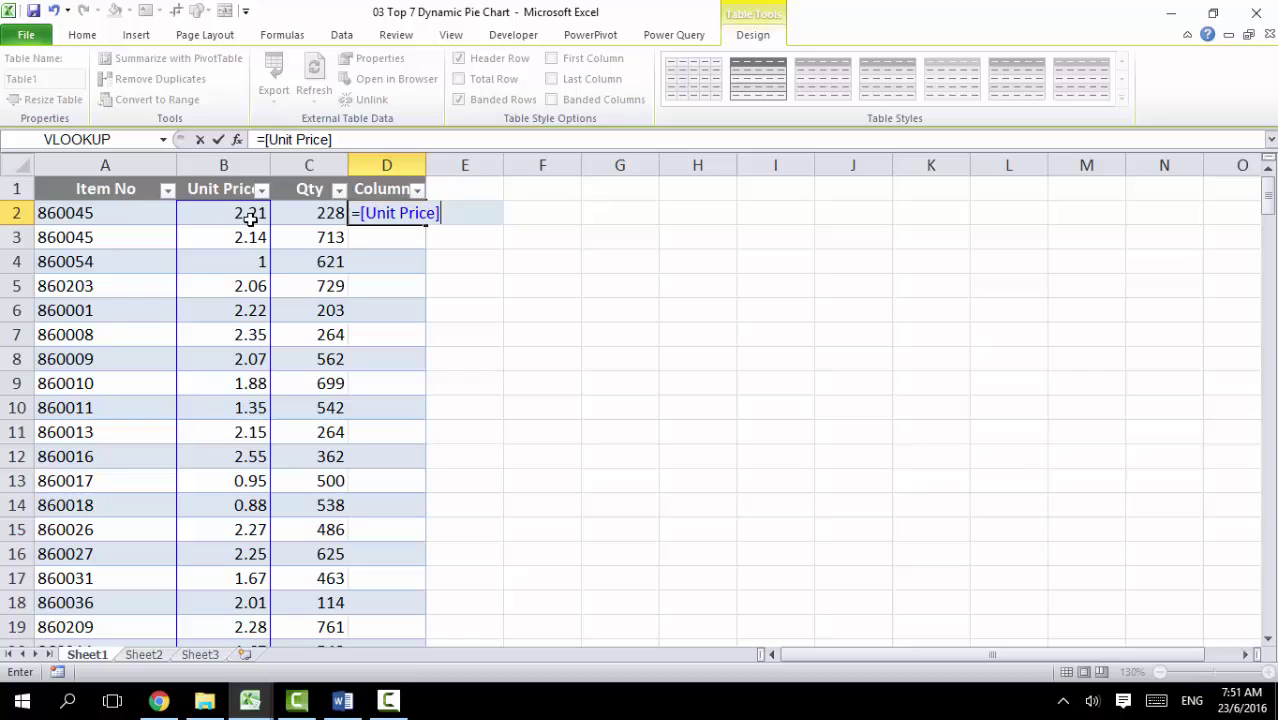
type("*[qt")
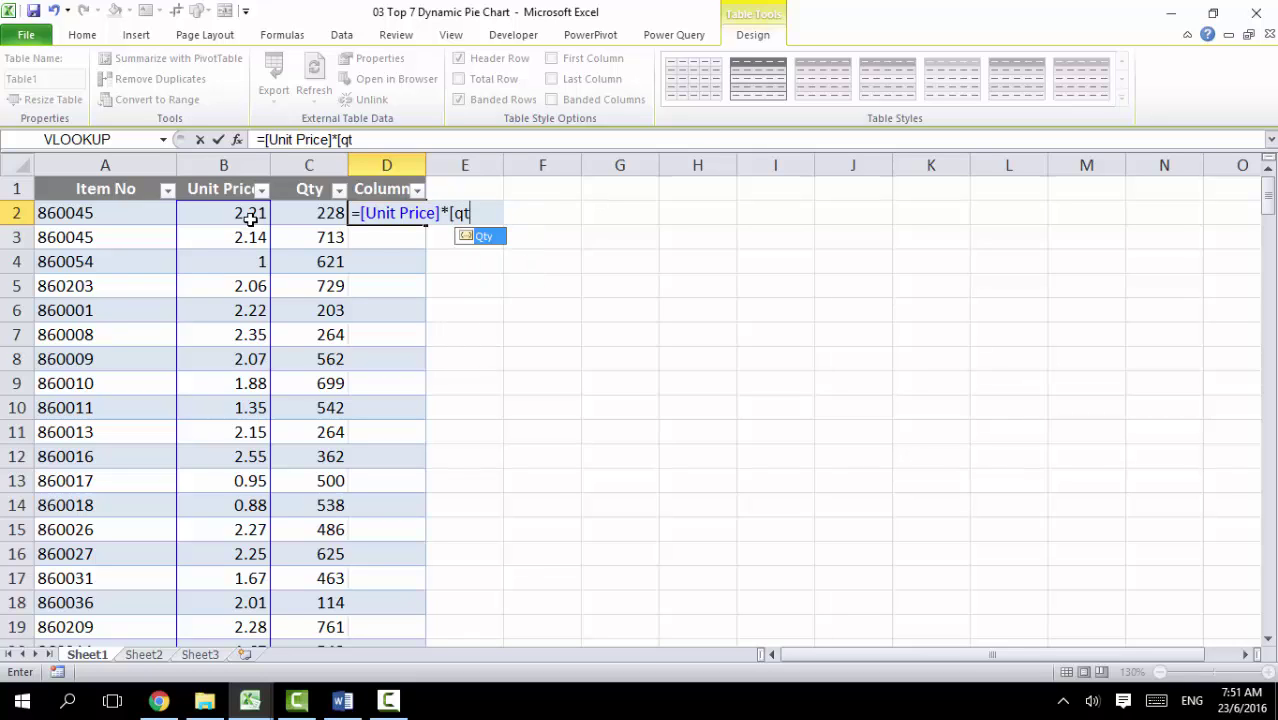
key("Tab")
type("]")
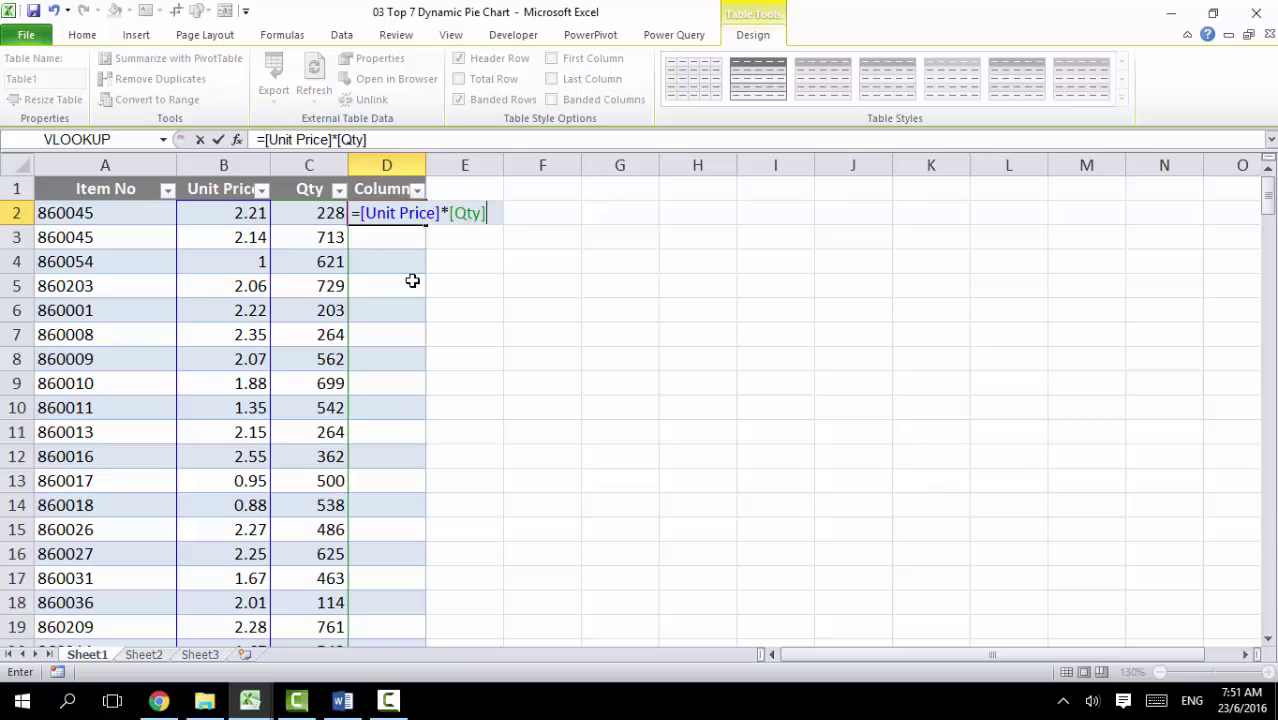
key("Return")
Step: Create an empty PivotTable from the table on the existing worksheet at cell F3
left_click(402, 334)
left_click(398, 456)
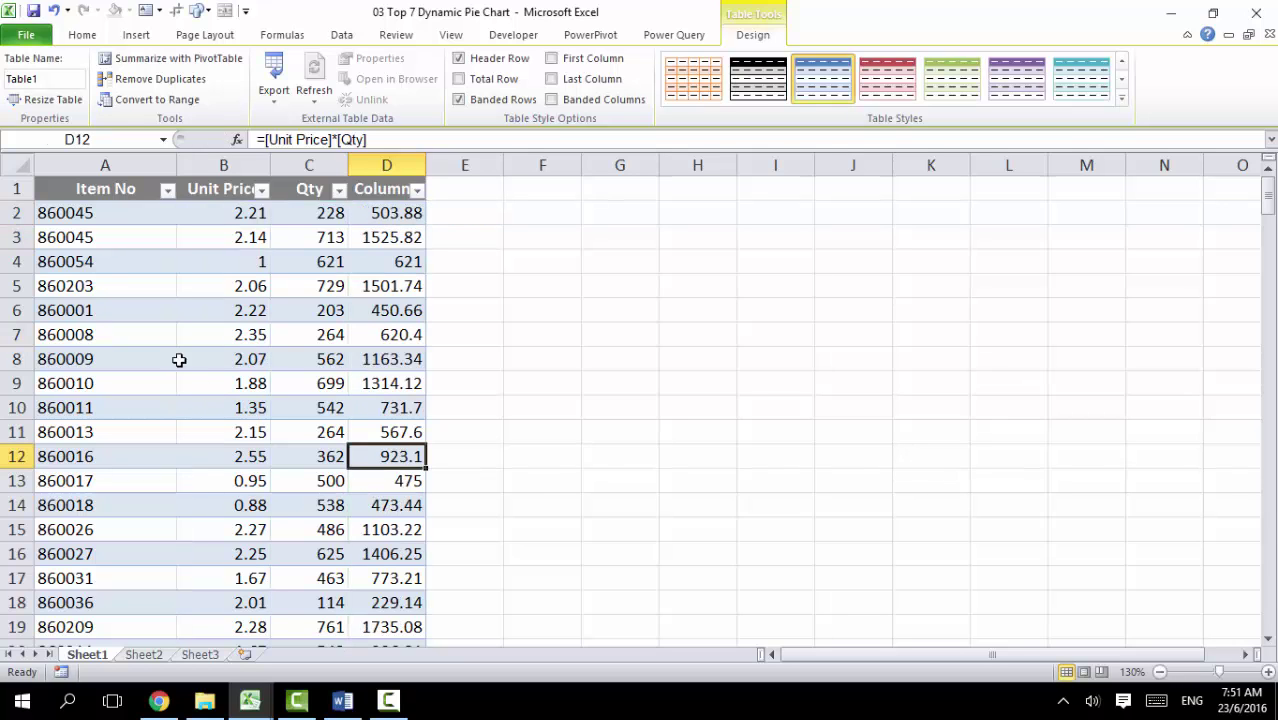
left_click(183, 65)
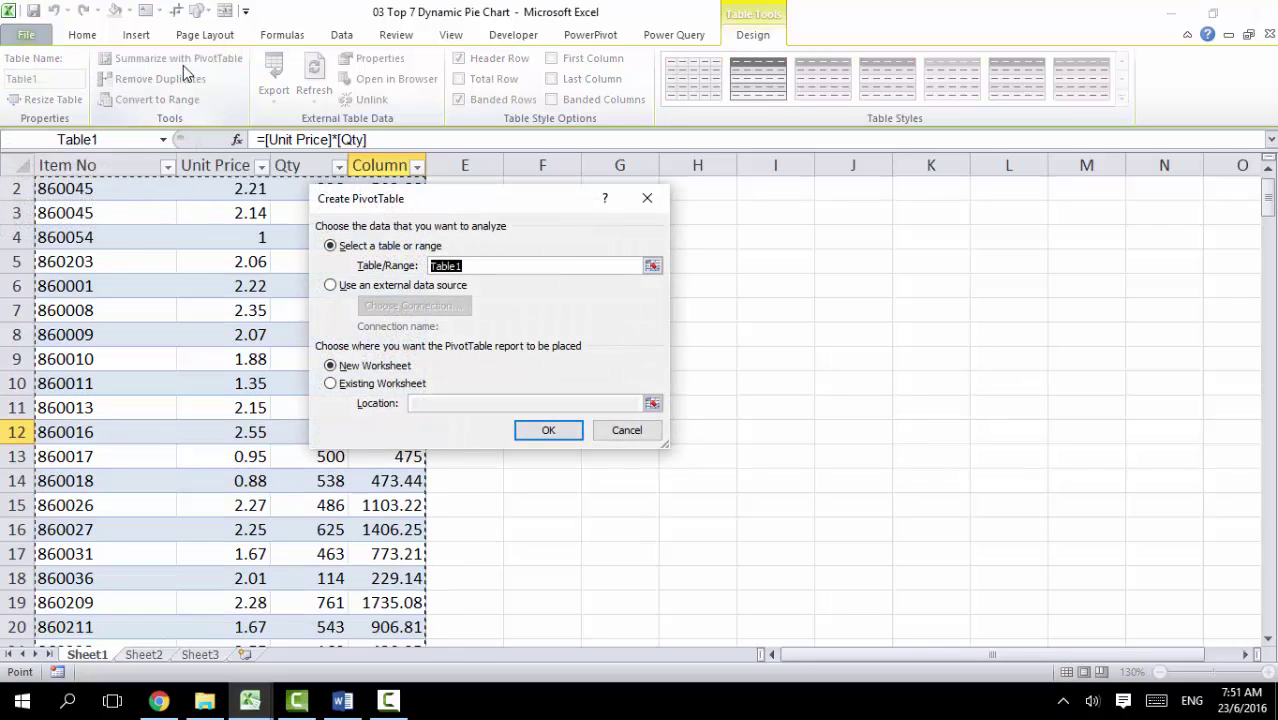
left_click(352, 384)
left_click_drag(422, 210, 292, 224)
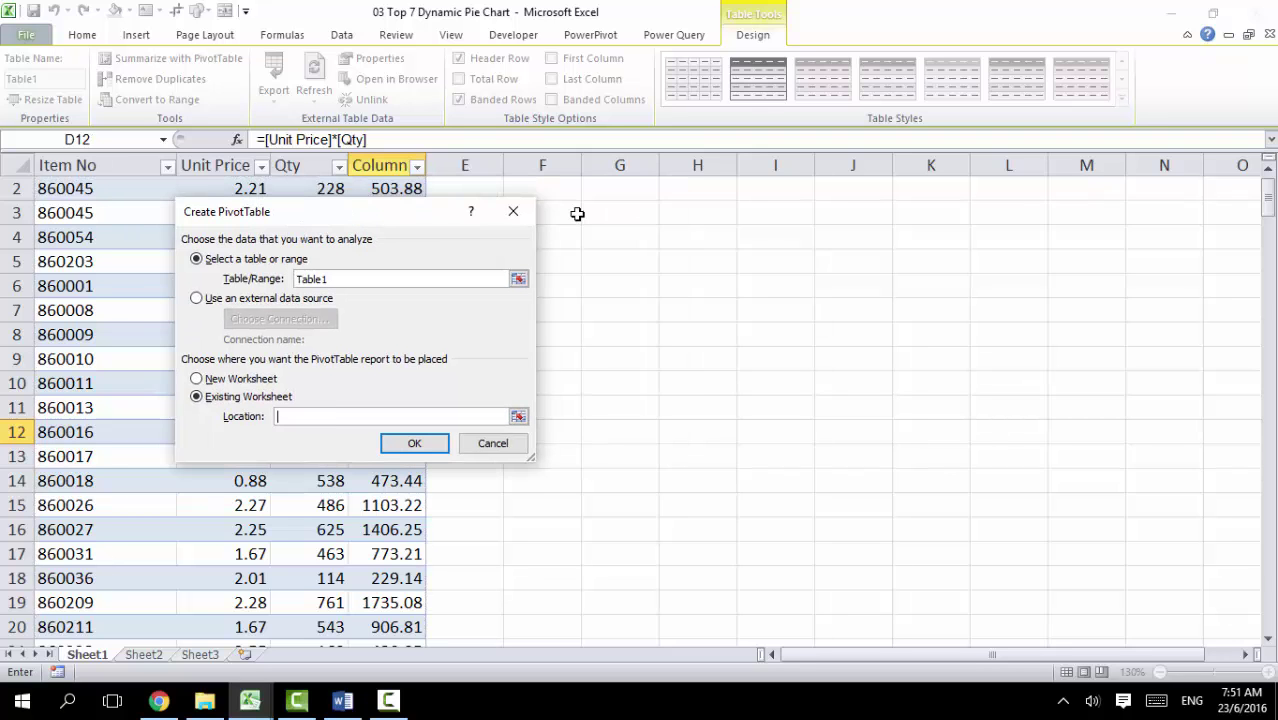
left_click(568, 210)
left_click(414, 443)
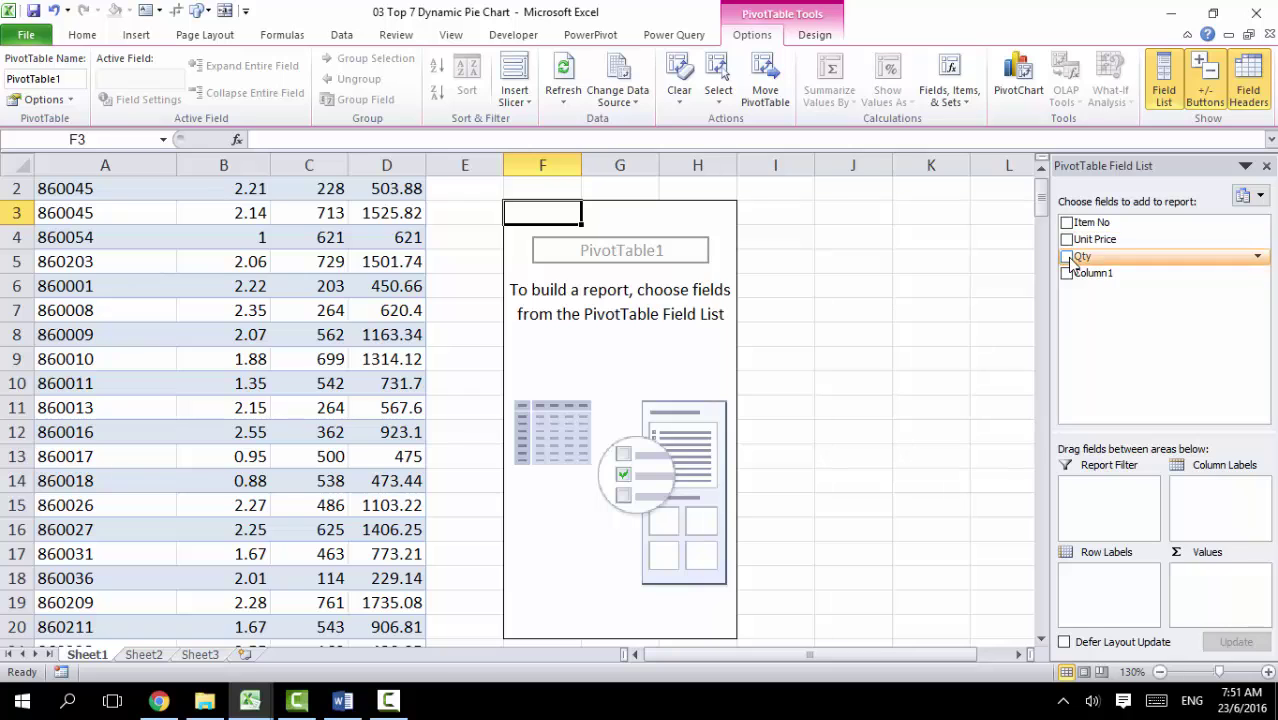
Step: Rename the calculated Column1 header to Amt
scroll(254, 274, "up", 1)
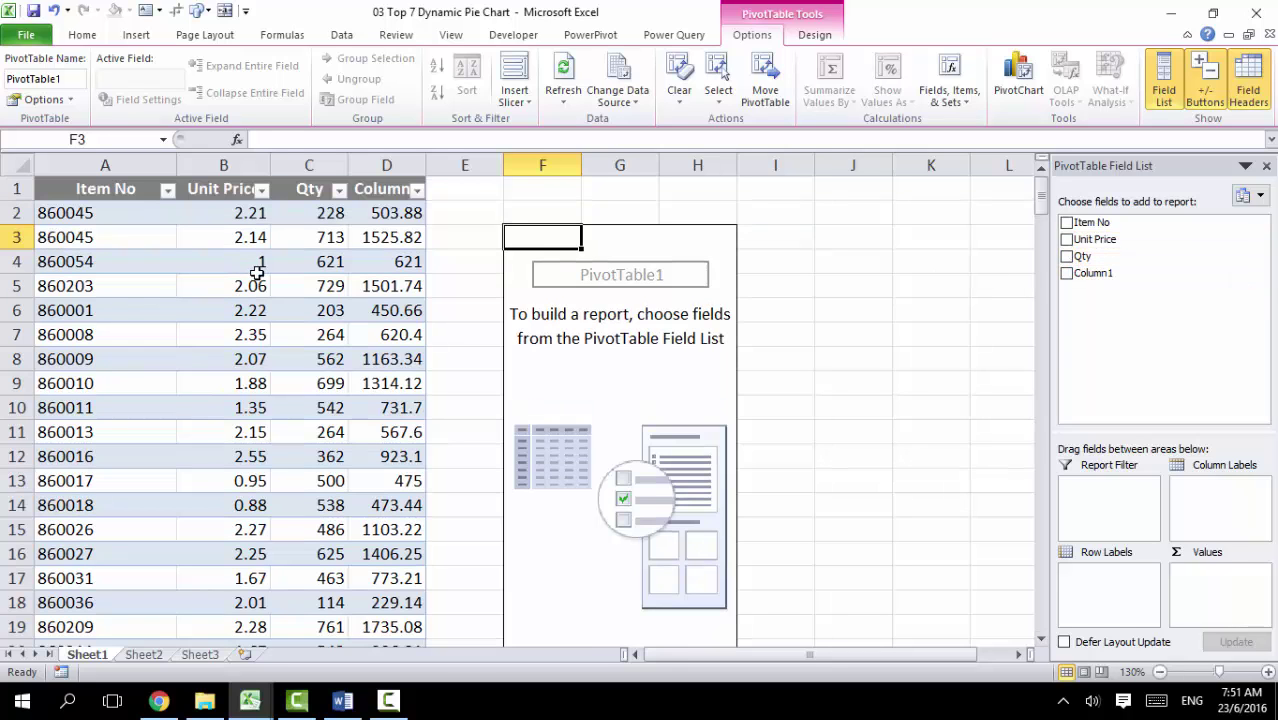
left_click(371, 192)
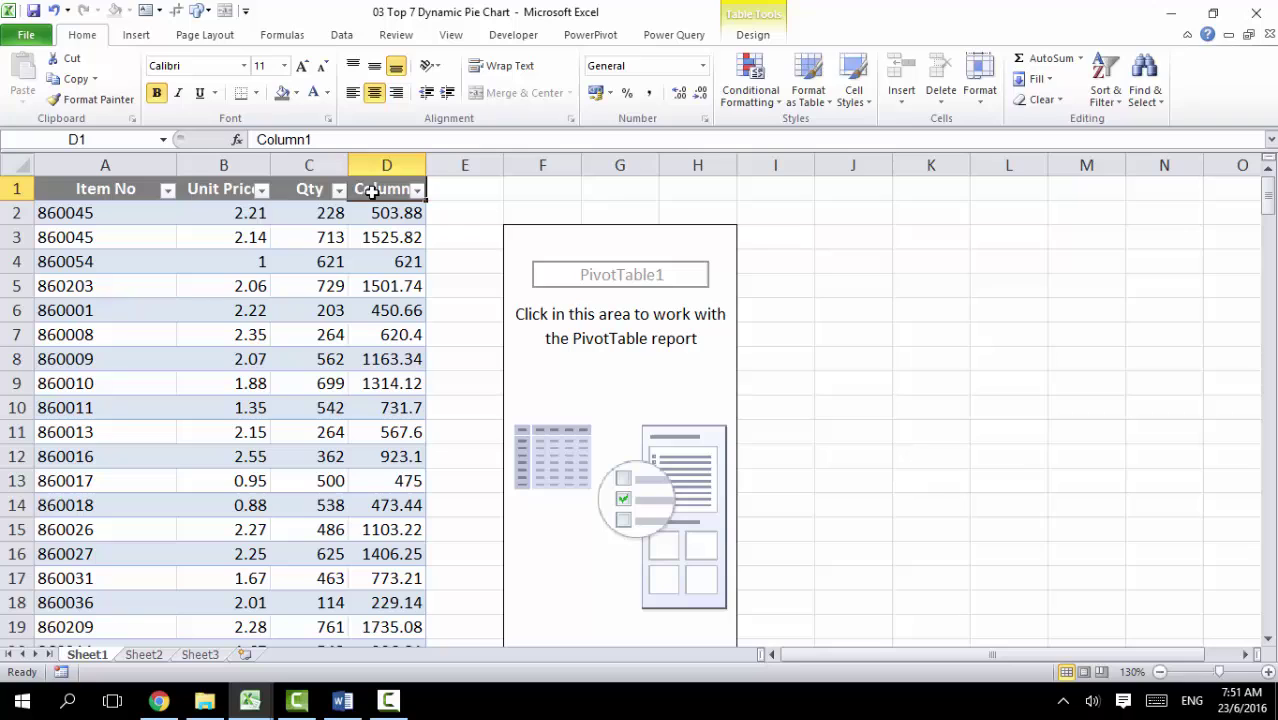
type("Amt")
key("Return")
left_click(595, 377)
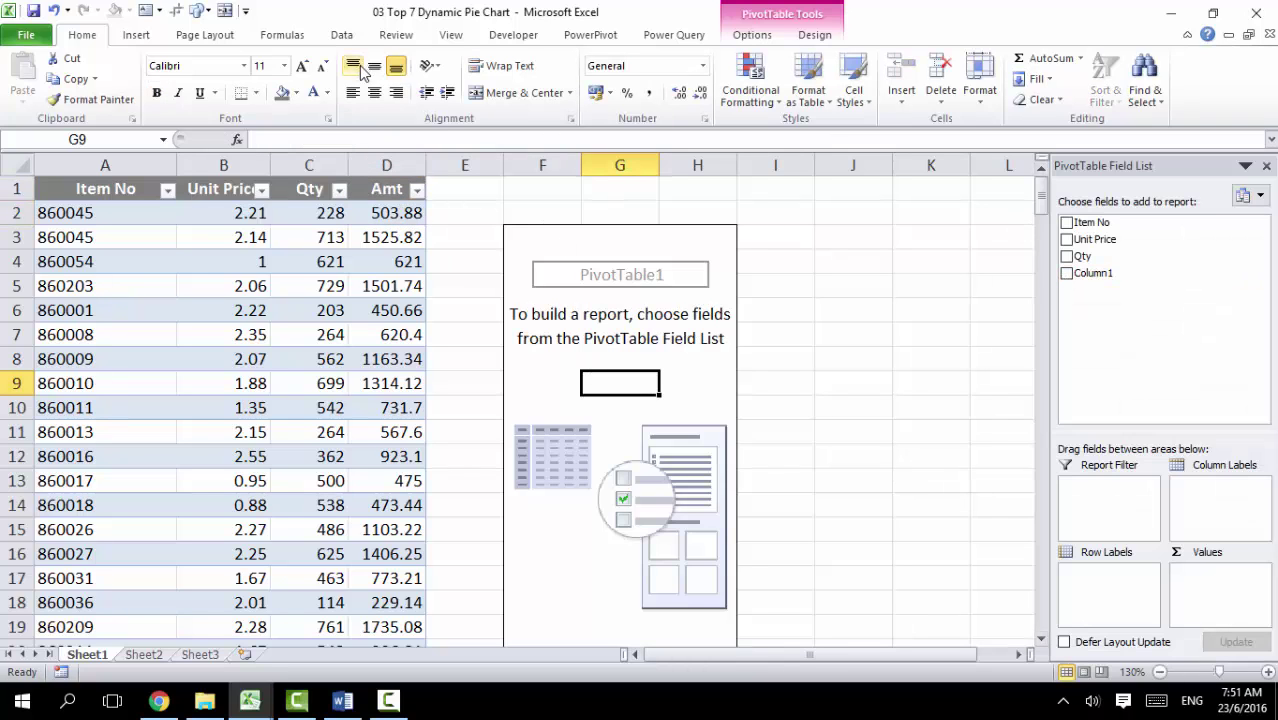
Step: Refresh the PivotTable, then put Amt in Values and Item No in Row Labels
left_click(740, 36)
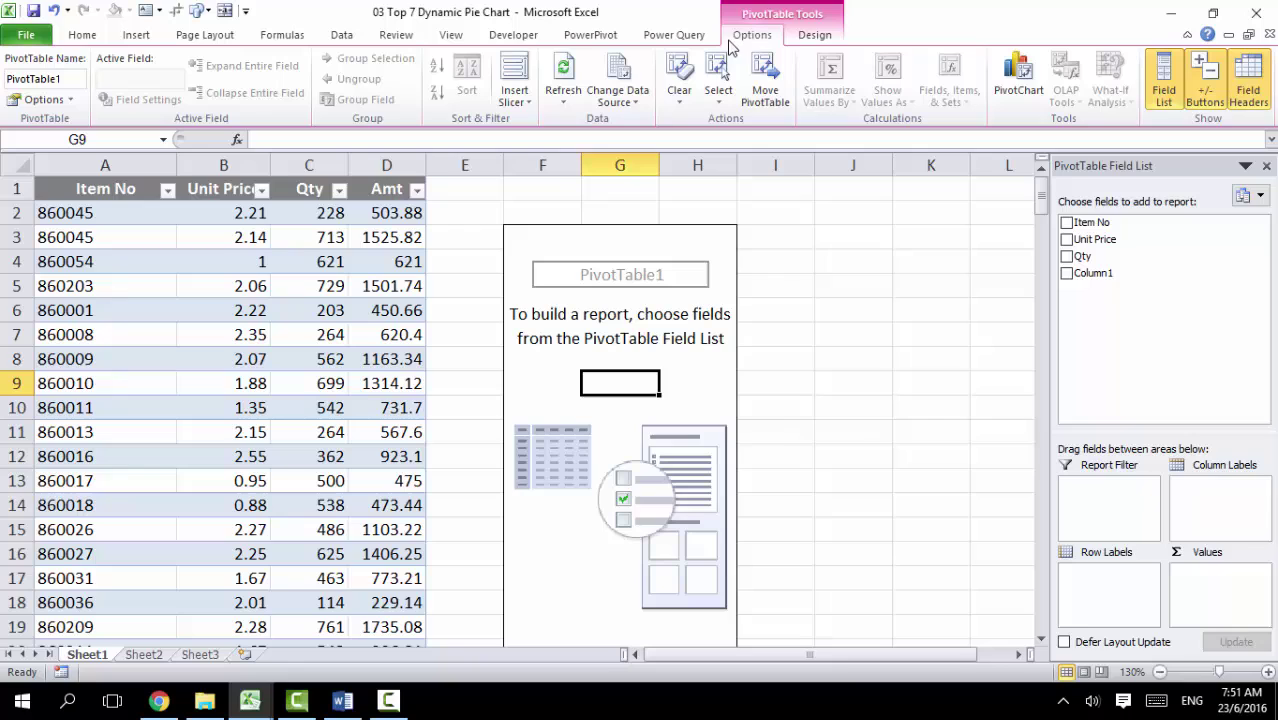
left_click(566, 88)
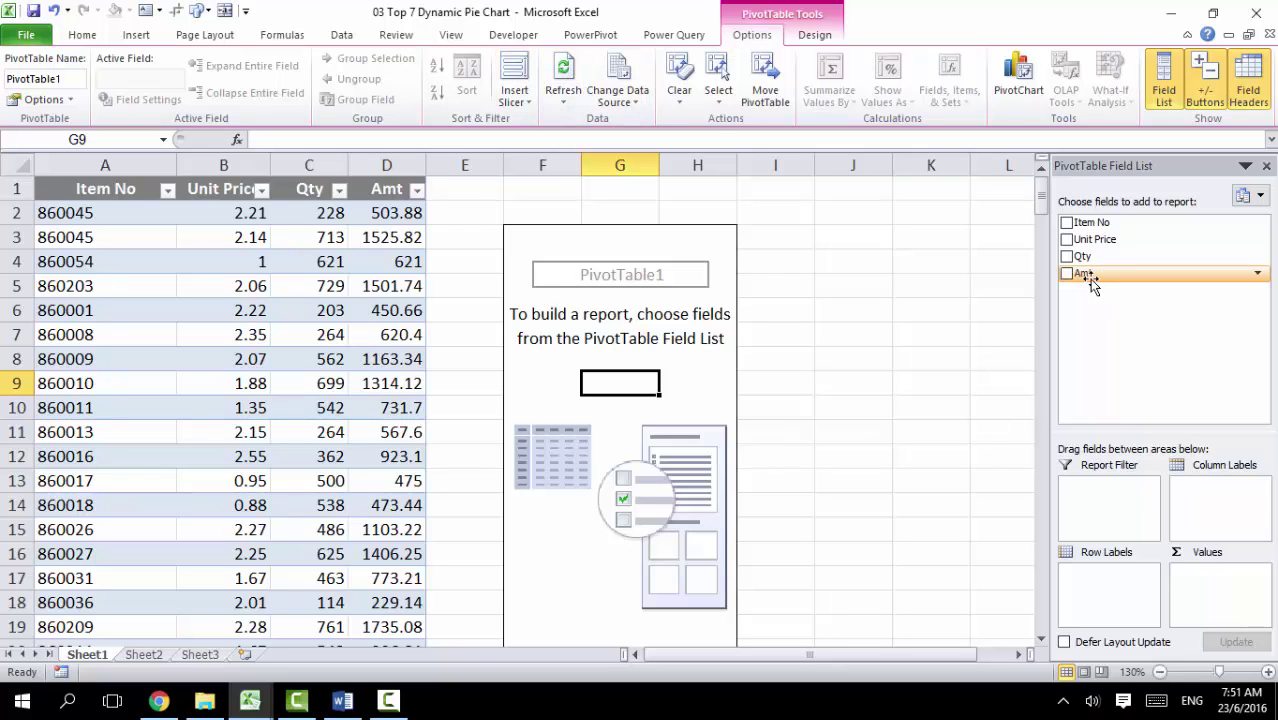
left_click_drag(1091, 283, 1195, 600)
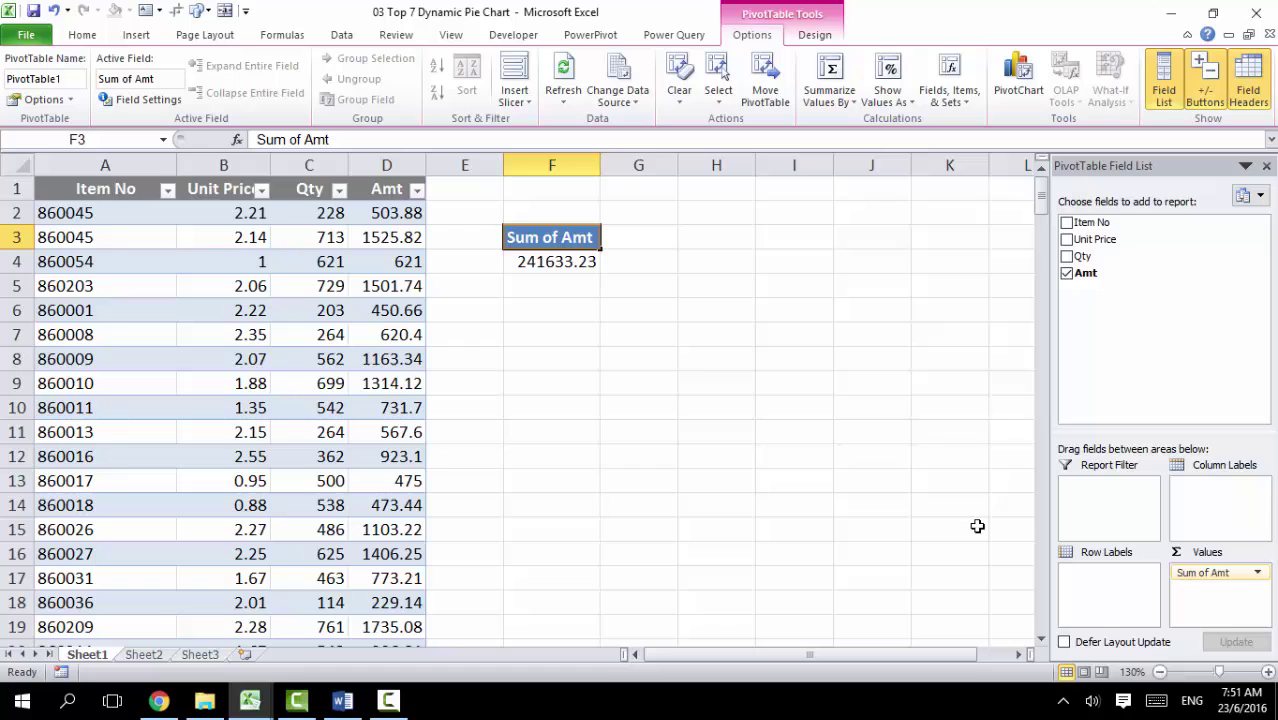
left_click_drag(1093, 228, 1106, 590)
left_click(572, 311)
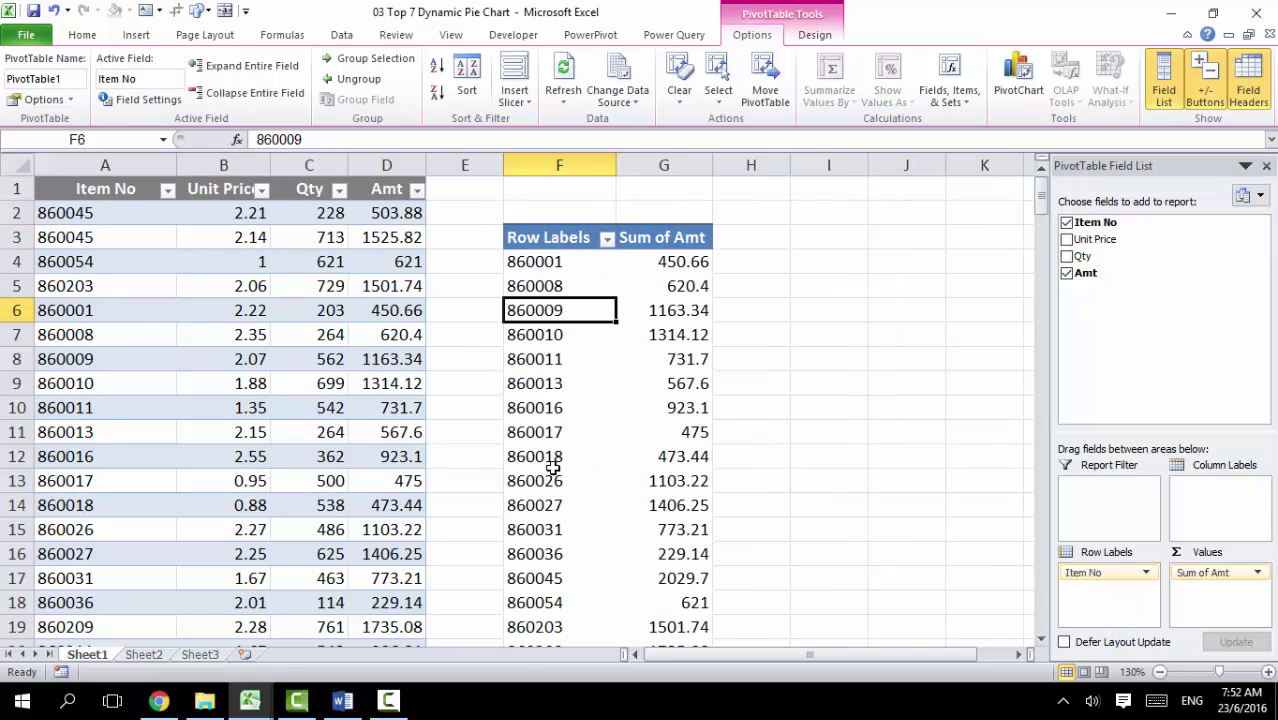
scroll(553, 468, "down", 2)
scroll(551, 430, "up", 2)
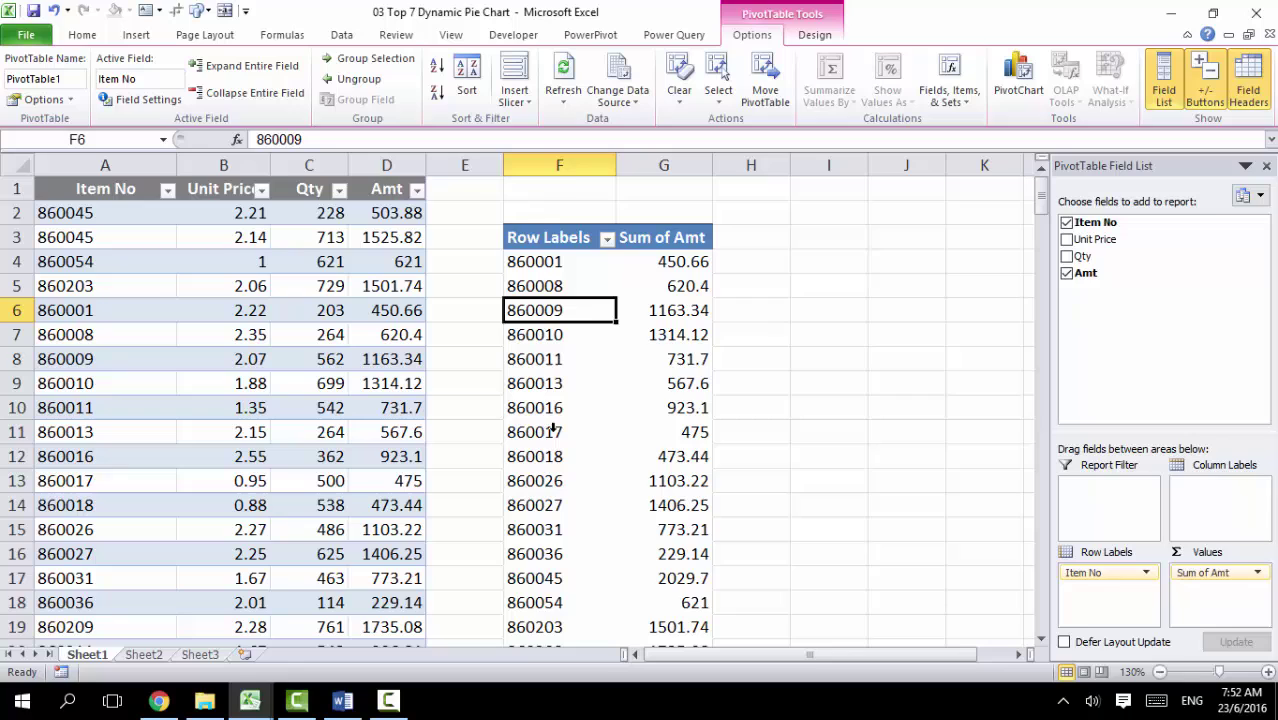
left_click(607, 240)
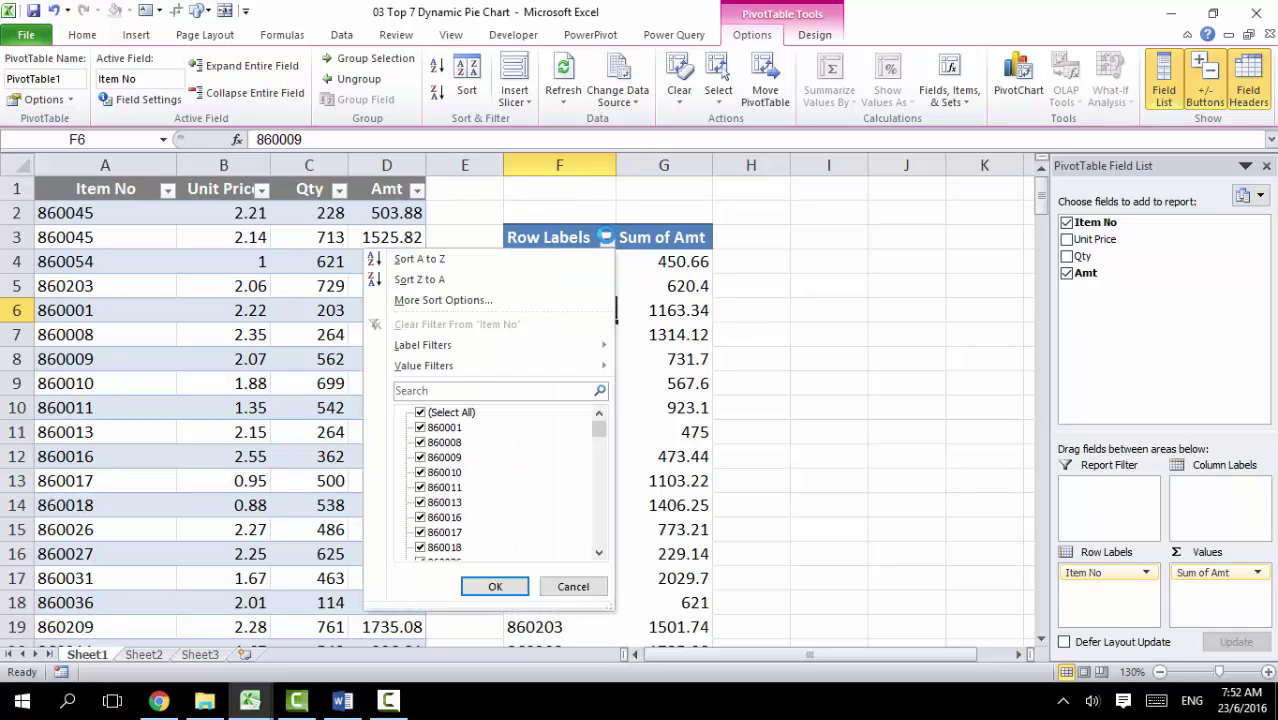
mouse_move(463, 350)
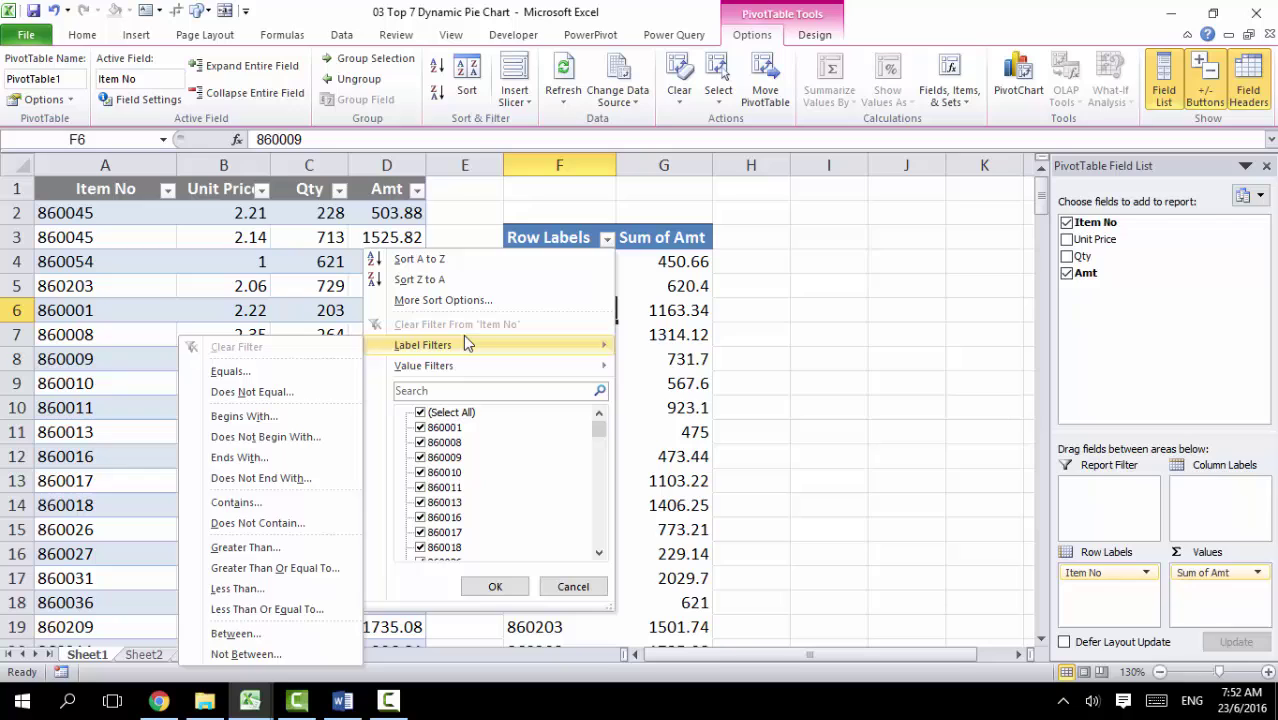
mouse_move(466, 383)
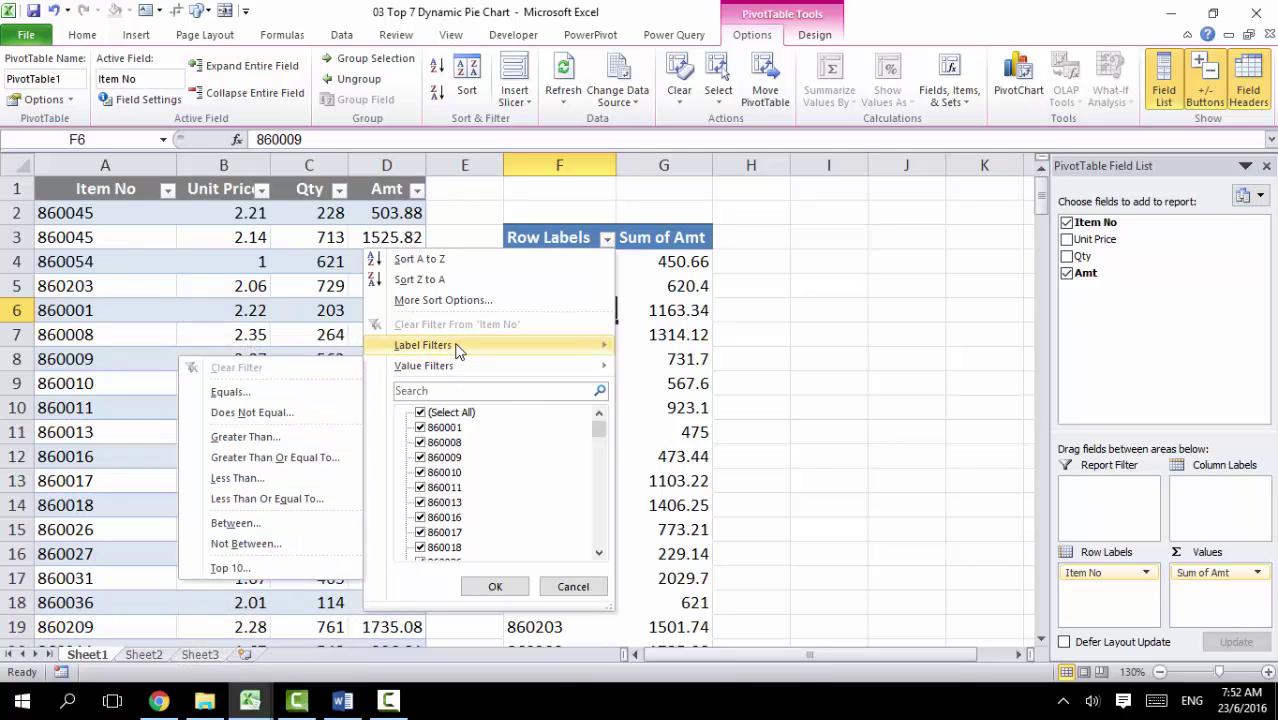
left_click(652, 377)
left_click(576, 284)
left_click_drag(578, 261, 567, 505)
left_click(100, 207)
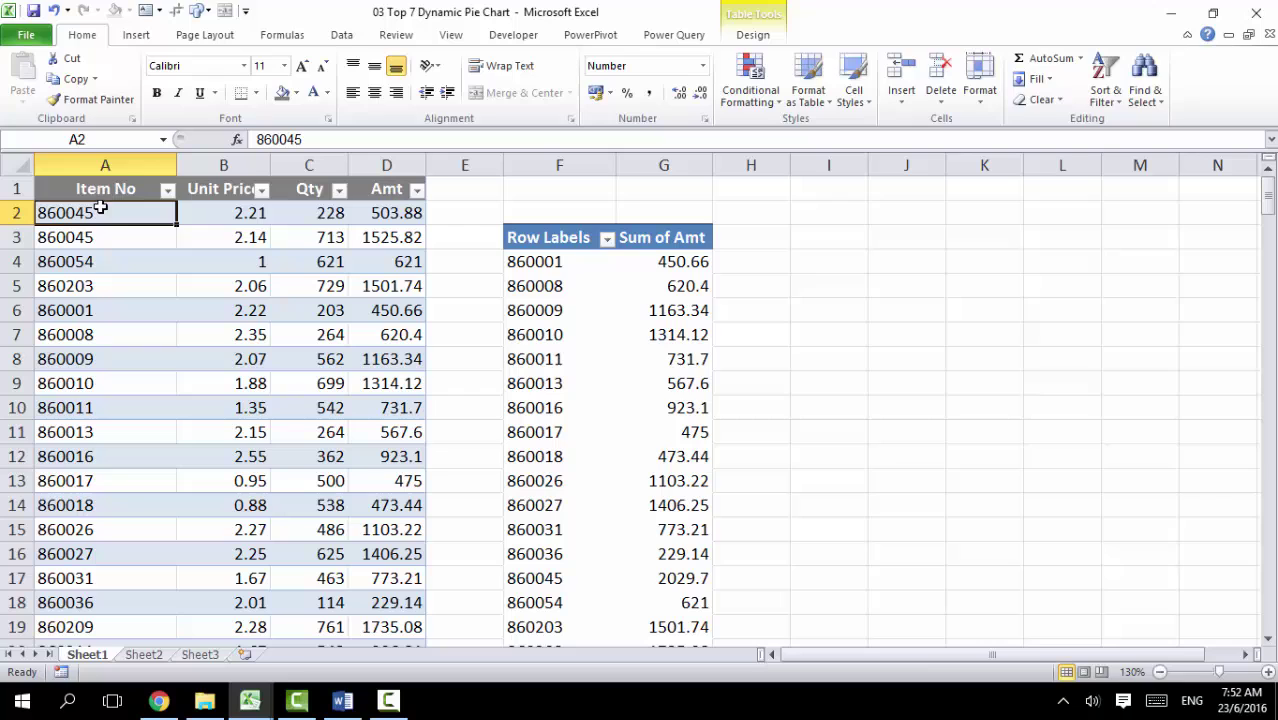
left_click(527, 310)
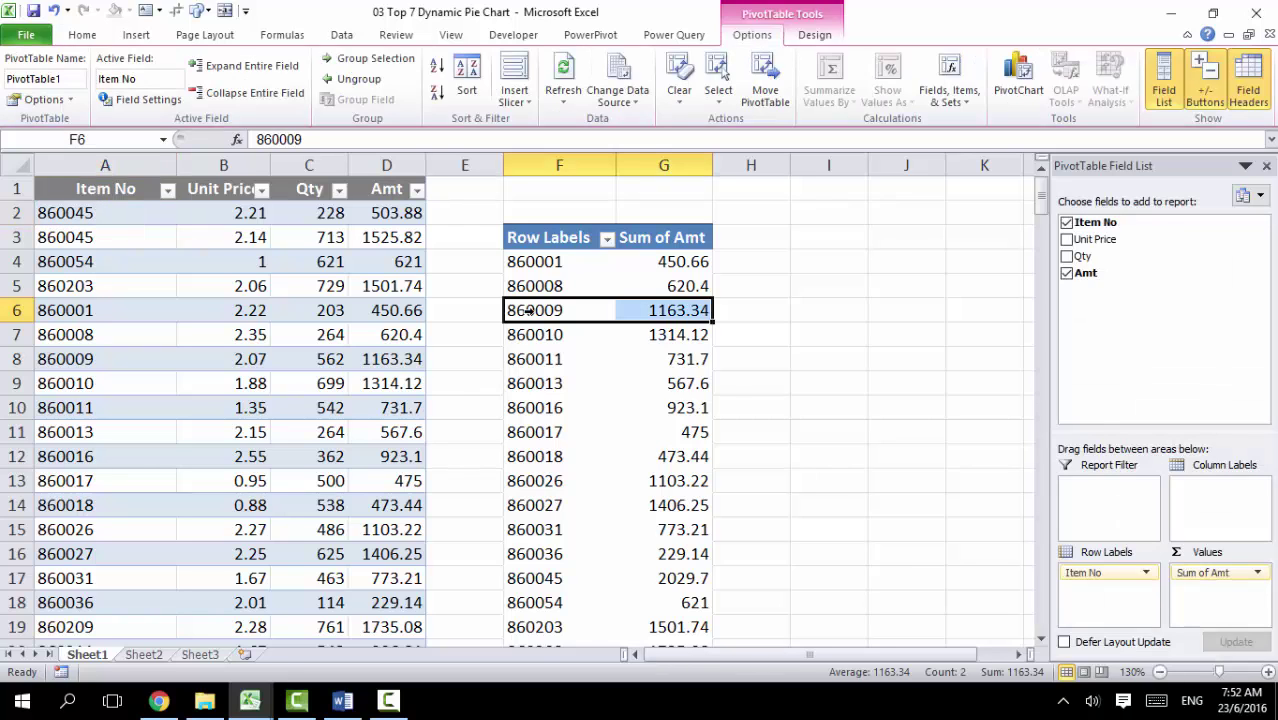
left_click(562, 262)
left_click(104, 211)
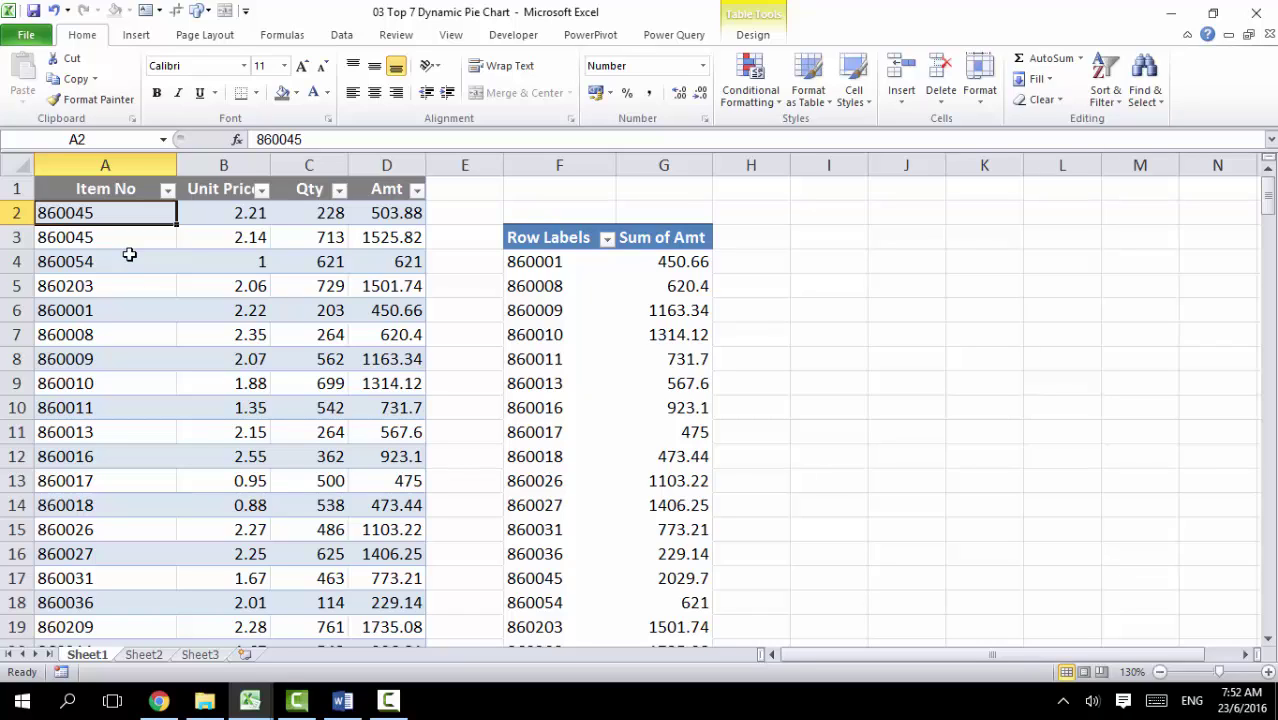
Step: Apply the General number format to the item numbers in A2:A224
left_click(135, 291)
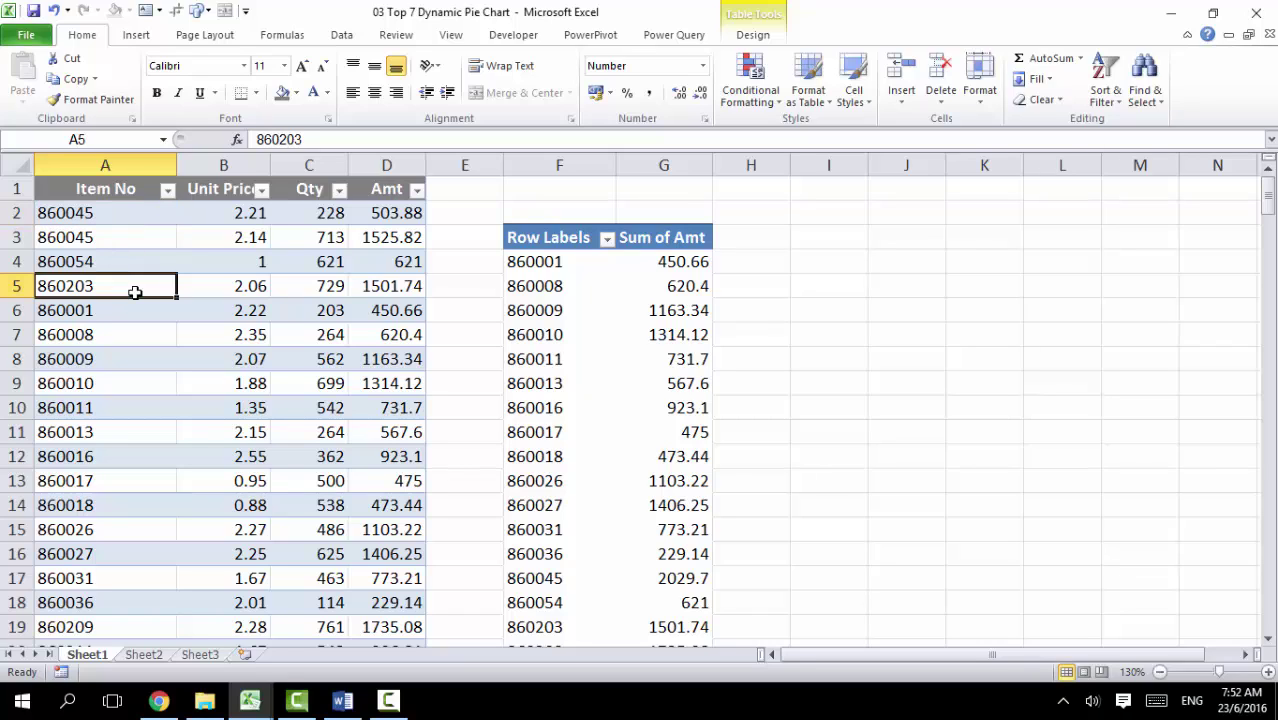
left_click(111, 215)
key("ctrl+shift+Down")
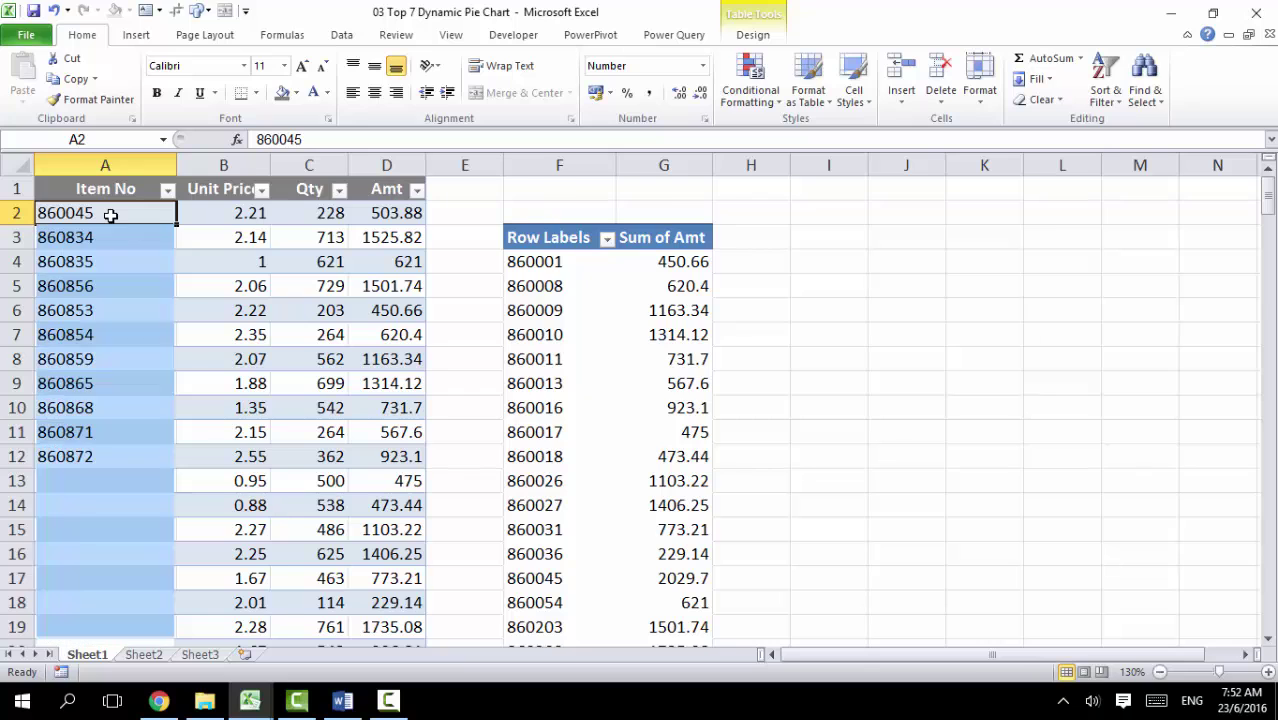
left_click(705, 66)
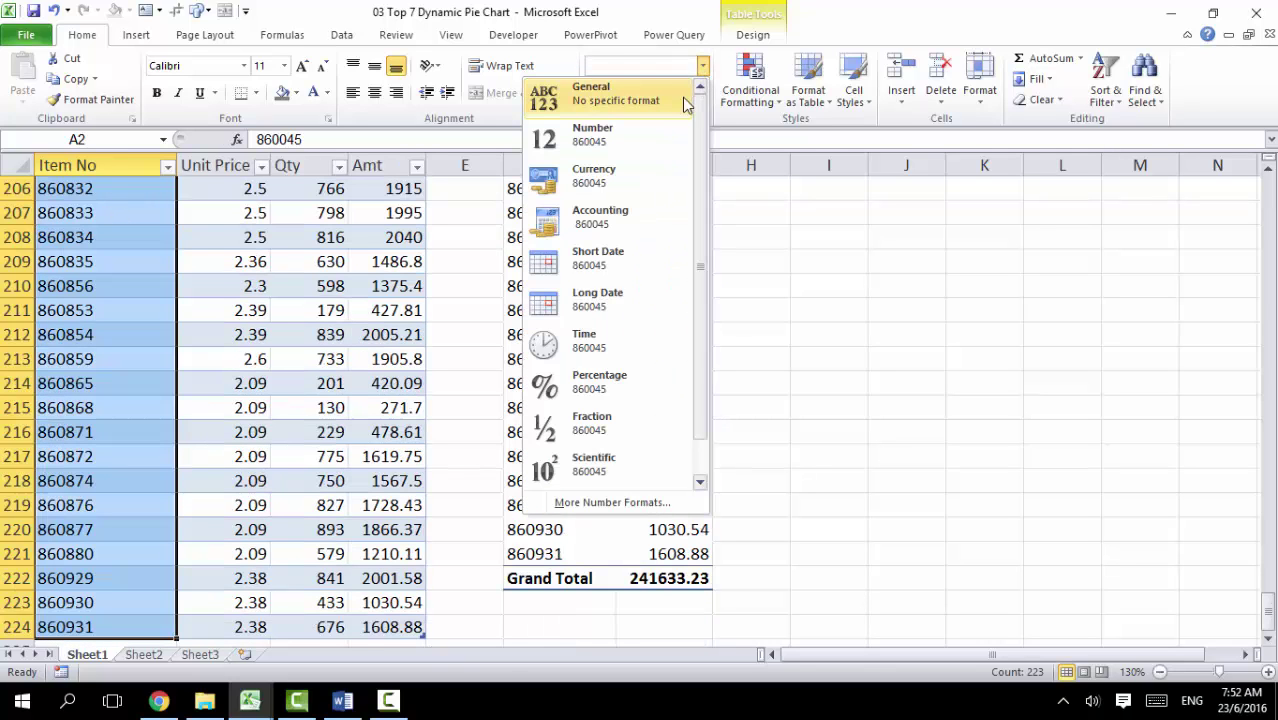
left_click(620, 103)
left_click(597, 300)
key("ctrl+Up")
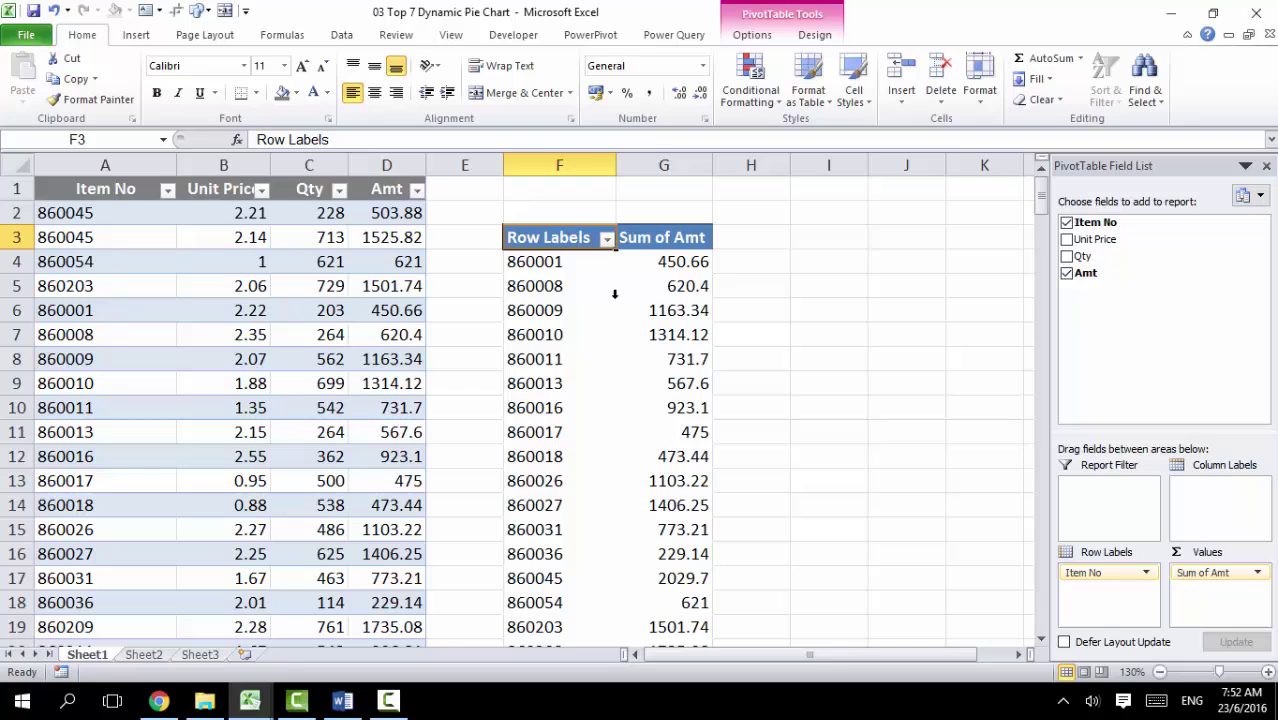
left_click(752, 35)
Step: Look through the filter options for the Item No labels, then dismiss the menu
left_click(574, 268)
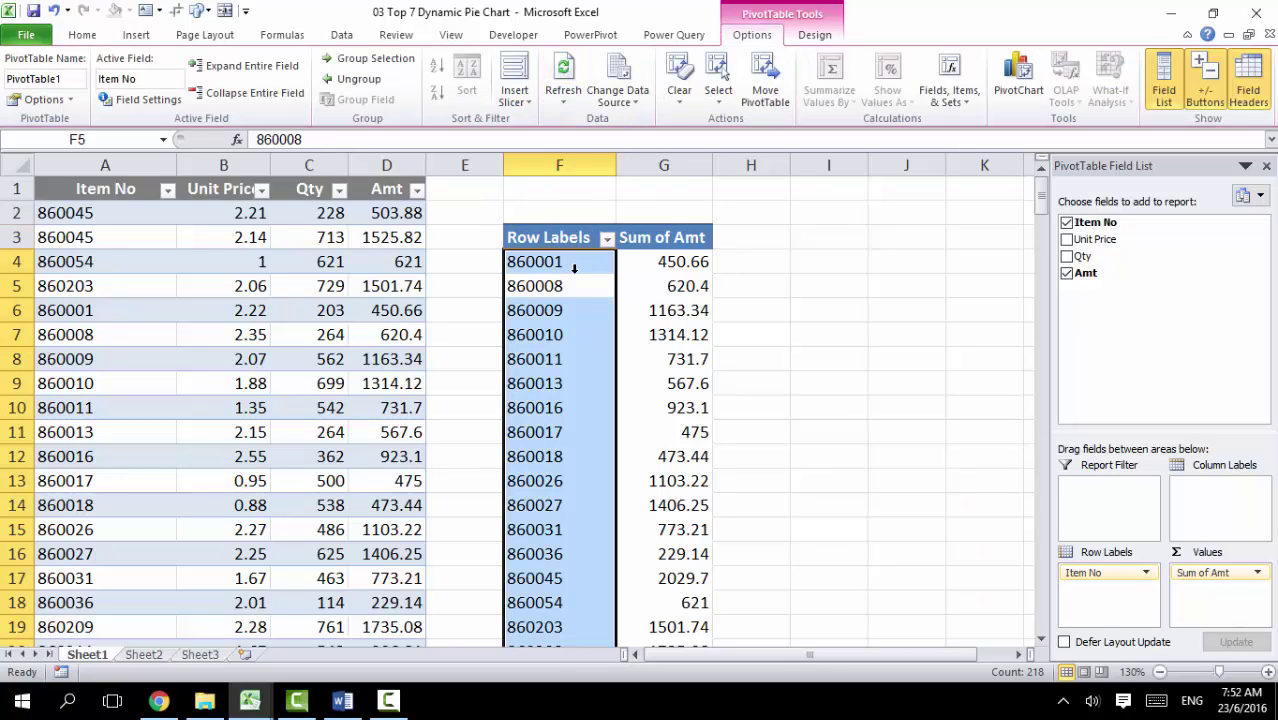
left_click(567, 287)
right_click(567, 287)
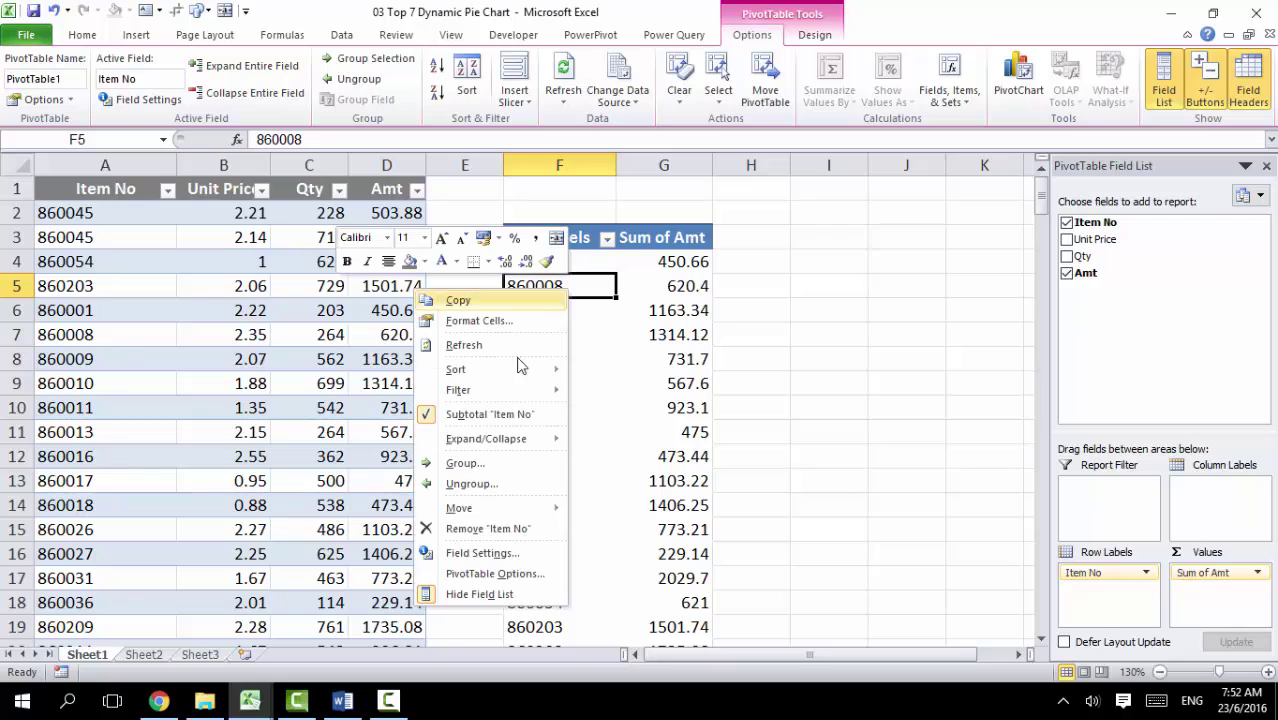
mouse_move(507, 389)
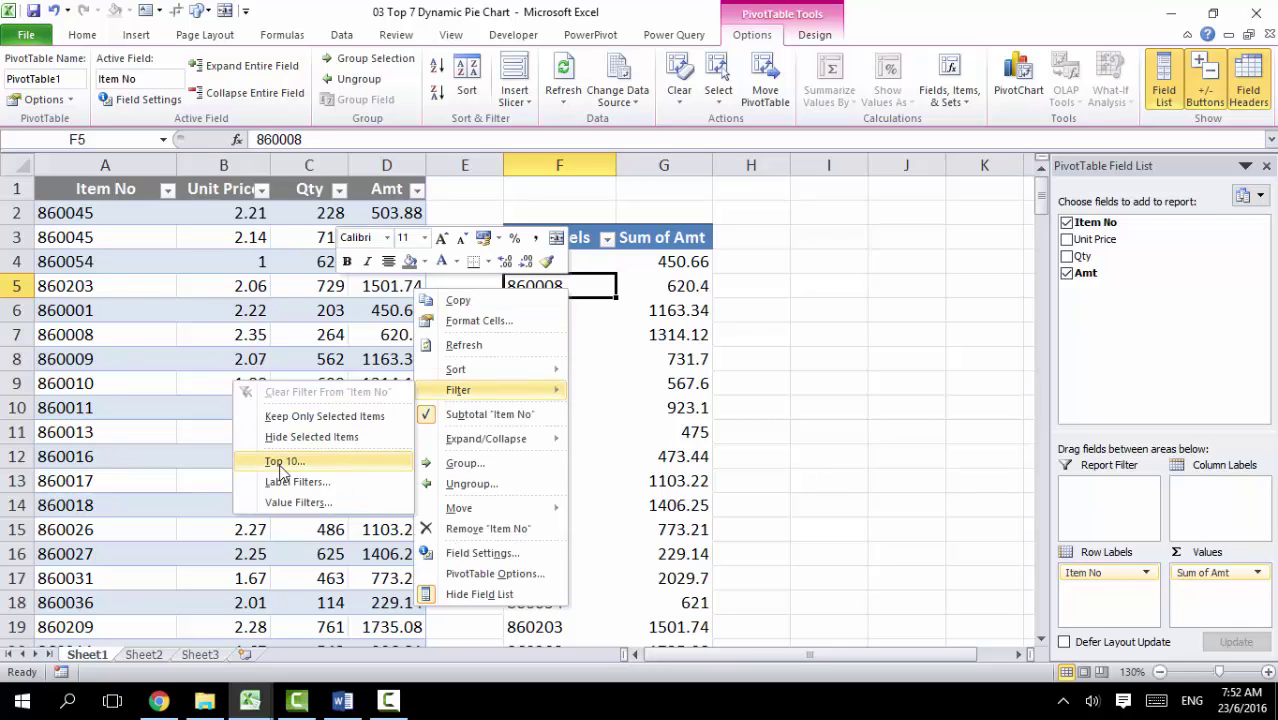
left_click(134, 311)
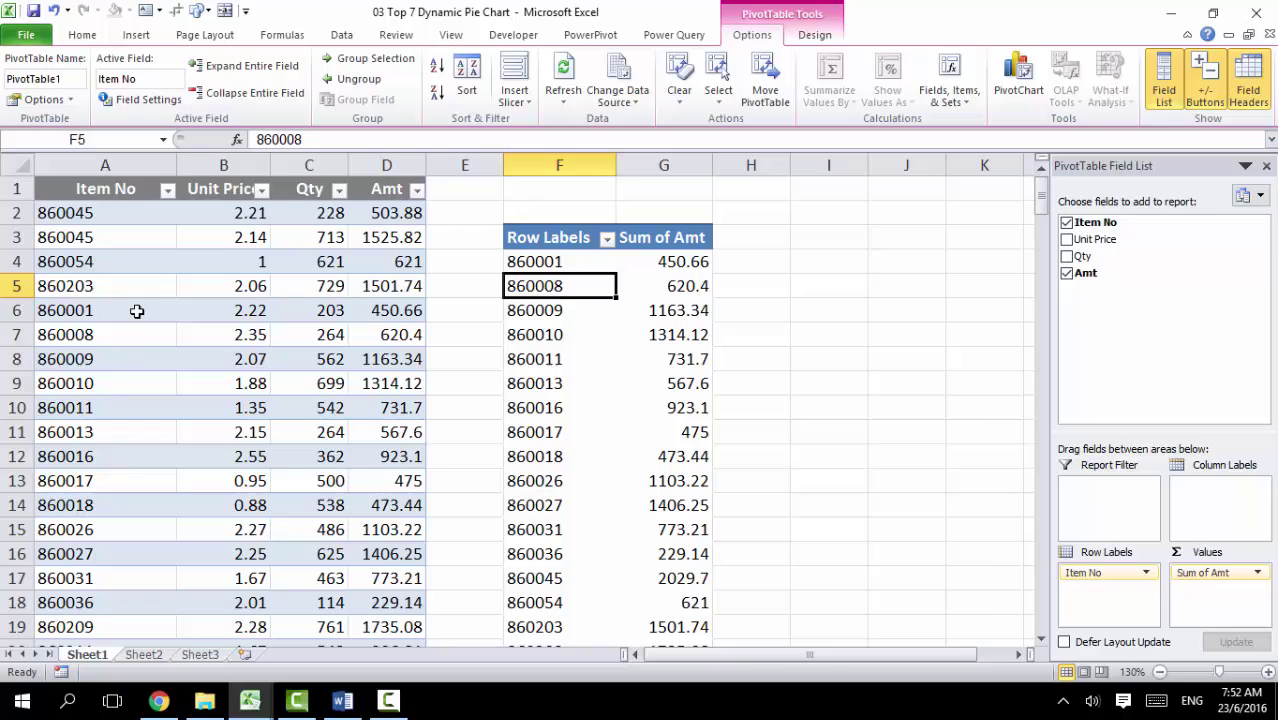
left_click(134, 311)
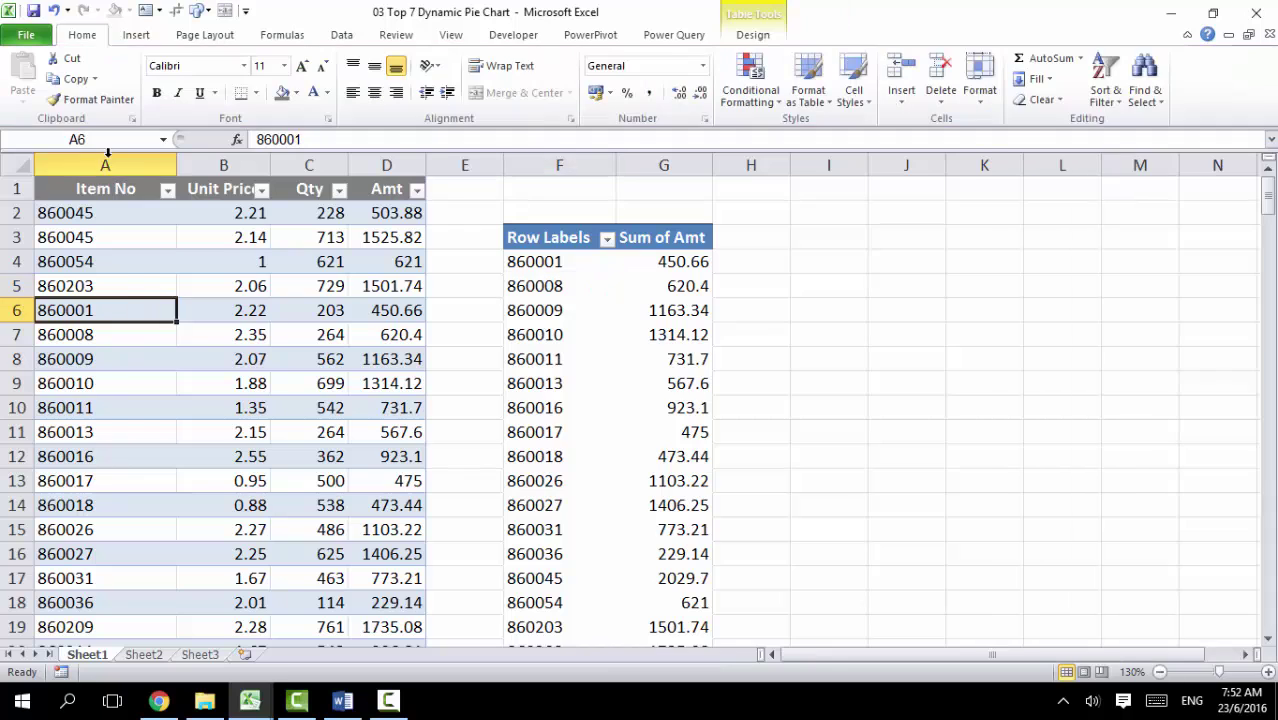
Step: Apply a Top 10 filter changed to 7, keeping the top 7 items by Sum of Amt
left_click(560, 320)
right_click(558, 340)
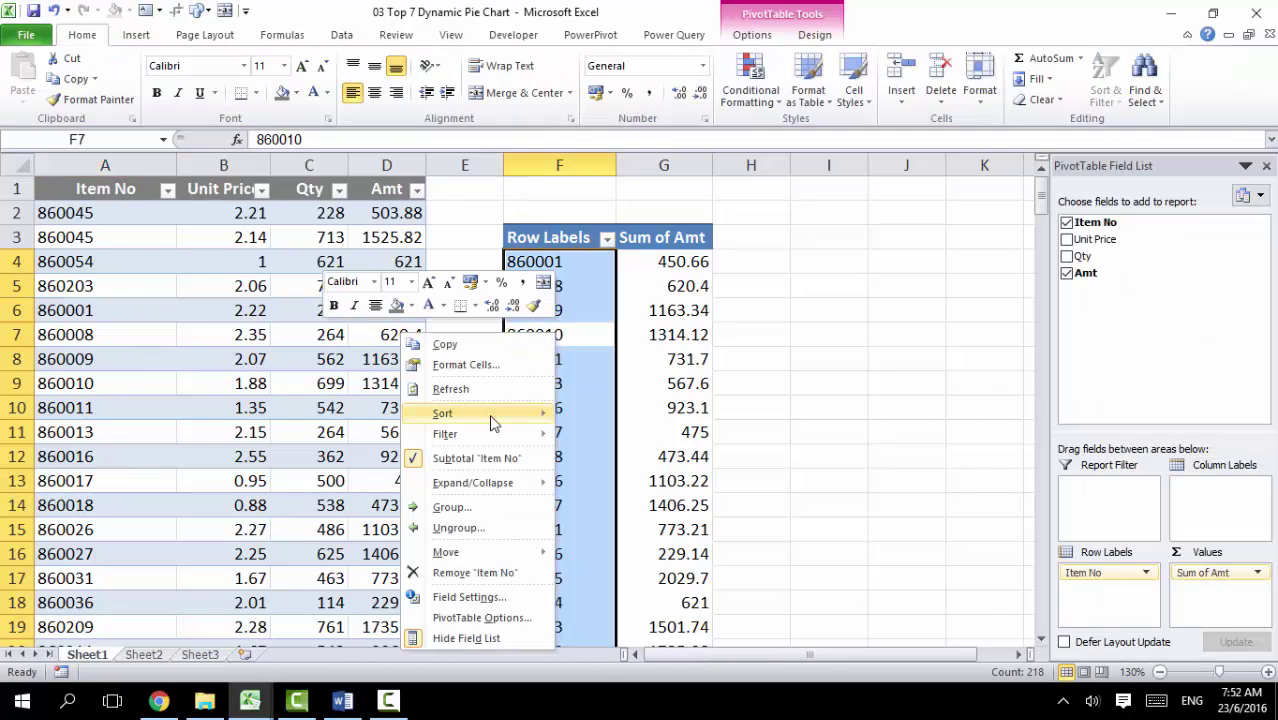
mouse_move(466, 438)
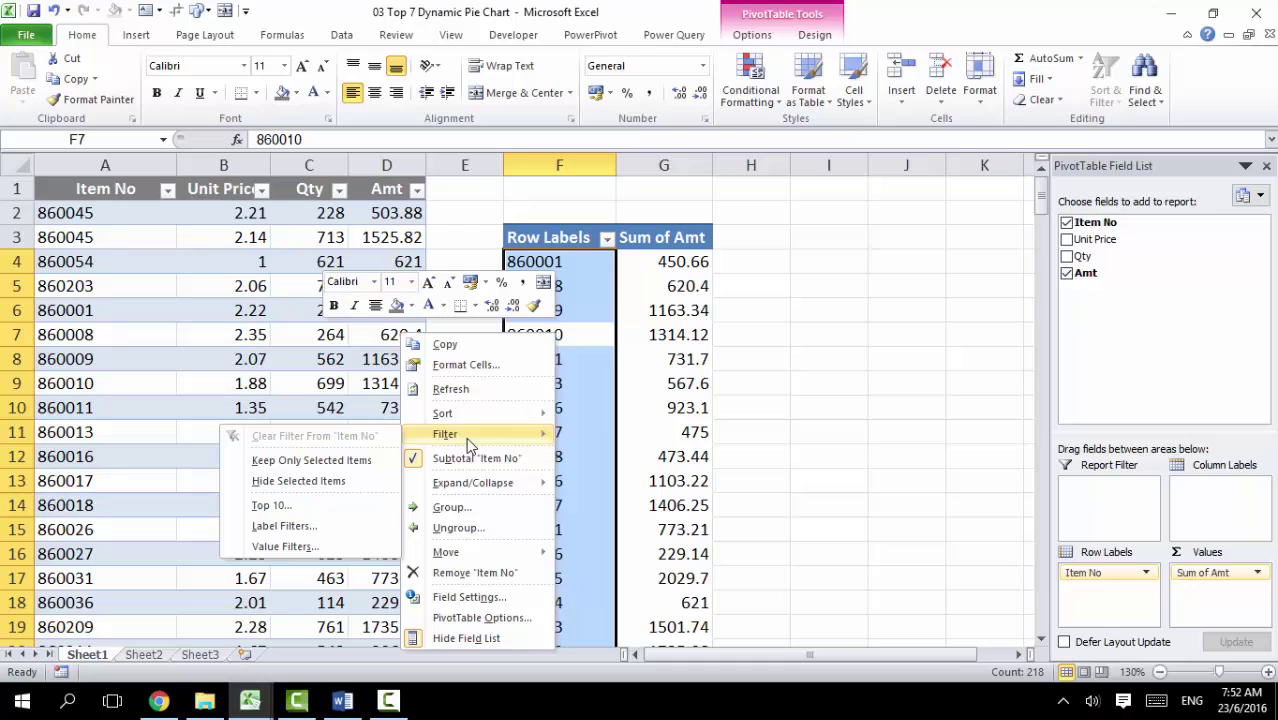
left_click(298, 510)
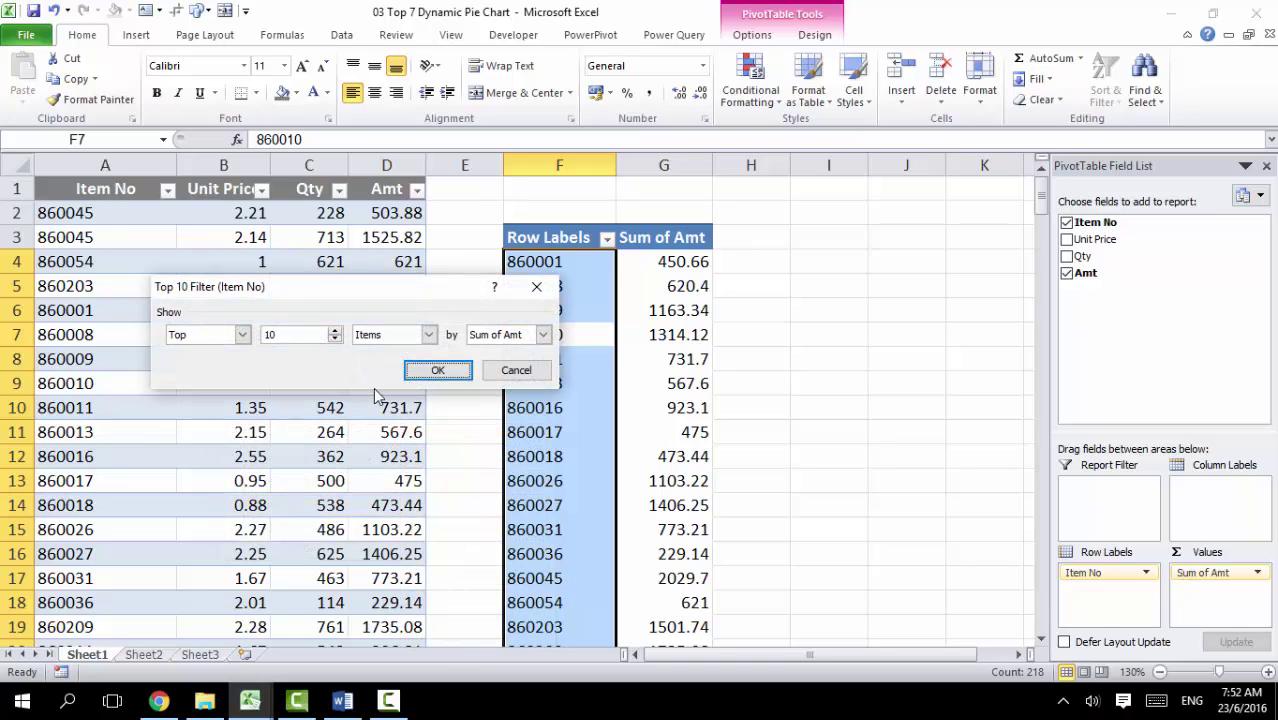
double_click(278, 336)
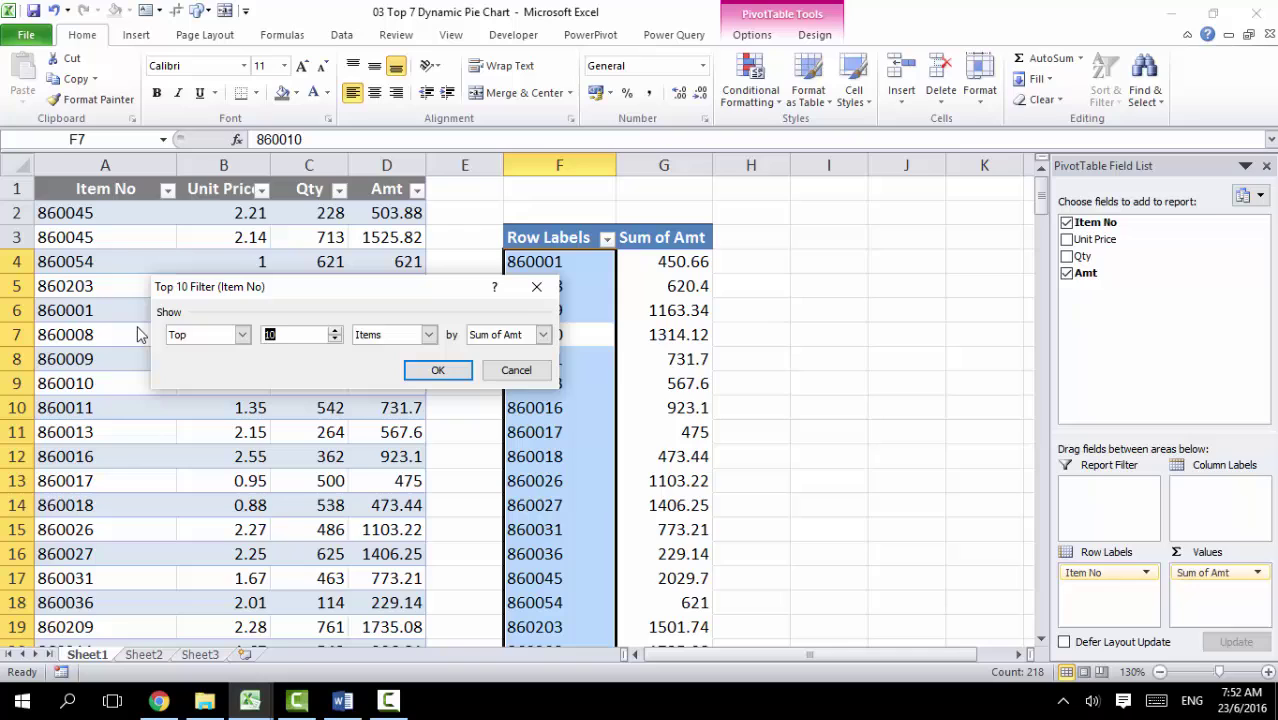
type("7")
left_click(432, 371)
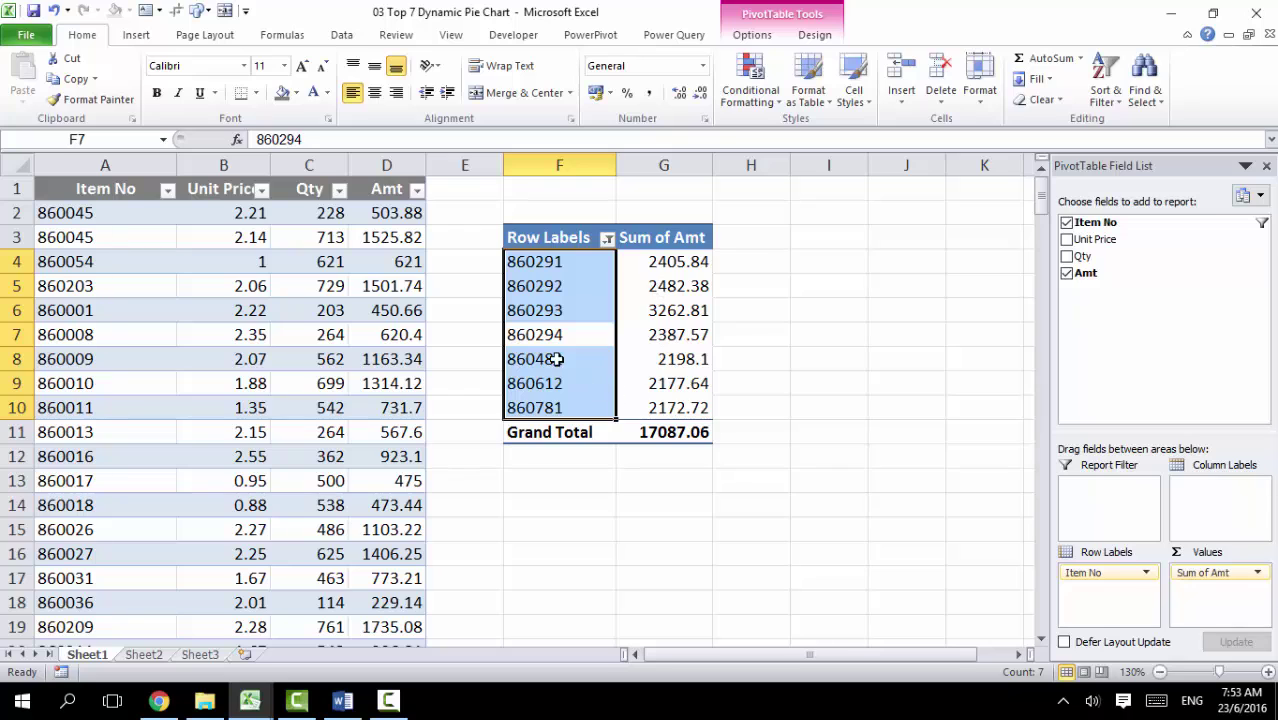
Step: Sort the pivot items from largest to smallest Sum of Amt
right_click(662, 286)
mouse_move(571, 398)
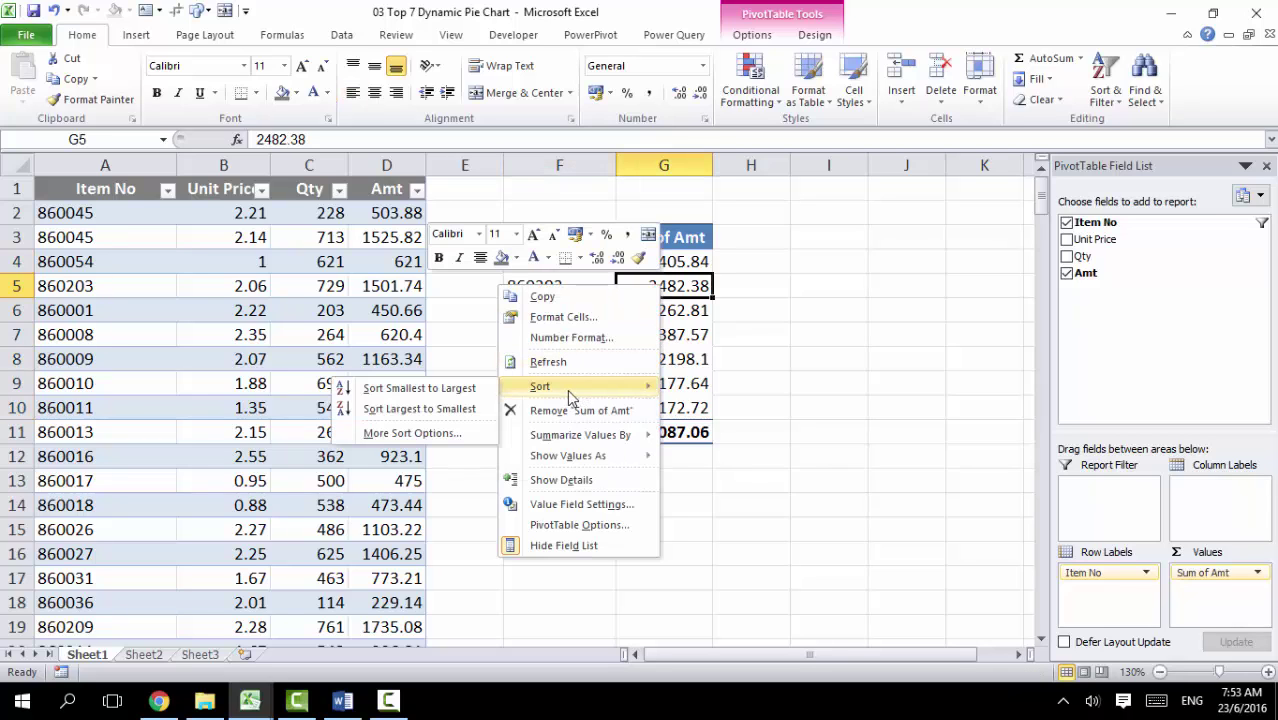
left_click(437, 410)
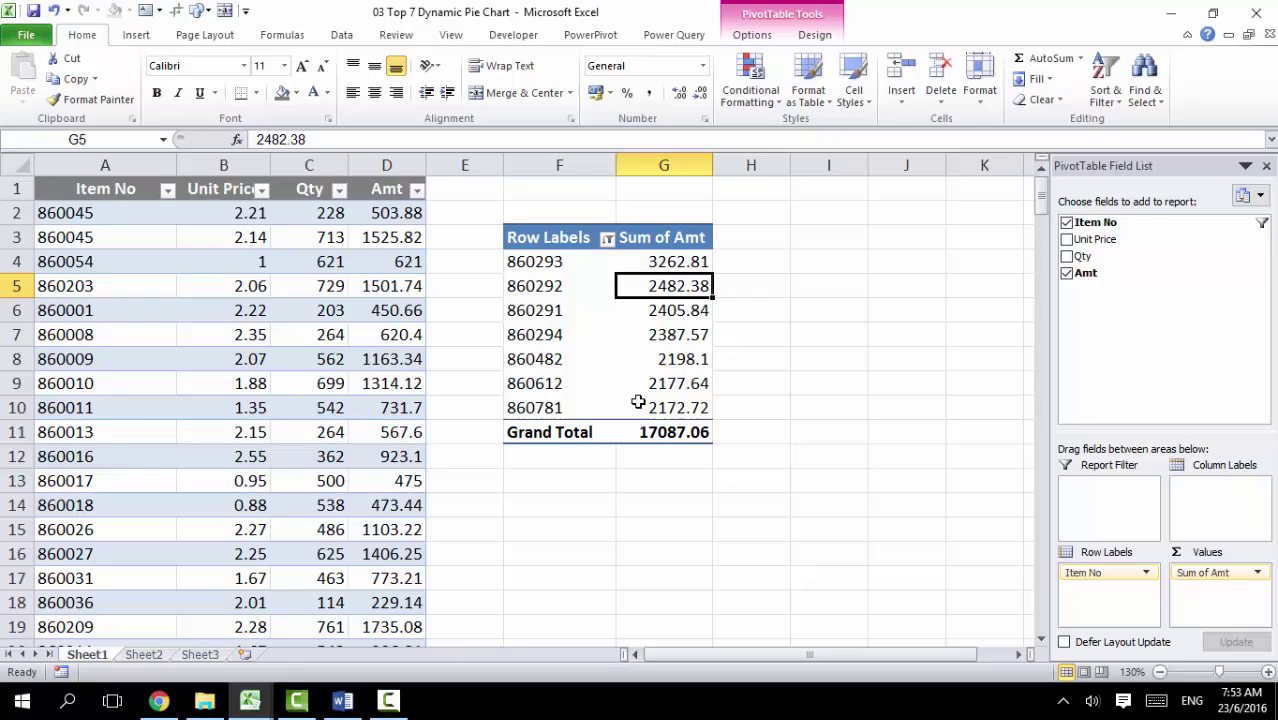
Step: Try showing the amounts as a largest-to-smallest rank by Item No, then undo it
right_click(680, 287)
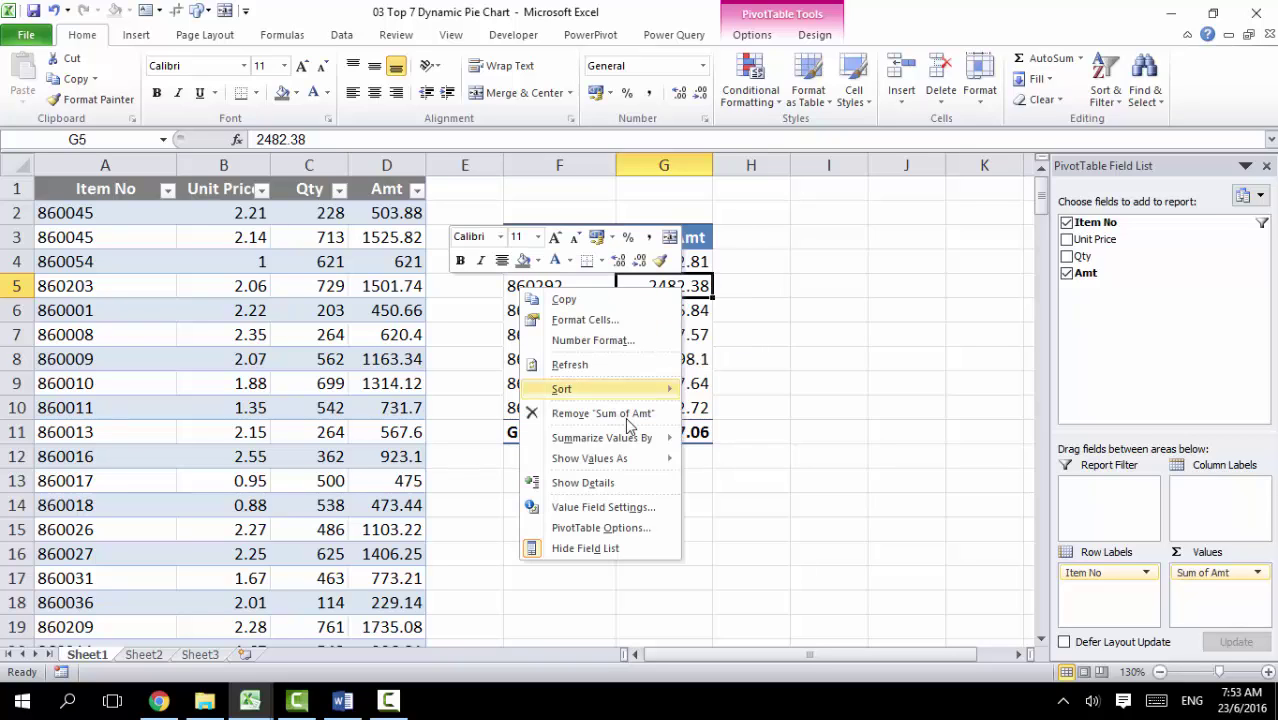
mouse_move(523, 460)
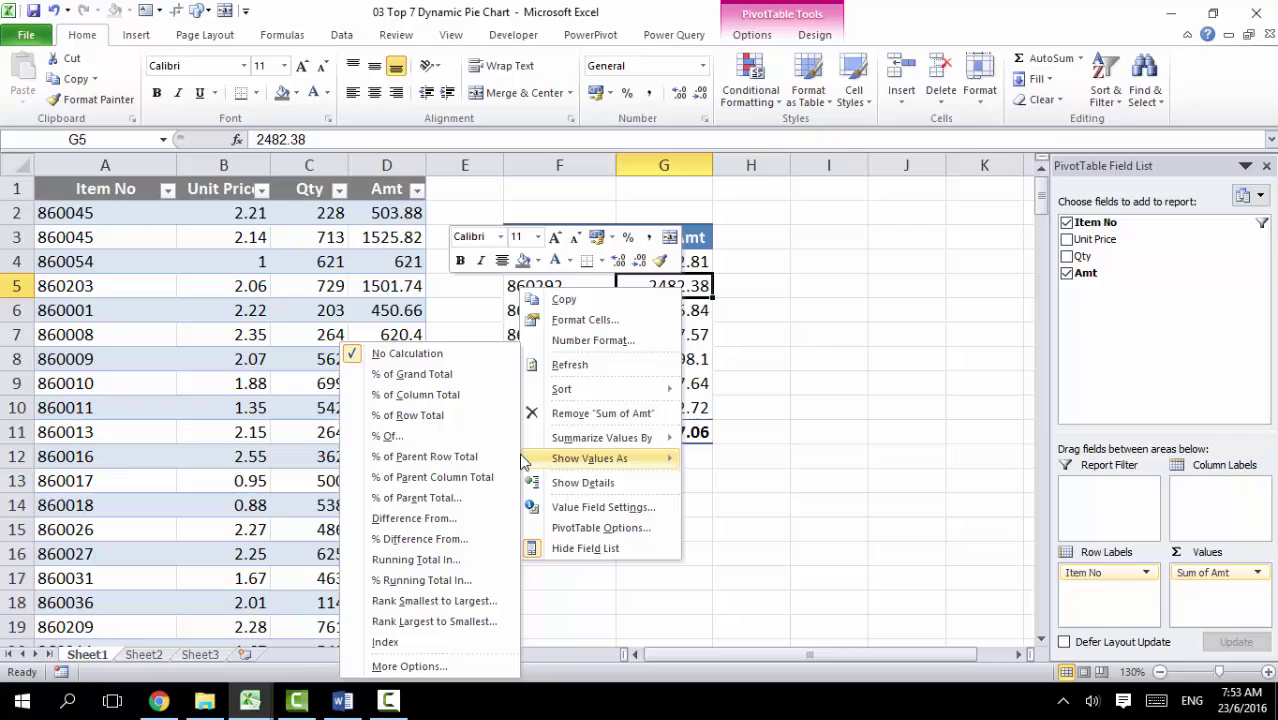
left_click(418, 625)
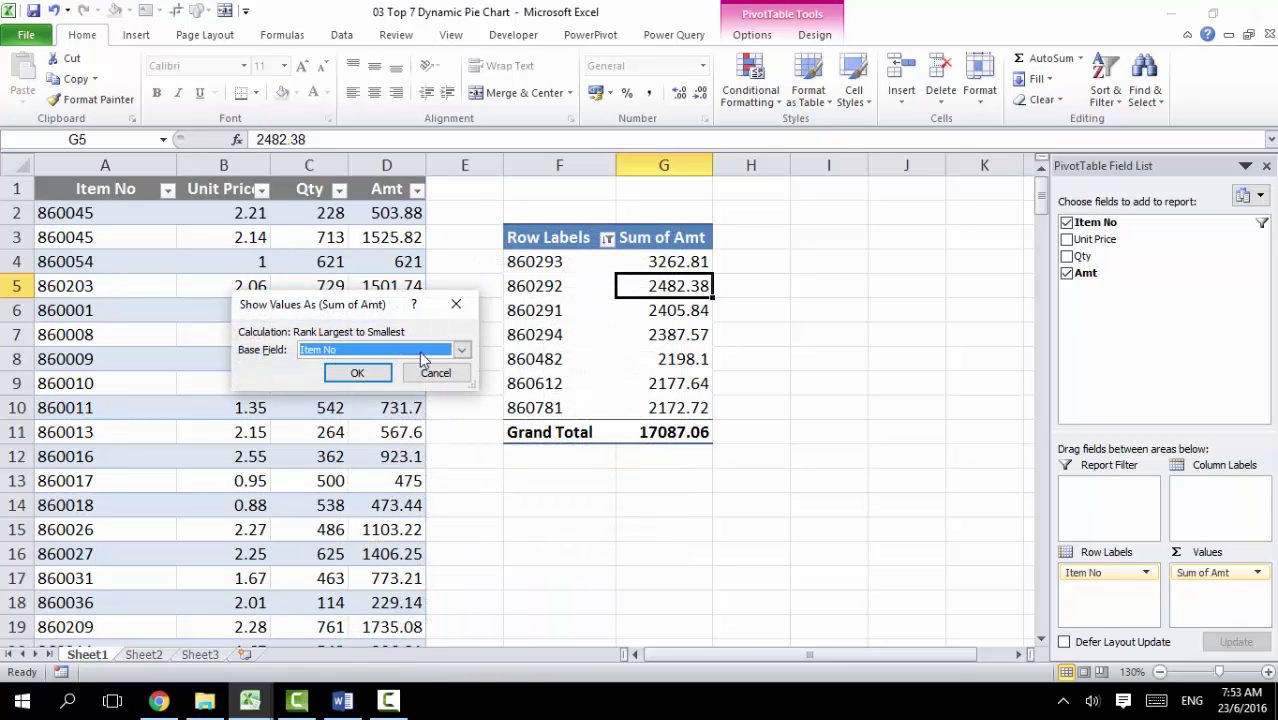
left_click(362, 375)
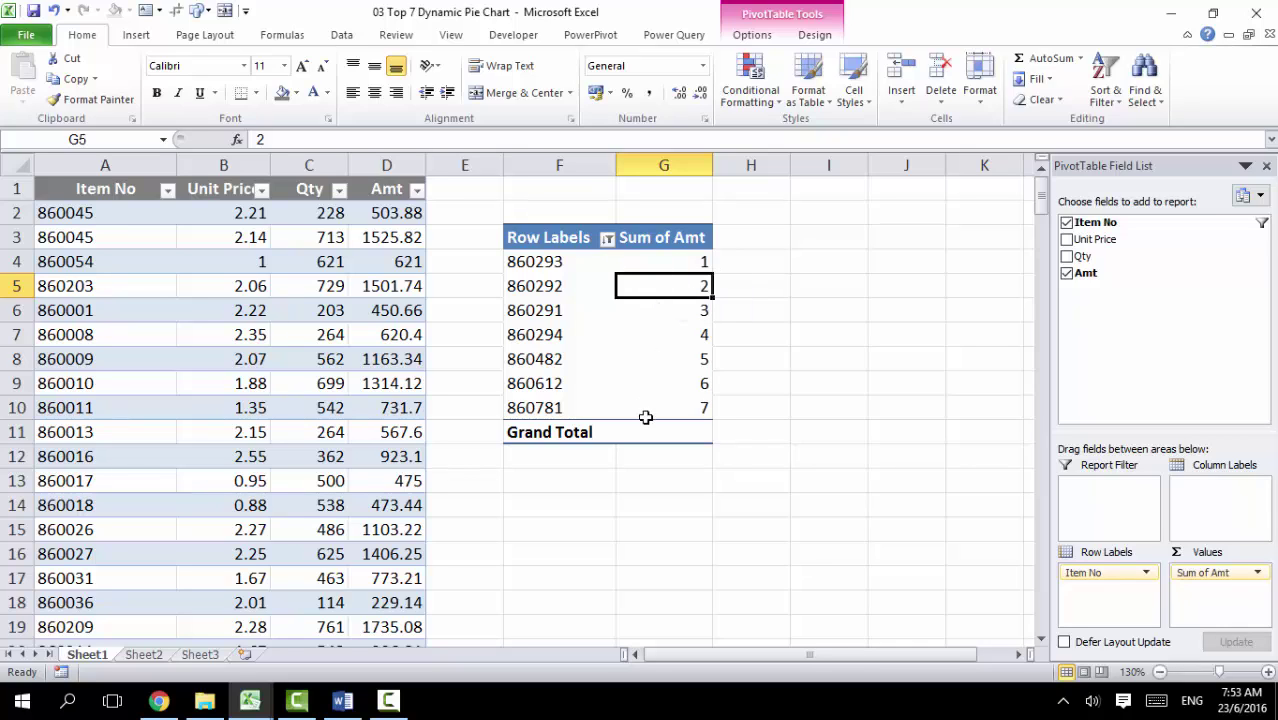
key("ctrl+z")
left_click(628, 309)
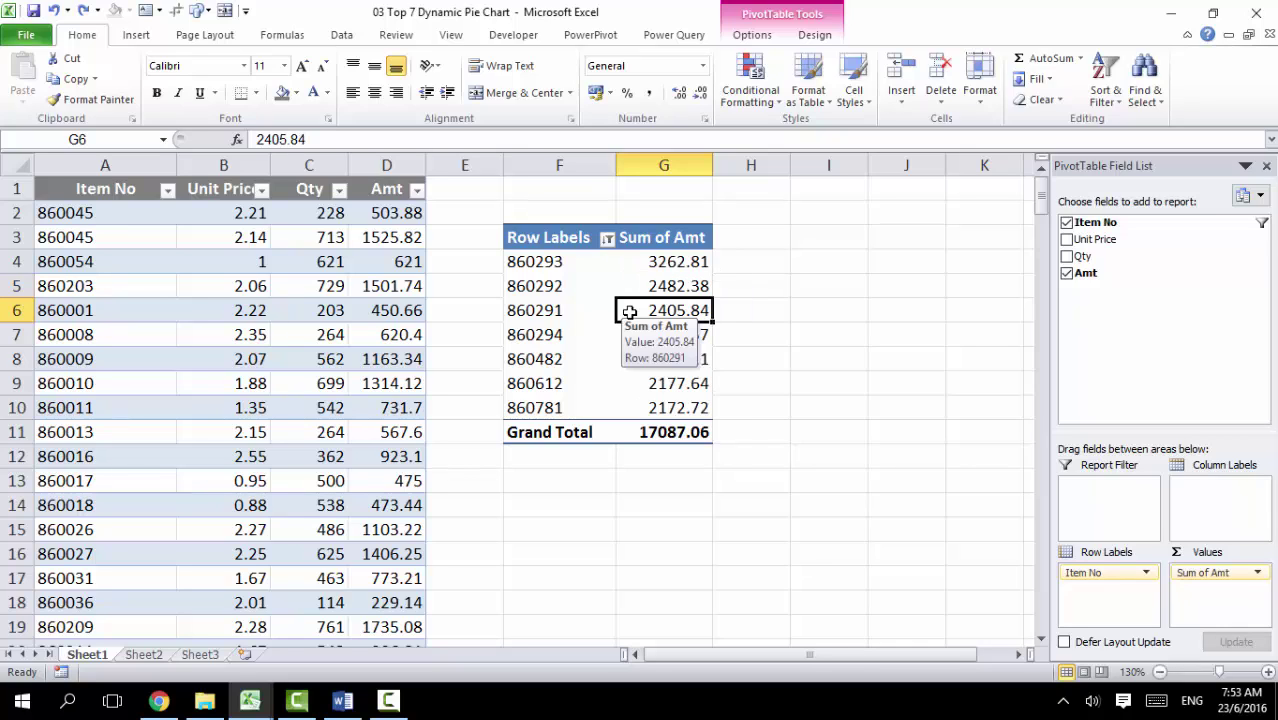
left_click(584, 290)
Step: Insert a basic pie PivotChart from the pivot table
left_click(752, 34)
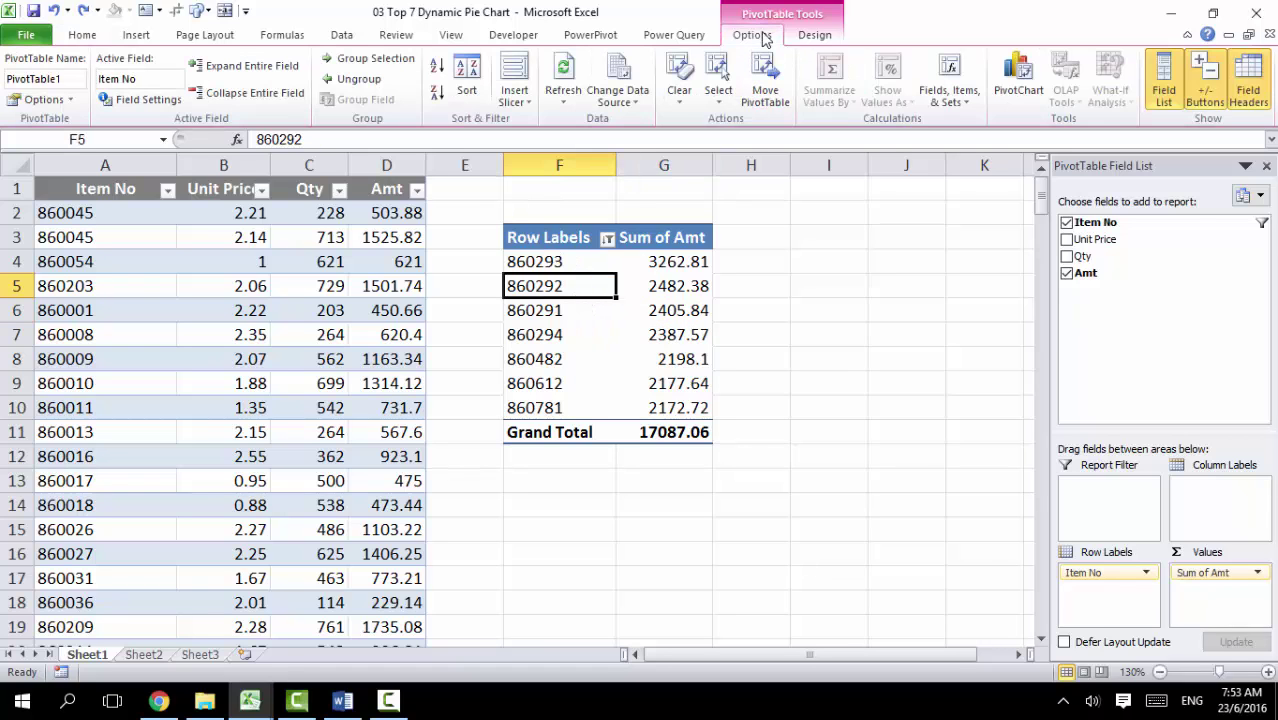
left_click(1022, 67)
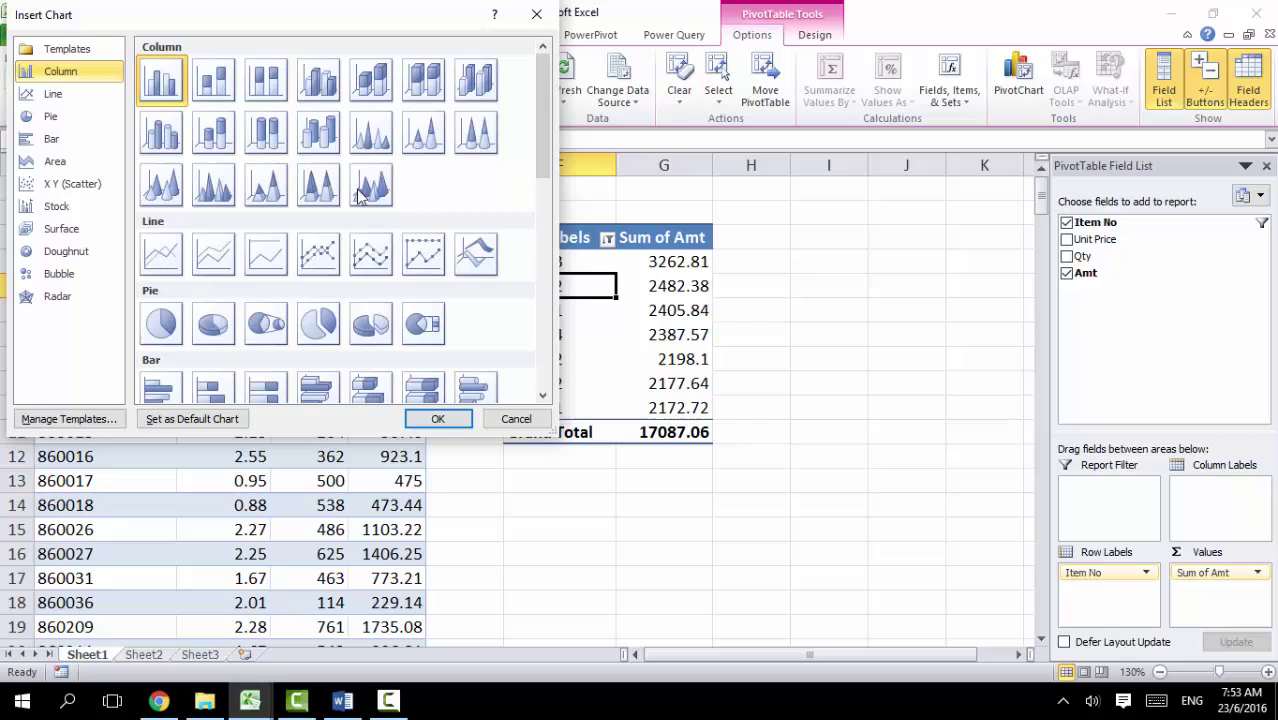
left_click(183, 343)
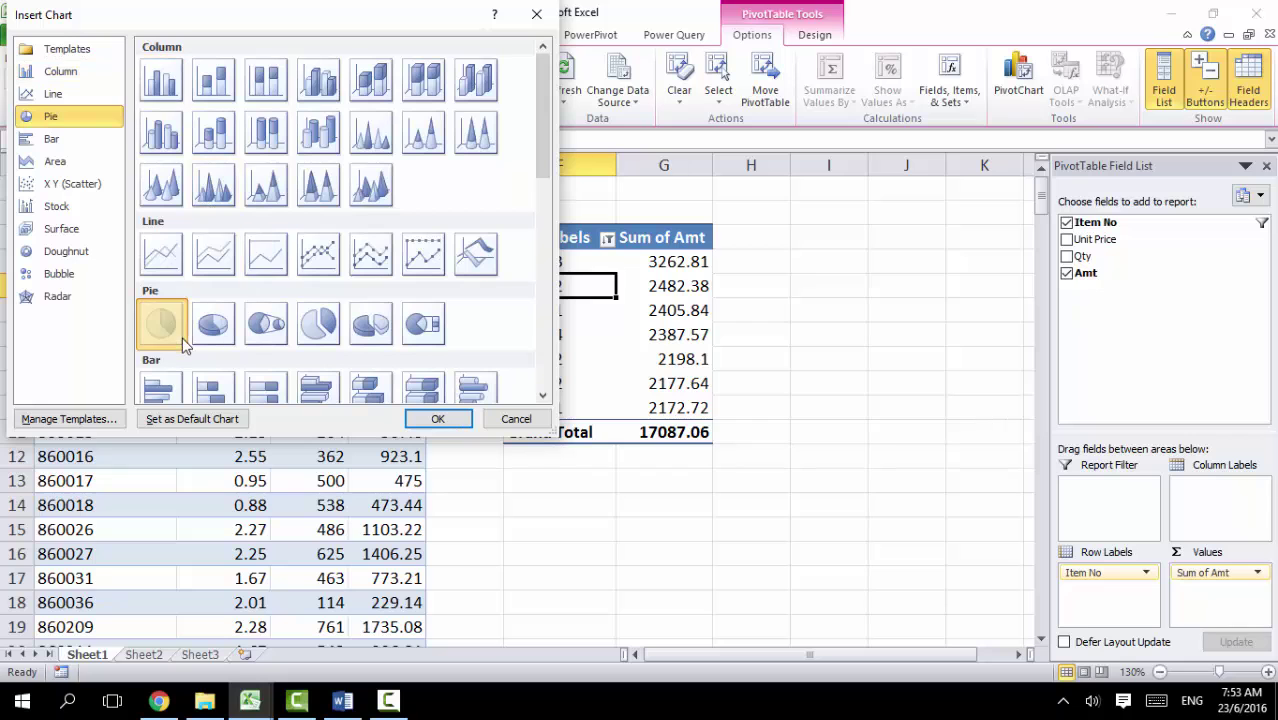
left_click(456, 421)
Step: Position the pie chart beside the pivot table
left_click_drag(305, 330, 491, 456)
scroll(522, 300, "down", 2)
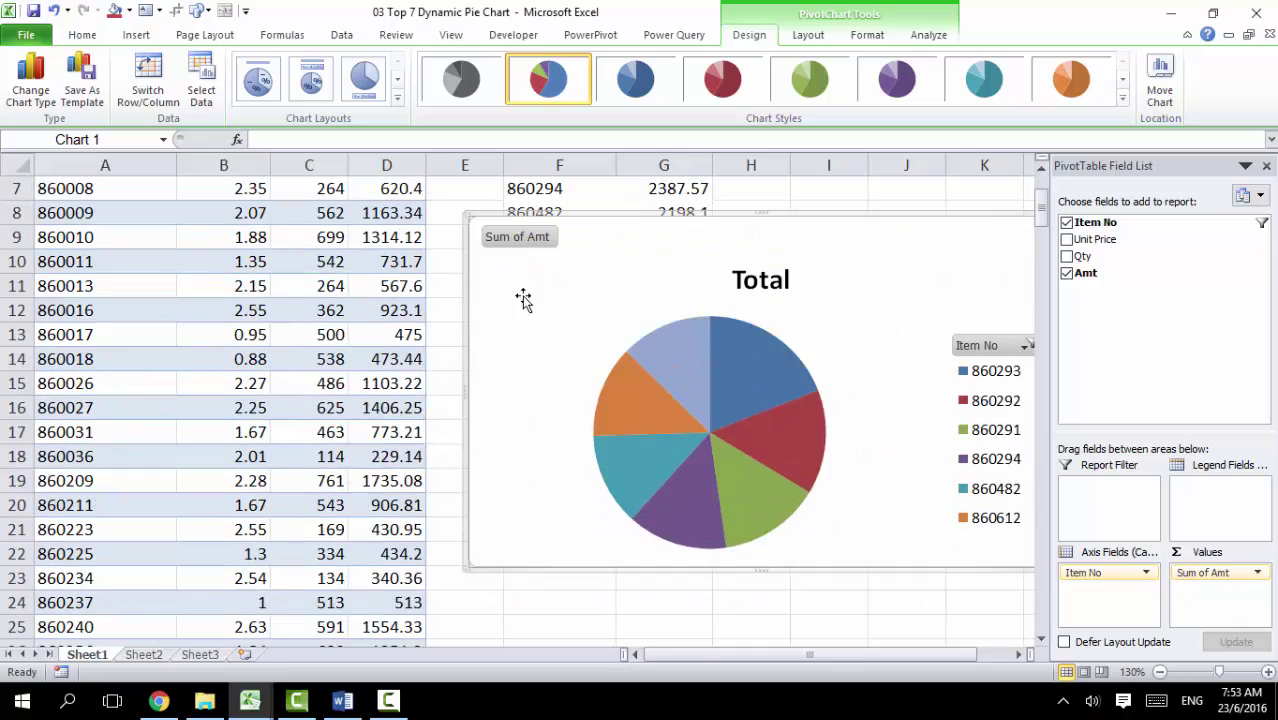
left_click_drag(522, 300, 491, 402)
scroll(491, 402, "down", 5)
scroll(408, 374, "up", 3)
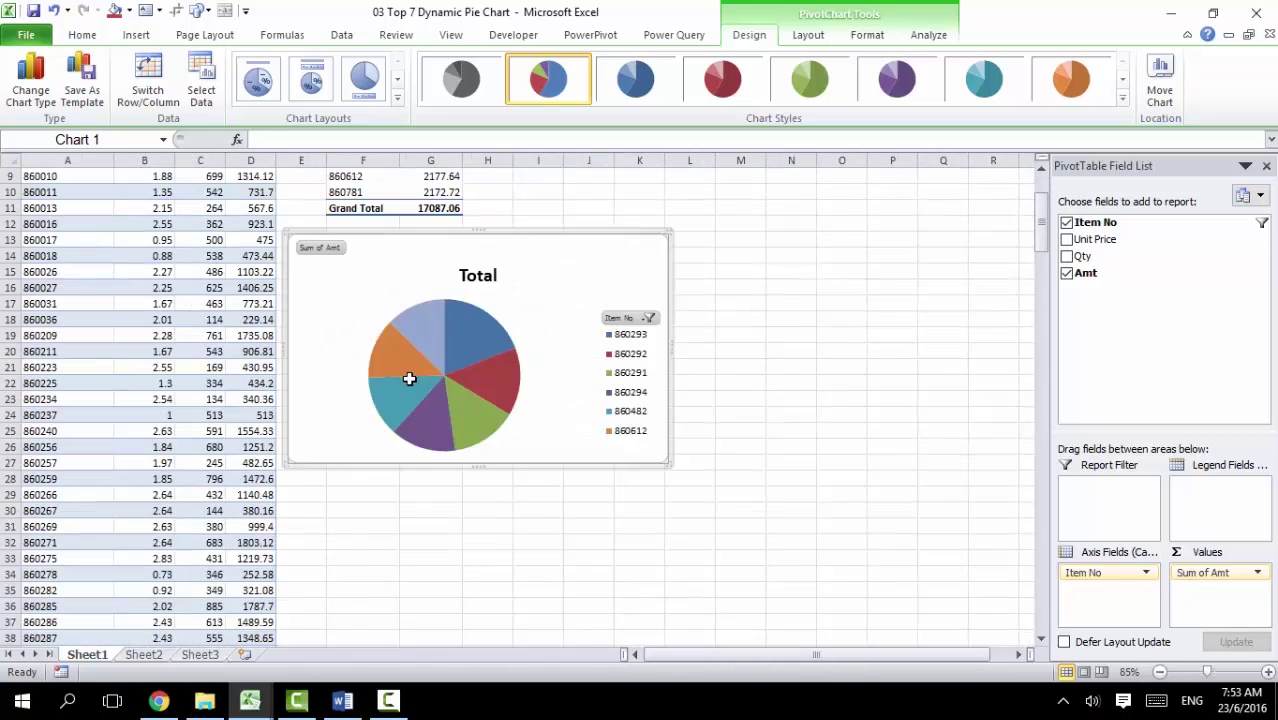
left_click_drag(422, 448, 645, 280)
scroll(522, 468, "up", 1)
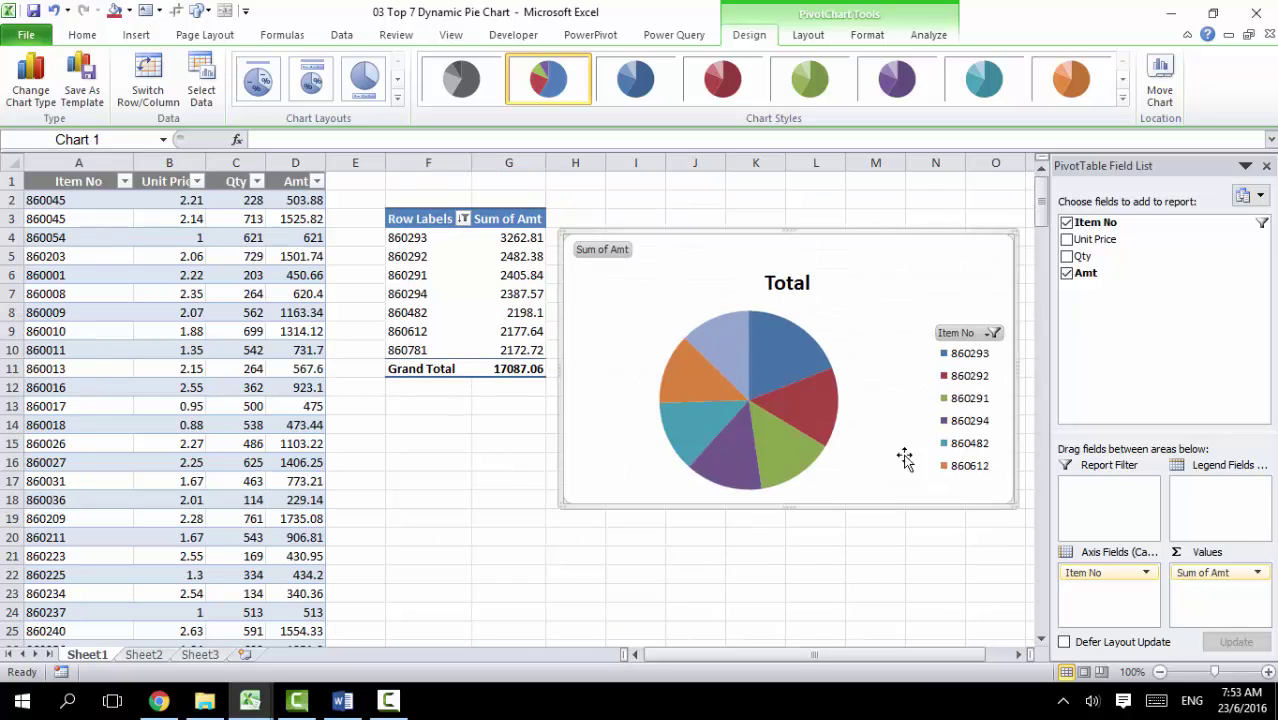
Step: Apply Chart Layout 1 for Item No and percentage slice labels, then move the chart below the pivot
left_click(755, 370)
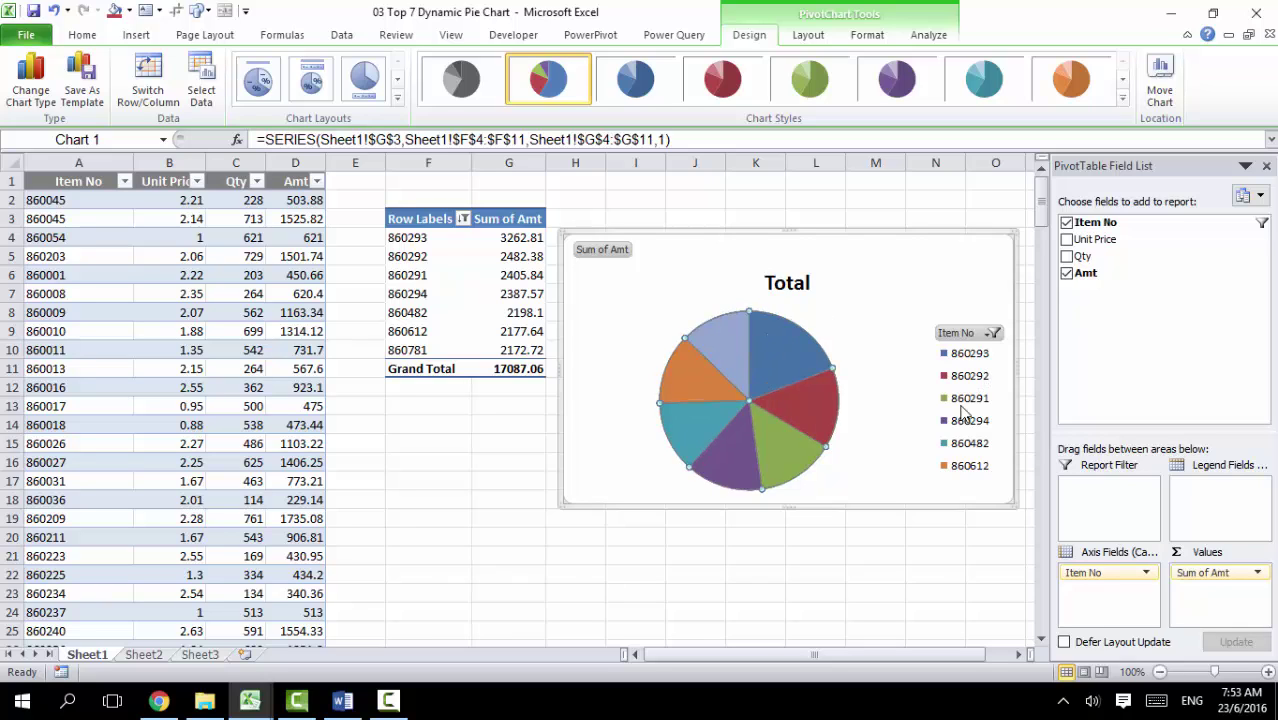
right_click(754, 380)
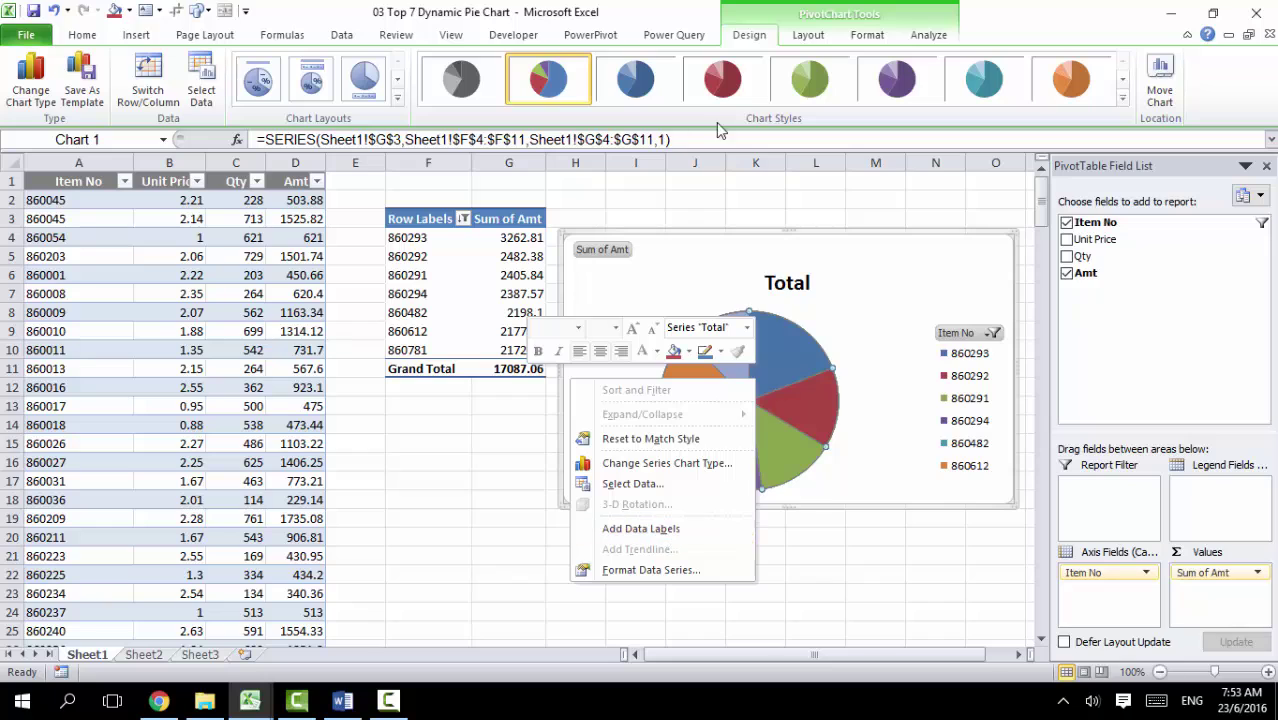
left_click(660, 529)
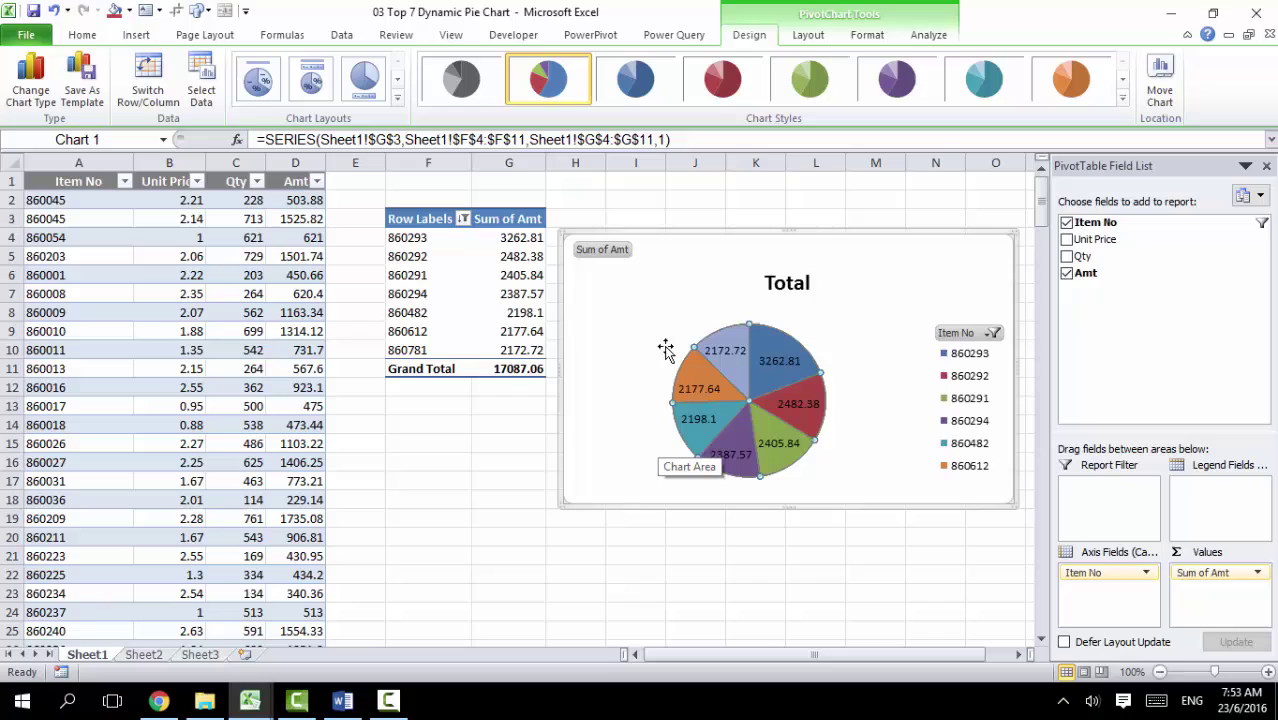
key("ctrl+z")
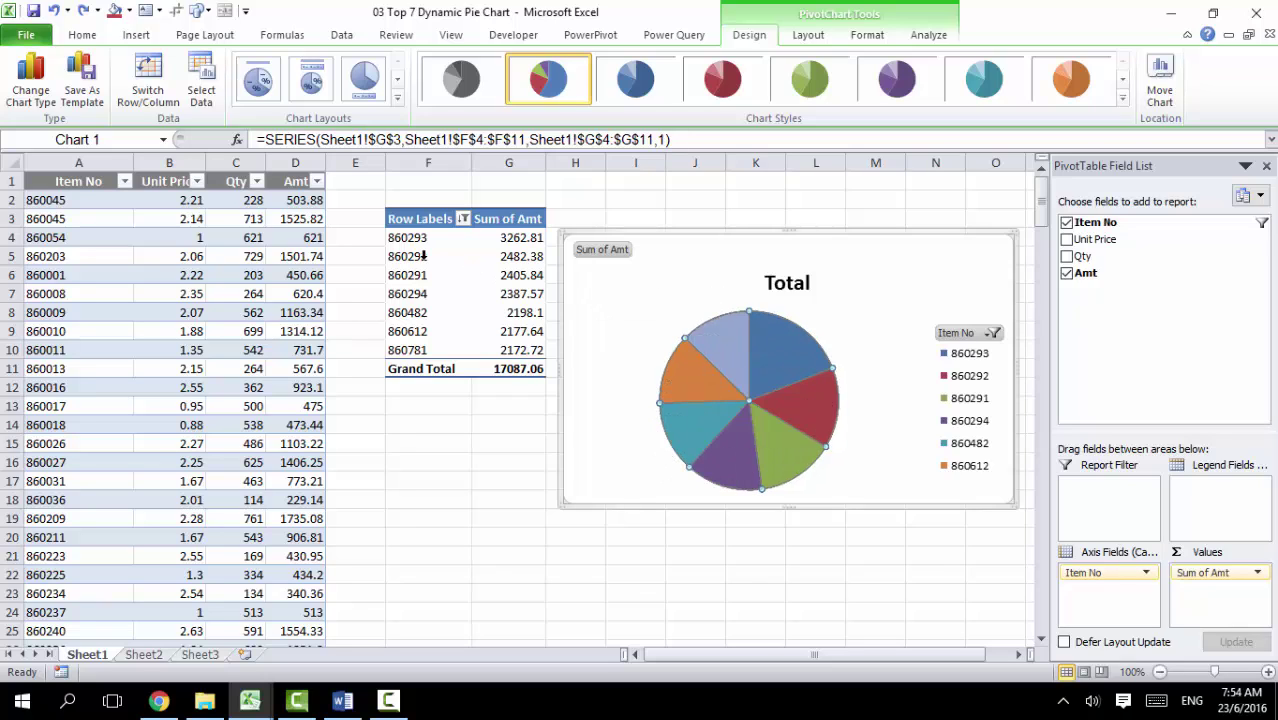
left_click(257, 88)
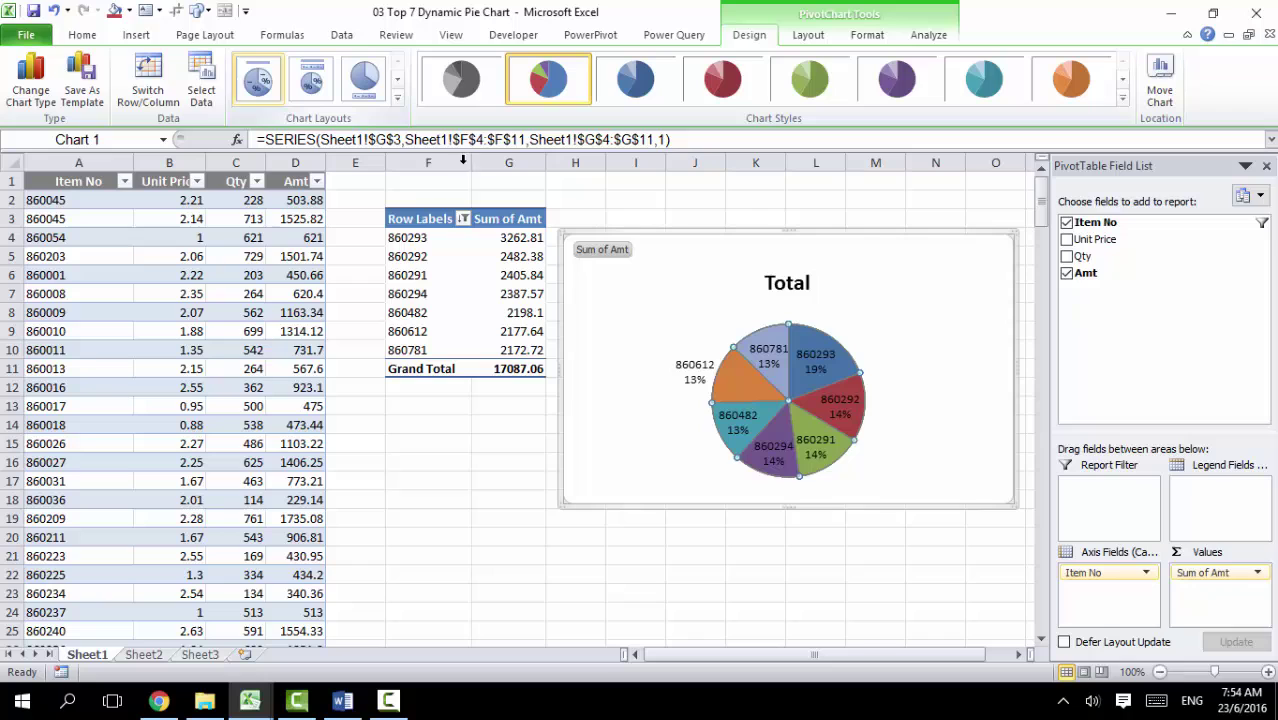
left_click_drag(671, 291, 496, 424)
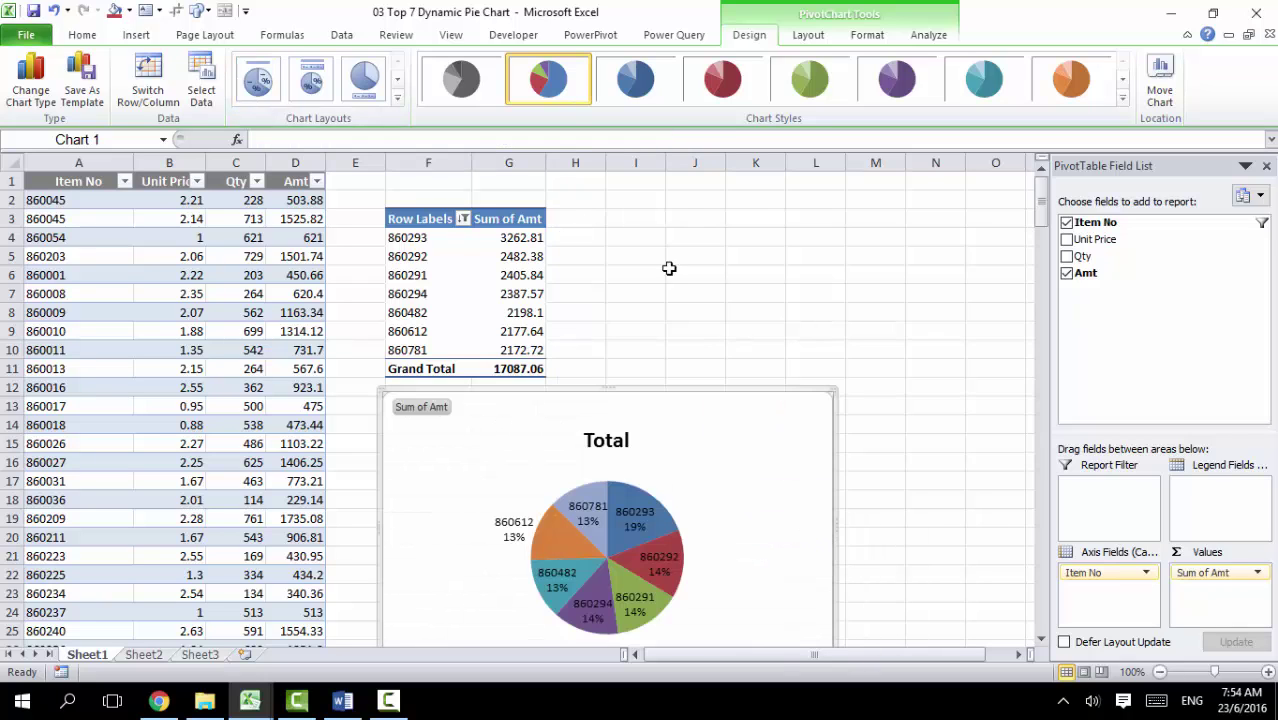
Step: Enter a first name in I3 and a surname in K3
left_click(612, 214)
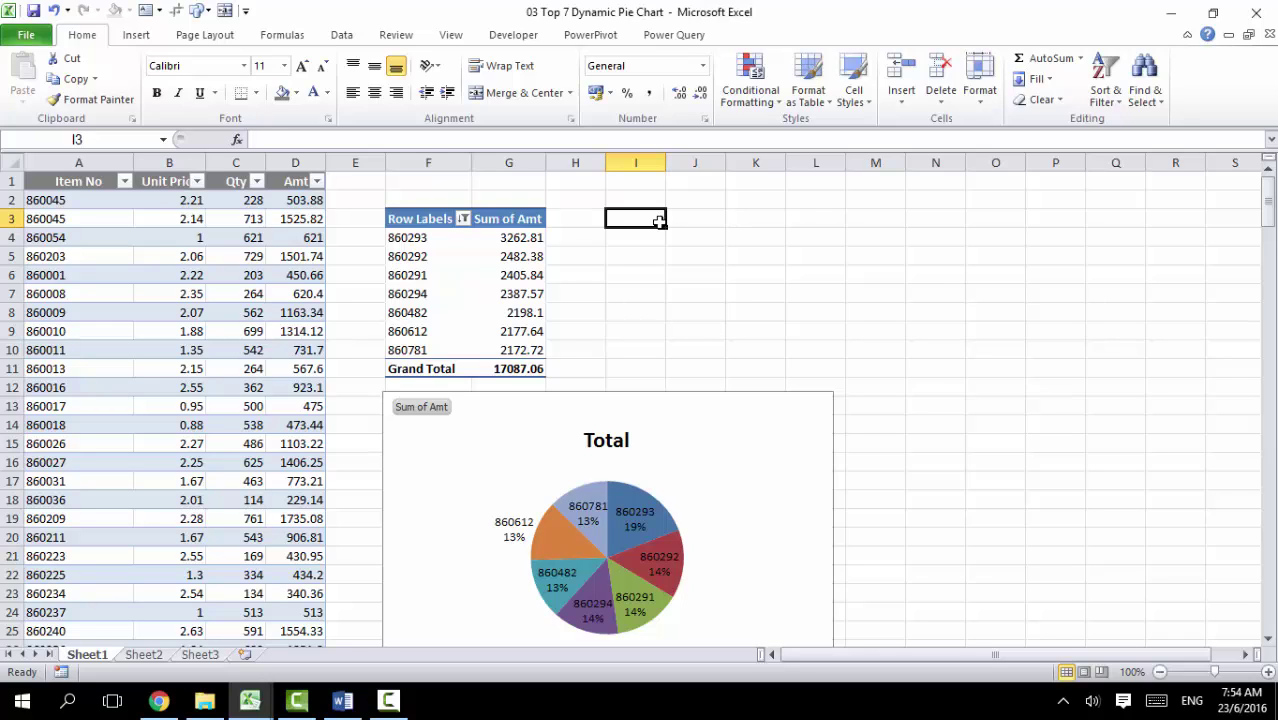
key("Tab")
key("Tab")
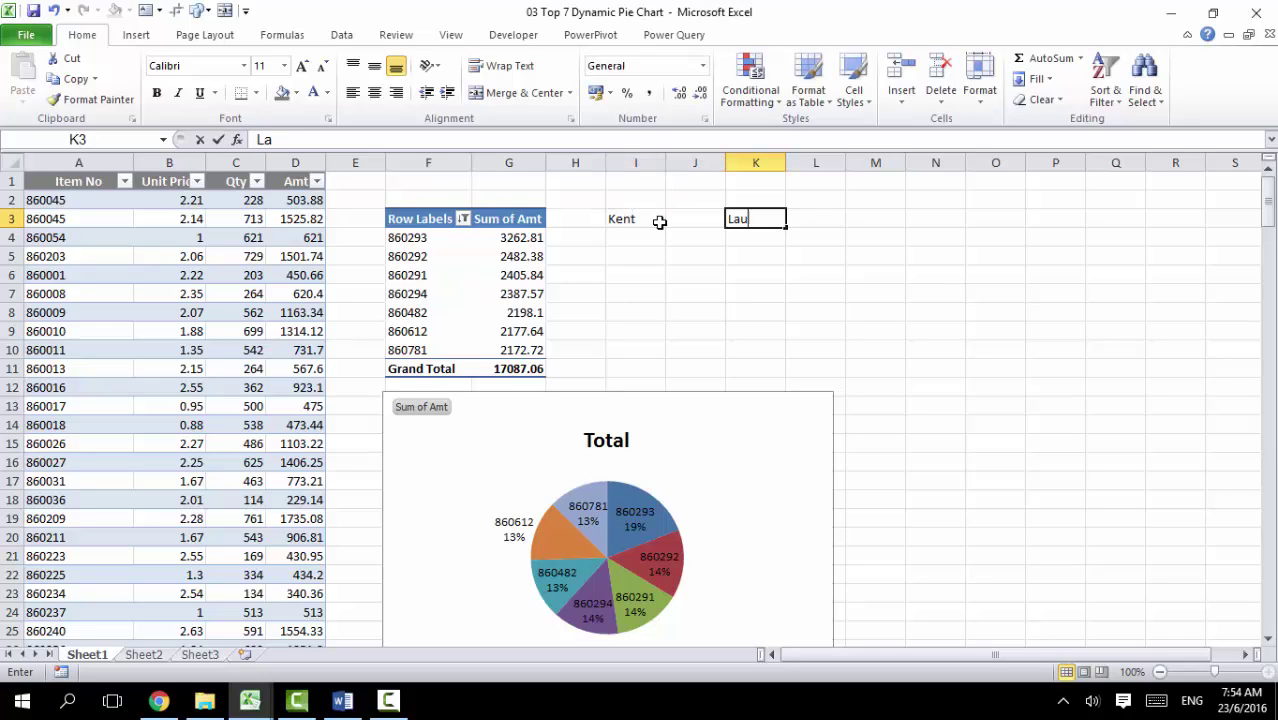
key("Tab")
key("Tab")
Step: Build =I3&" "&K3 in M3 to join the two names with a space
type("=")
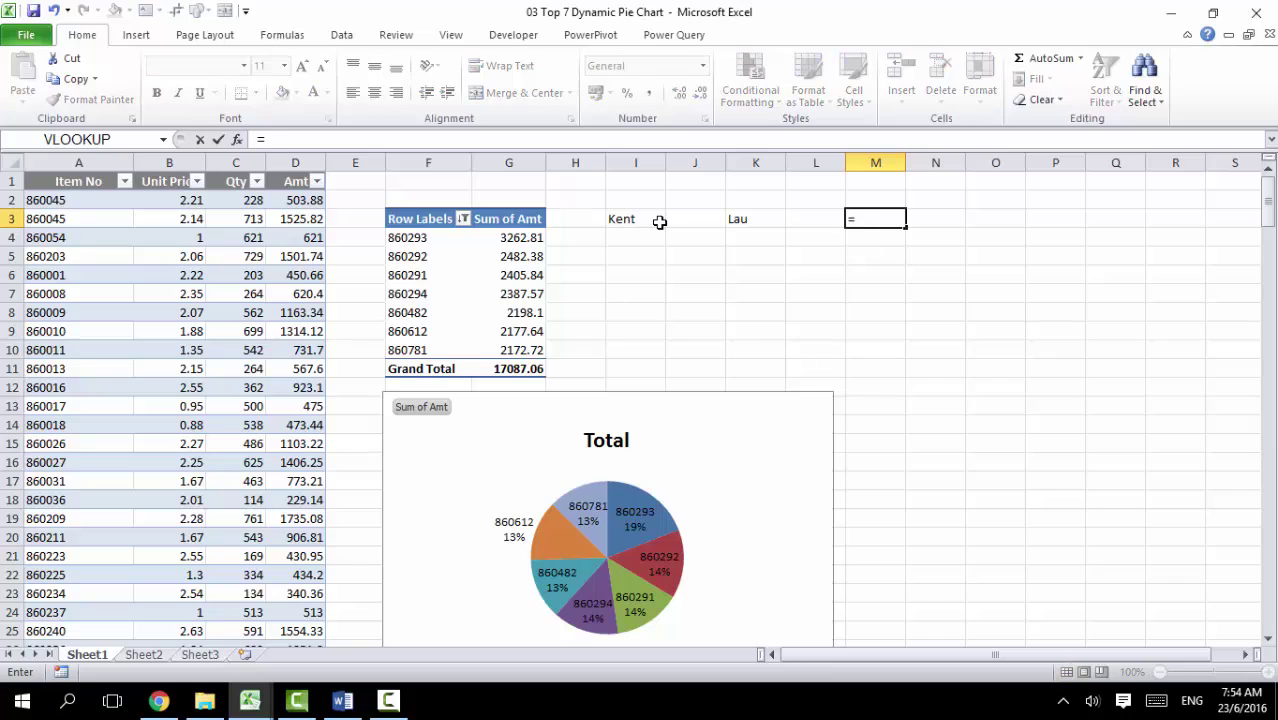
left_click(660, 222)
type("&")
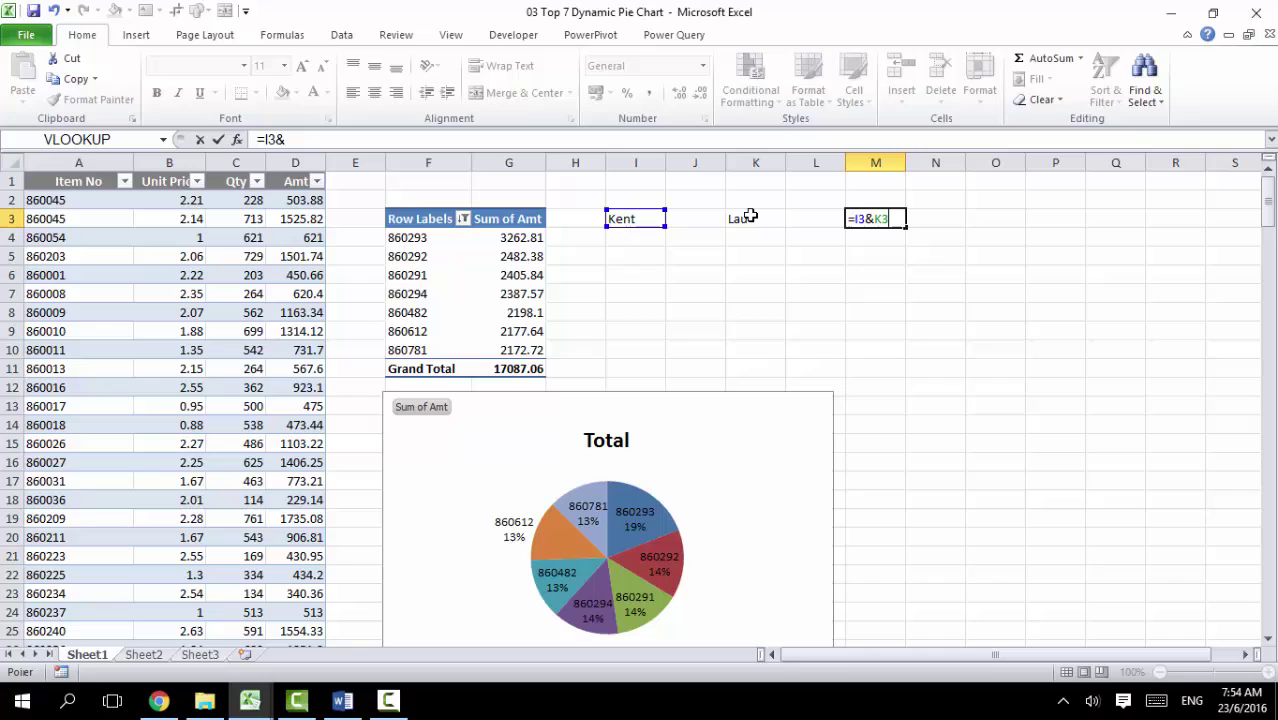
key("Return")
left_click(853, 216)
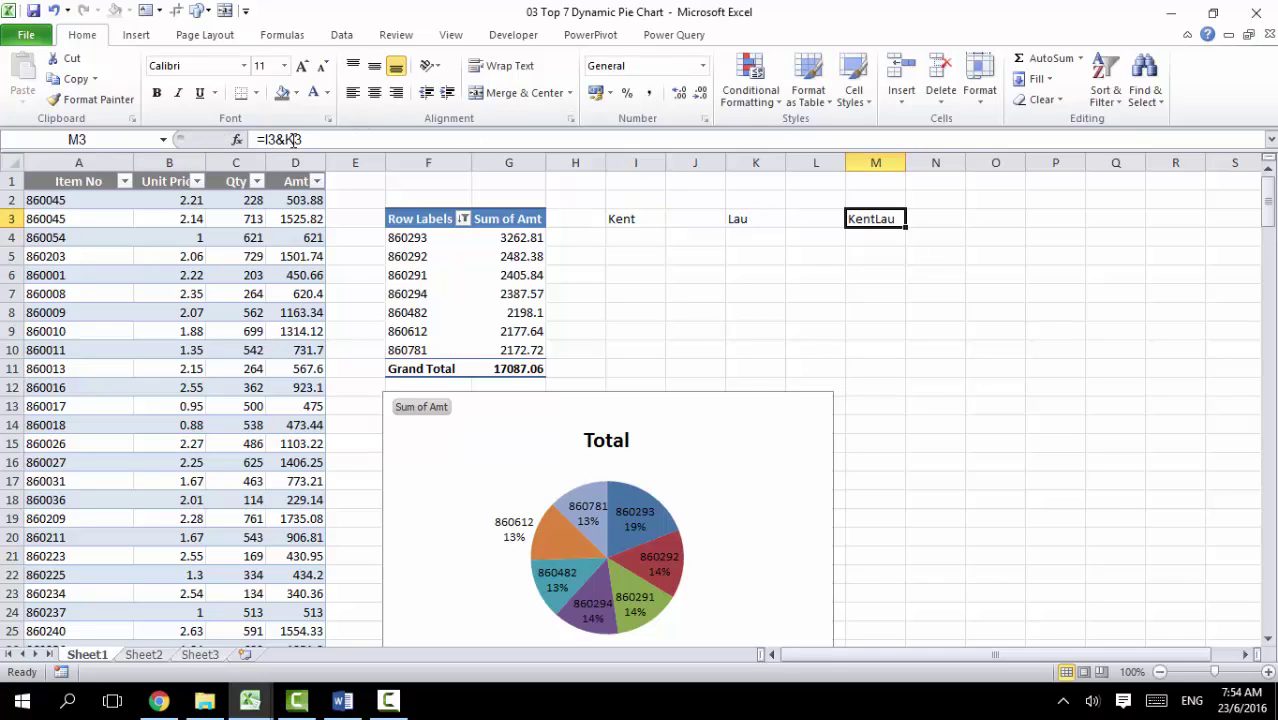
left_click(290, 140)
type("\" \"")
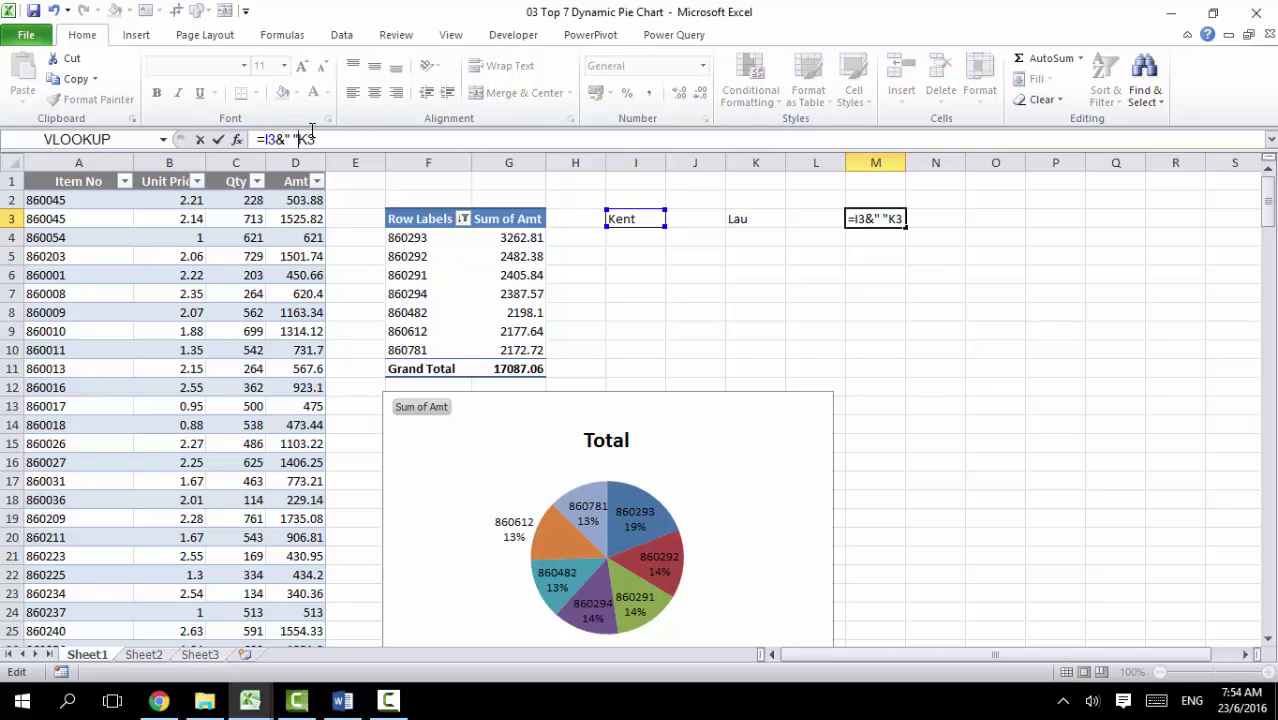
type("&")
key("Return")
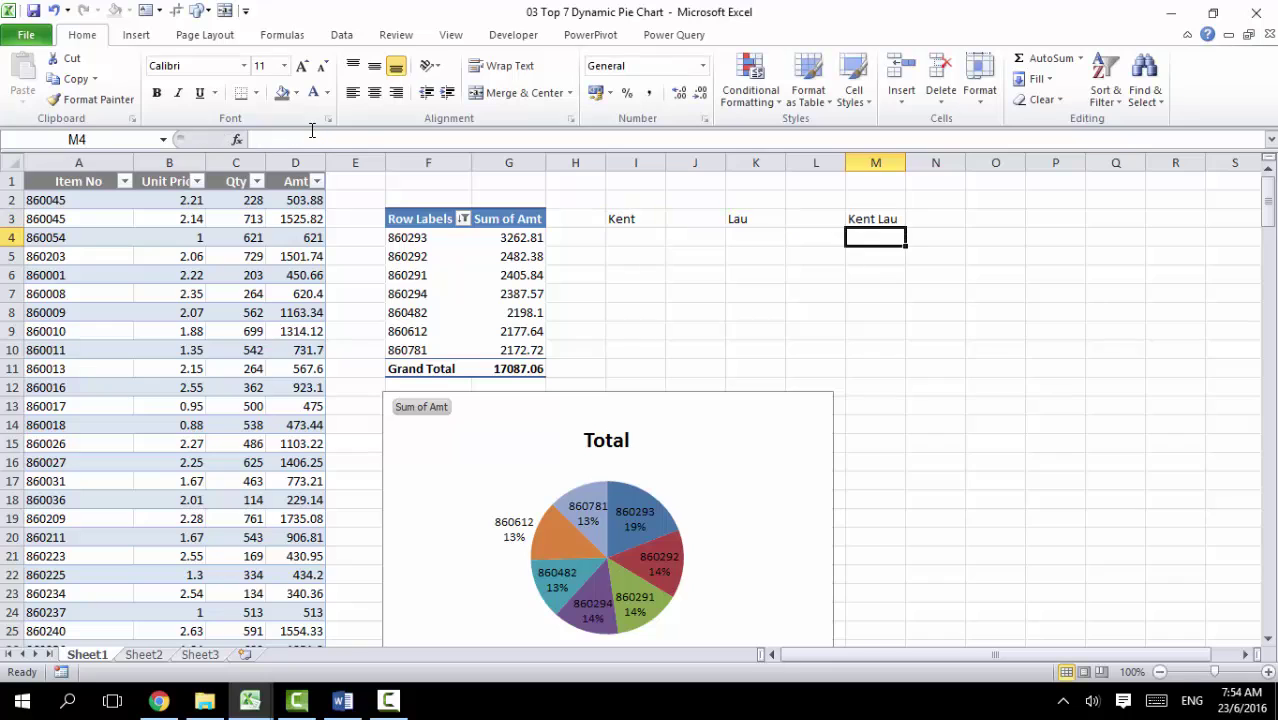
left_click(848, 214)
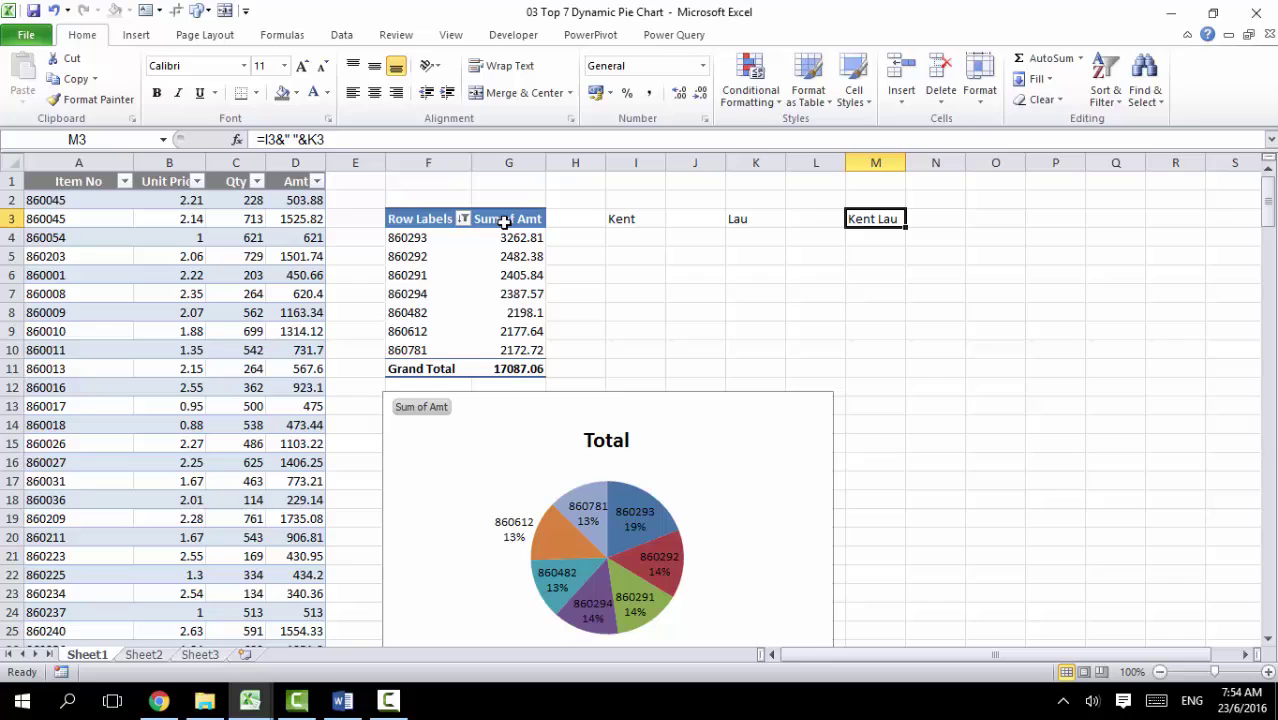
left_click(506, 163)
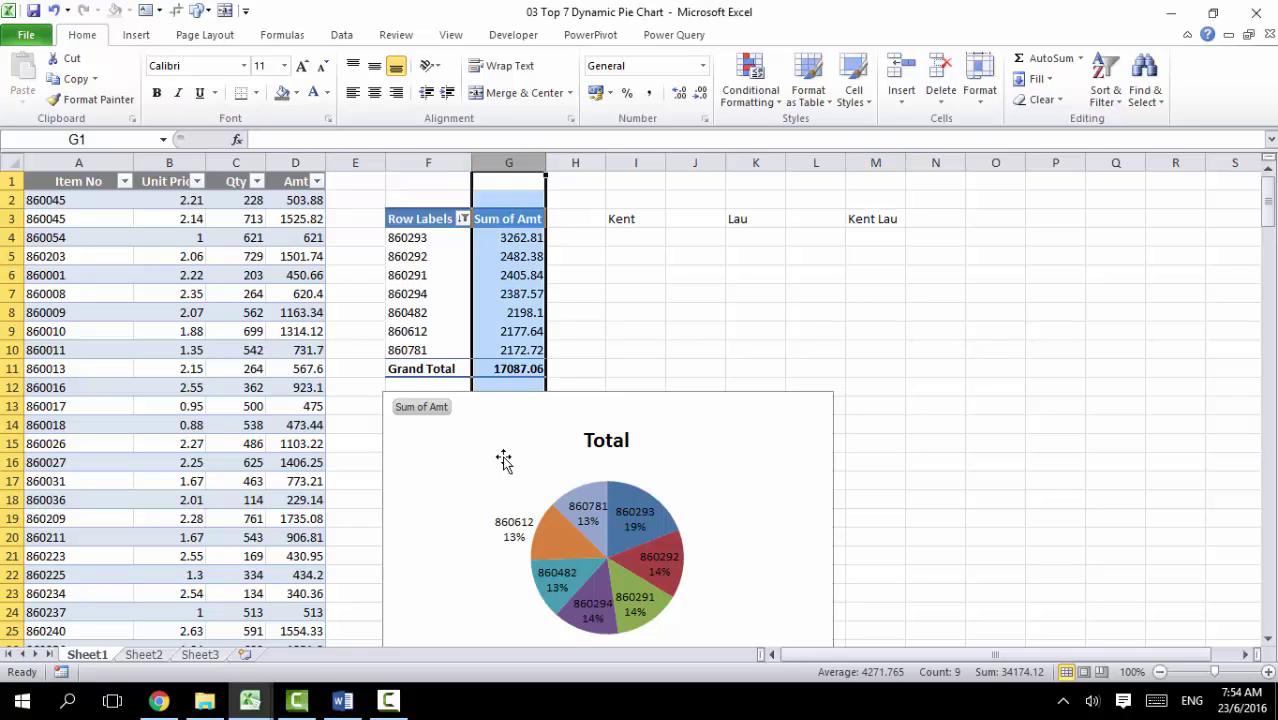
Step: Enter =COUNT(G:G) in I5 to count the pivot's amounts
left_click(585, 187)
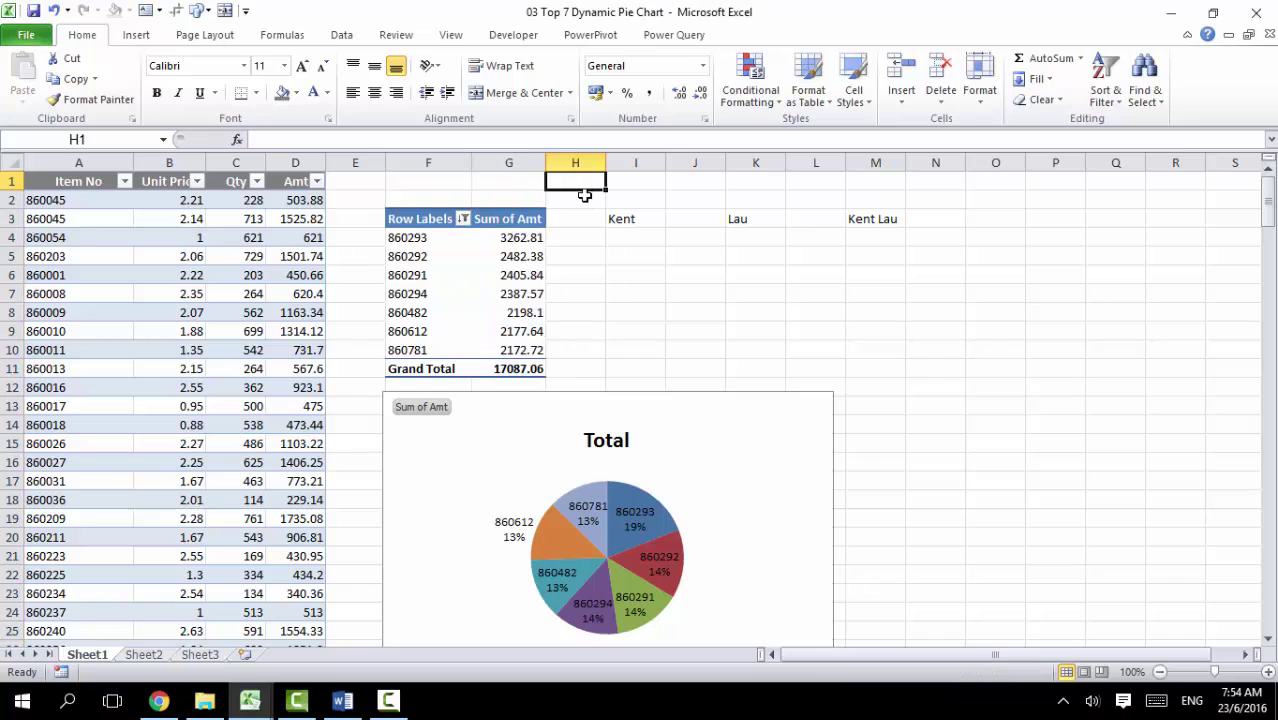
left_click(643, 253)
type("=count")
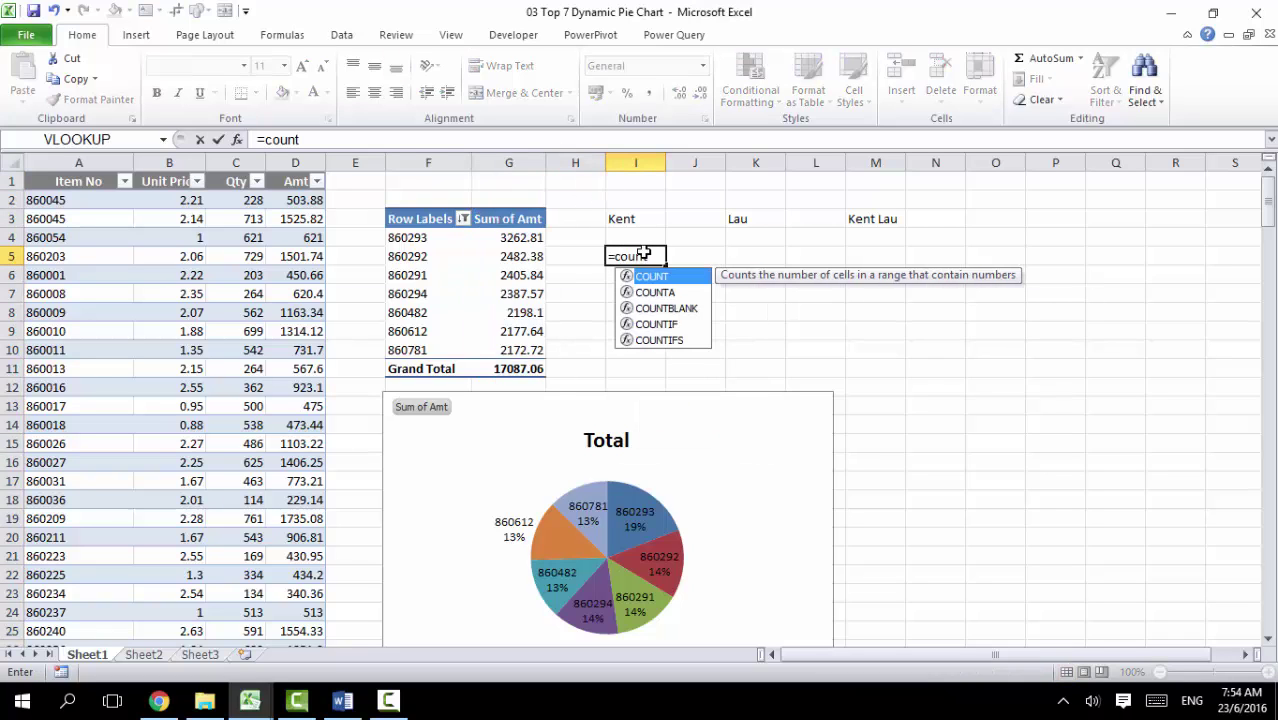
key("Down")
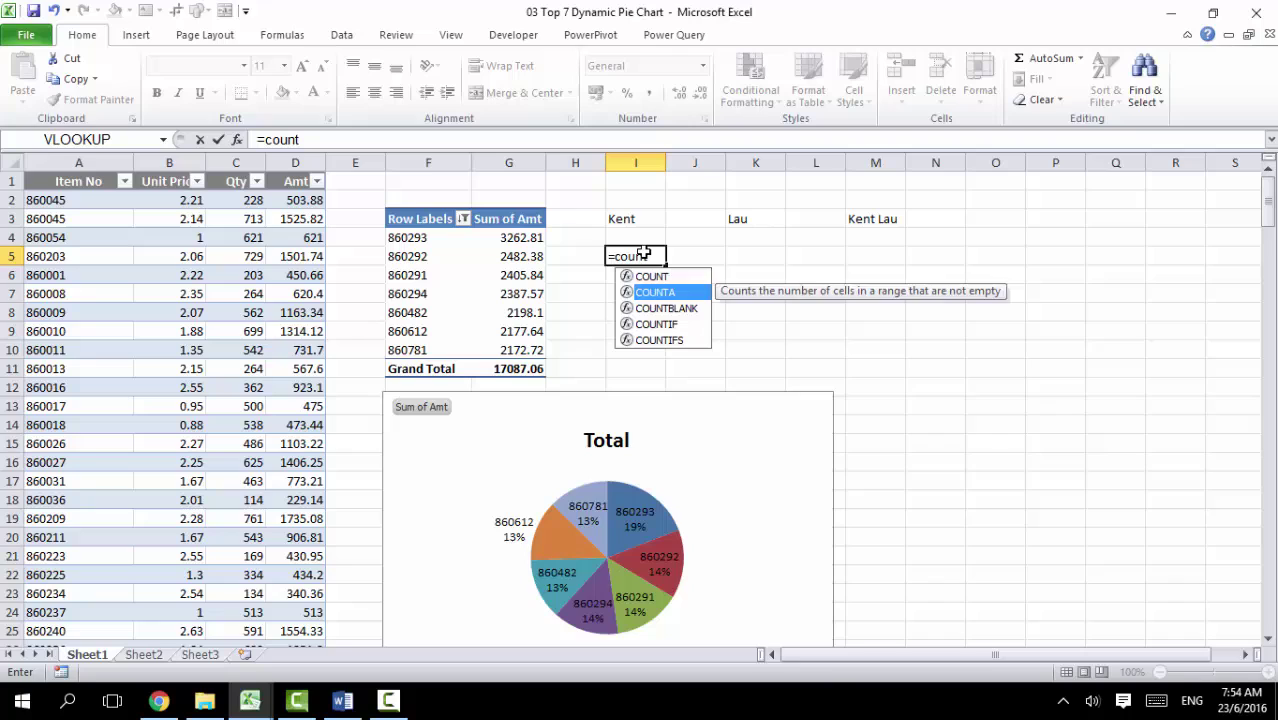
key("Up")
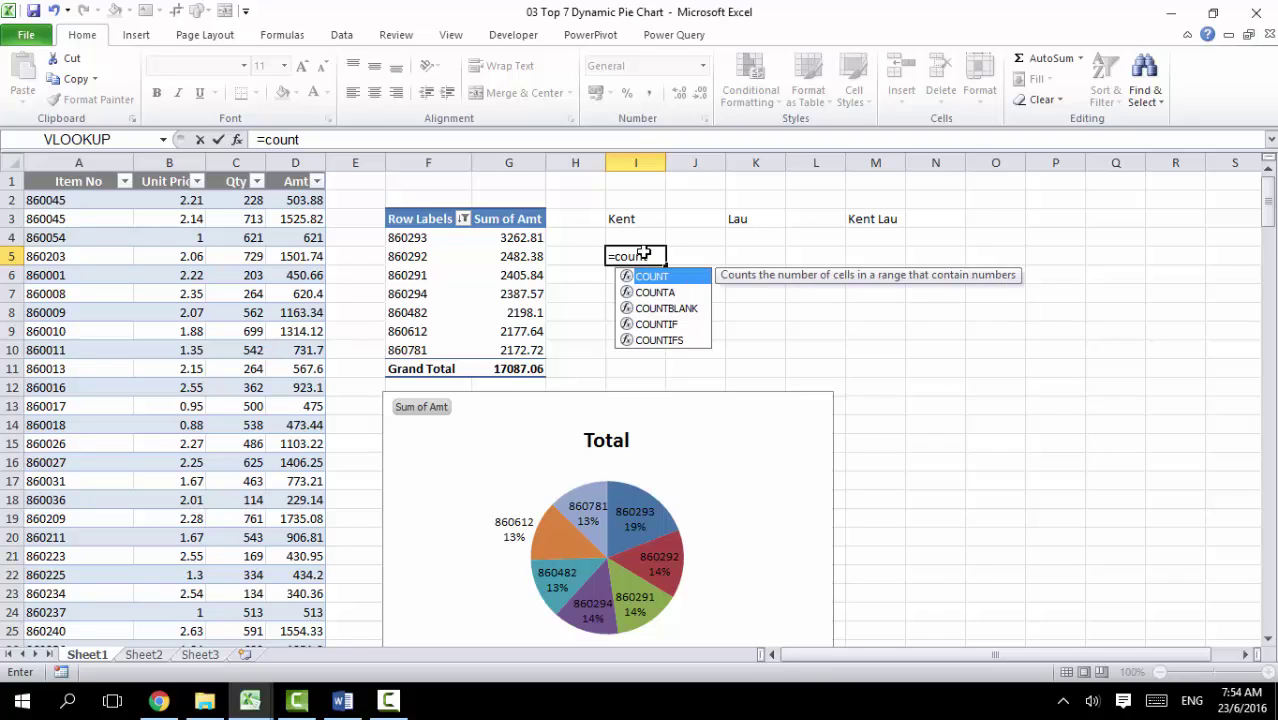
key("Down")
key("Up")
key("Tab")
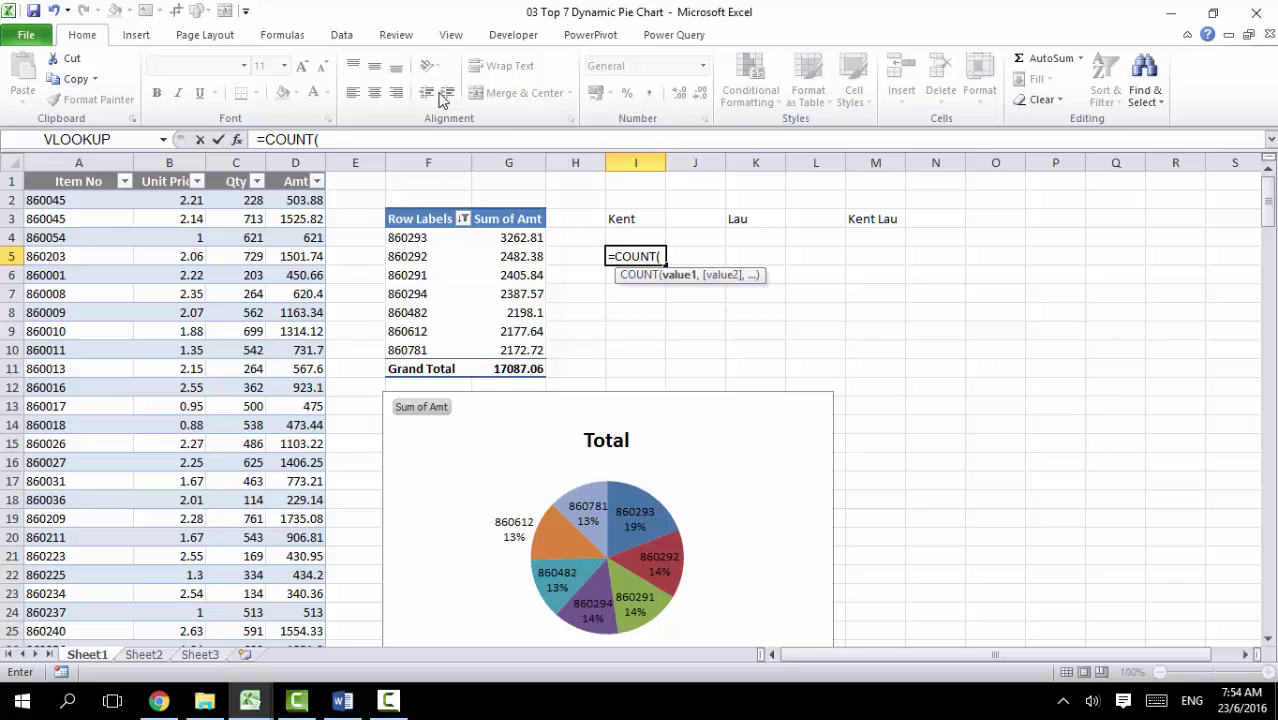
left_click(509, 162)
type(")")
key("Return")
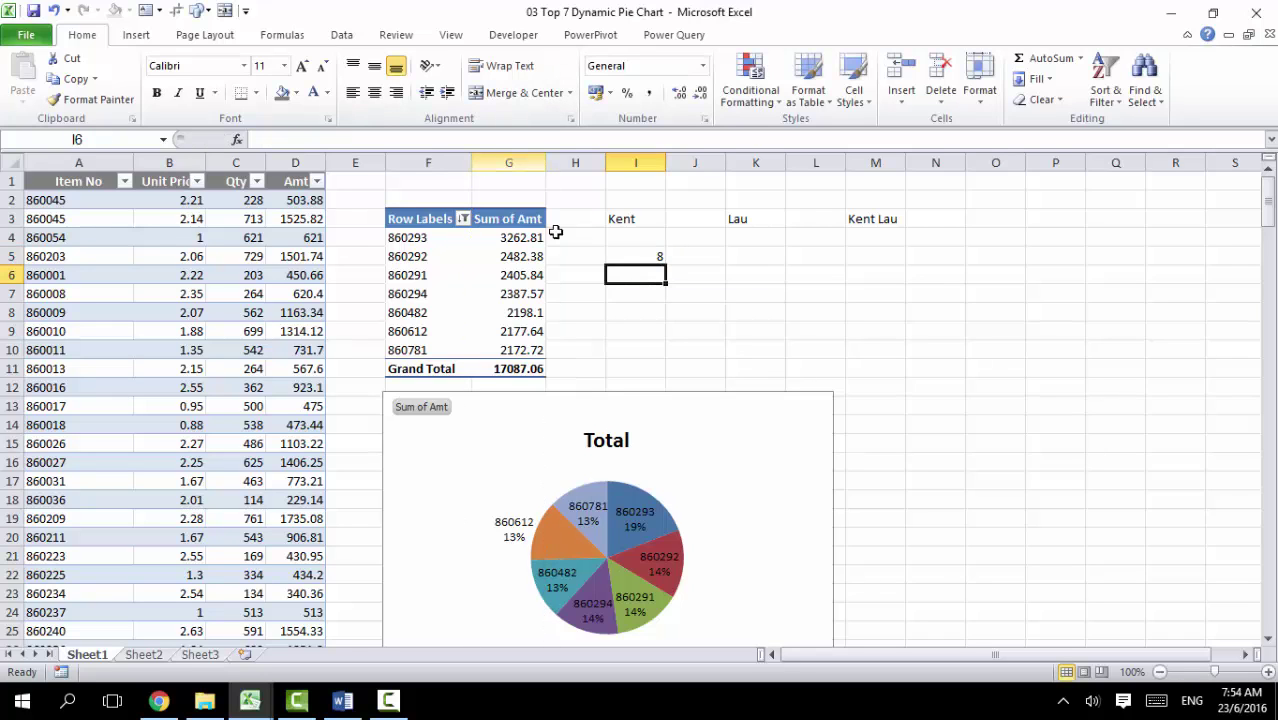
left_click(648, 255)
Step: Remove the pivot's Grand Total row so the I5 count covers only the 7 items
left_click_drag(502, 237, 505, 372)
left_click(442, 368)
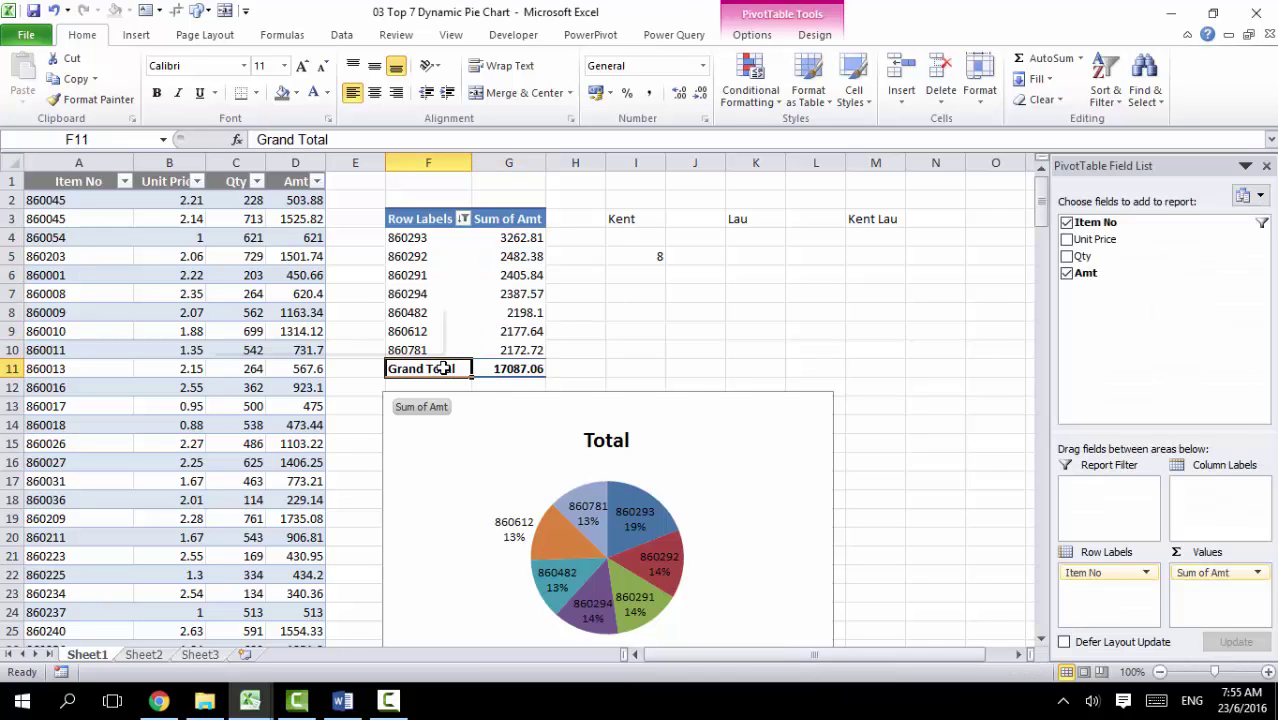
right_click(442, 368)
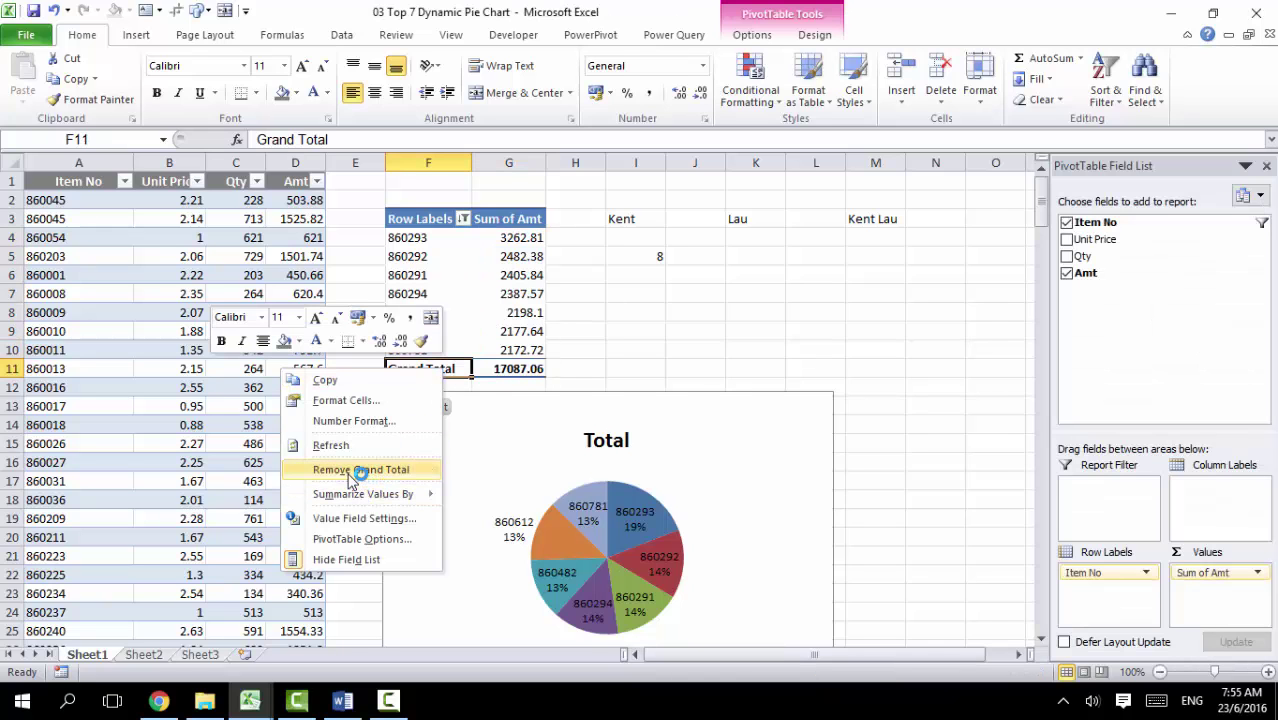
left_click(362, 469)
left_click(659, 257)
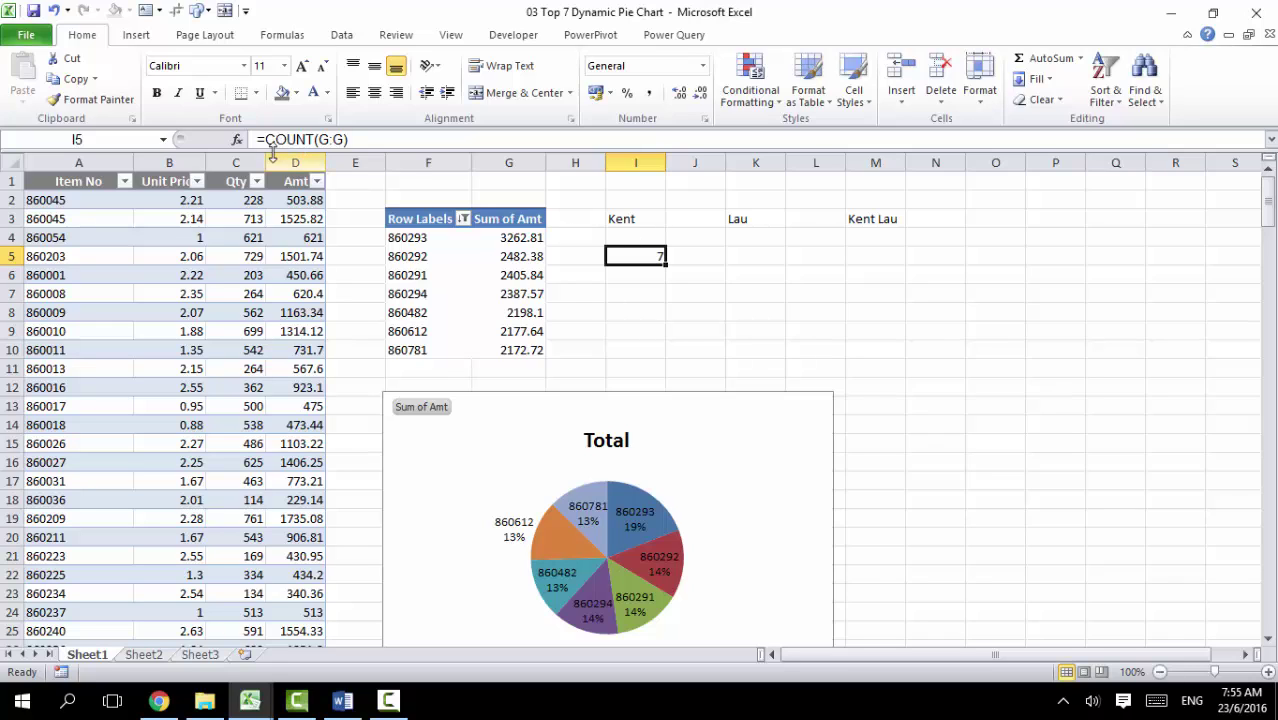
left_click(268, 141)
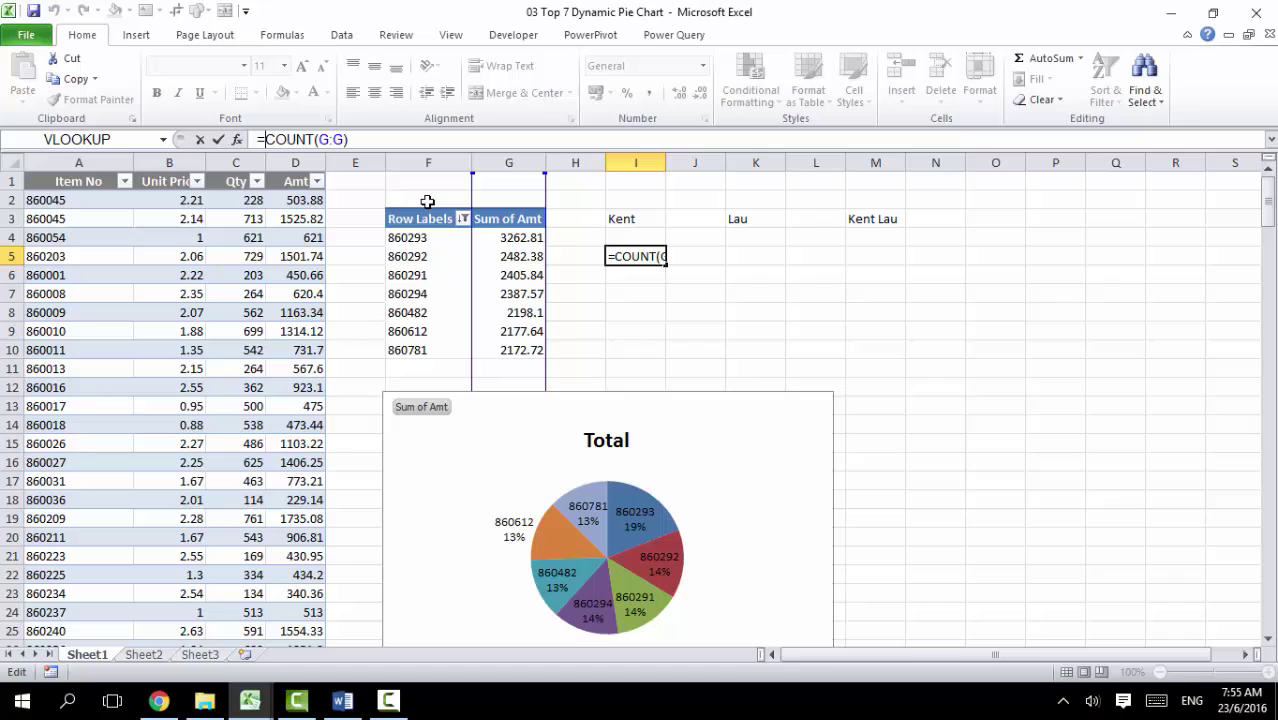
Step: Enter ="The Pie Chart shows the top "&COUNT(G:G)&" items last month" in cell I5
type("\"")
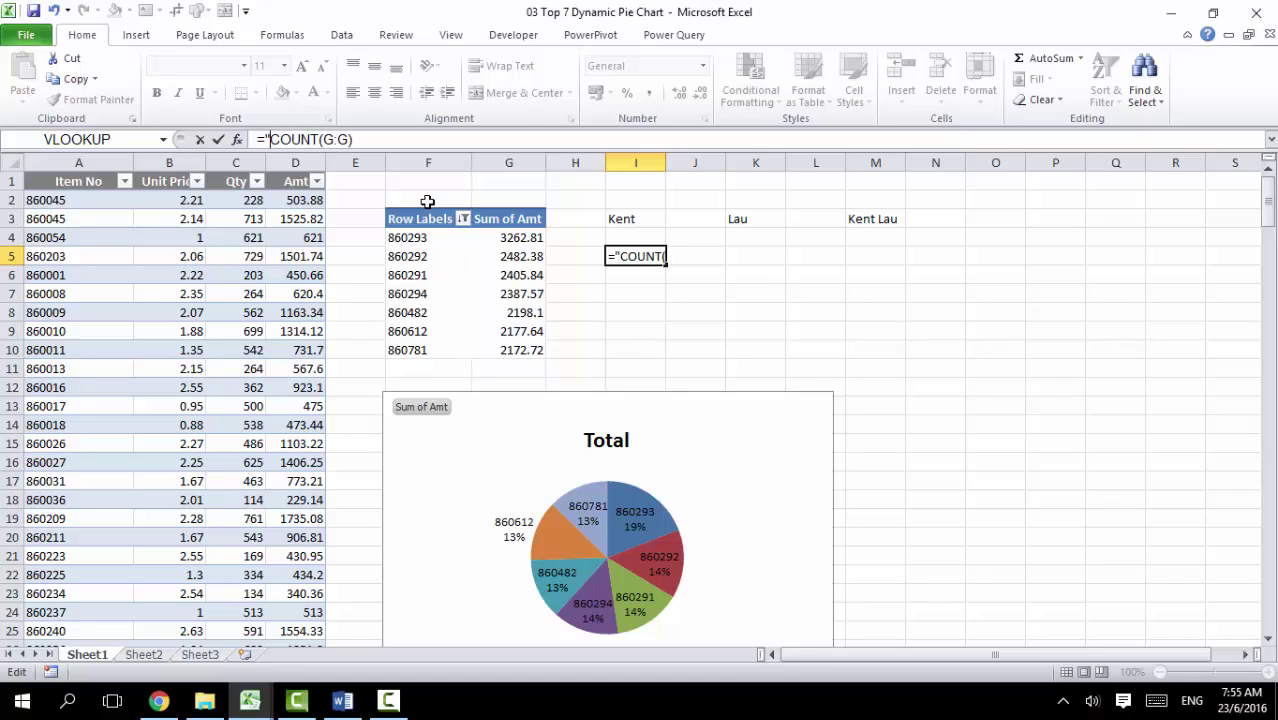
type("The Pie")
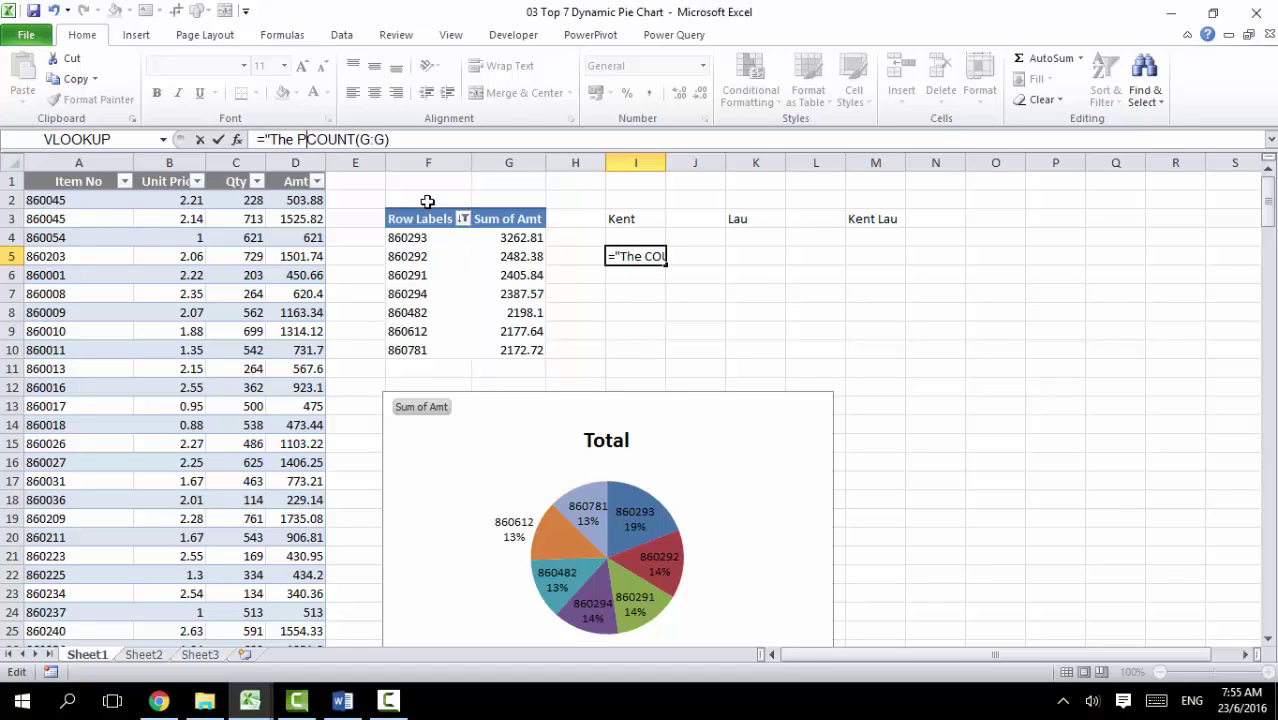
type(" Chart shows ")
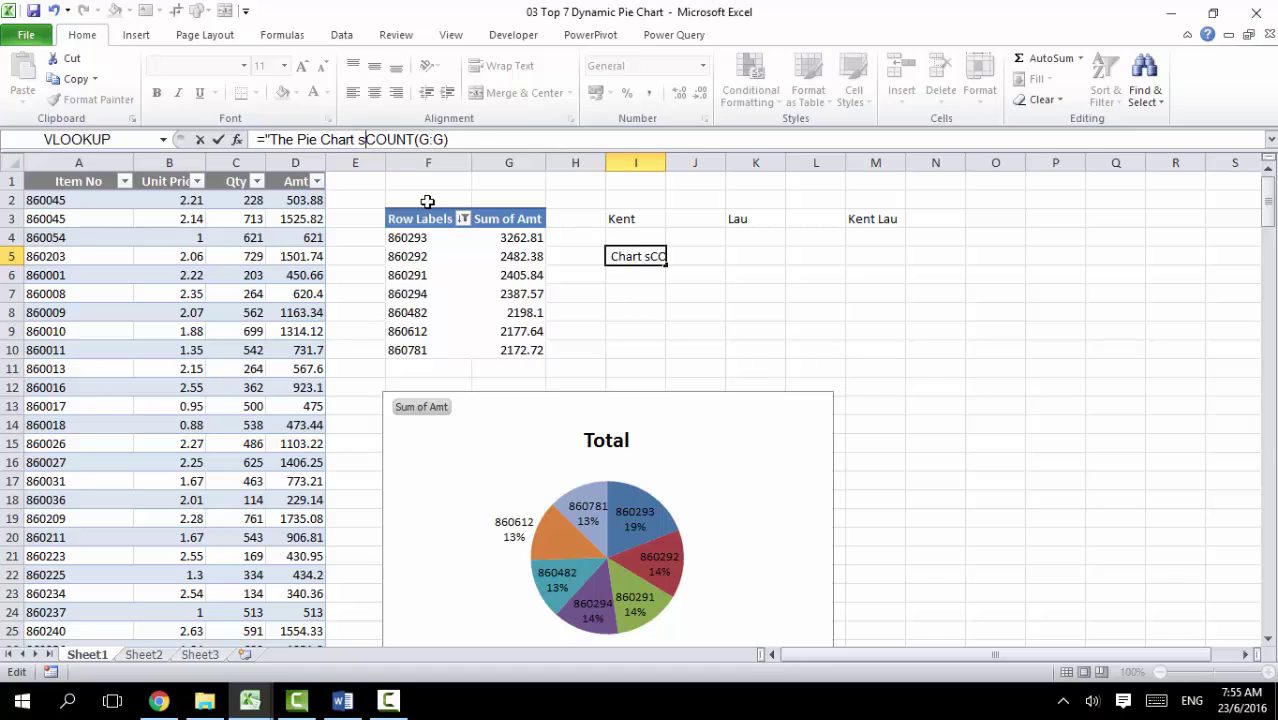
type("\"")
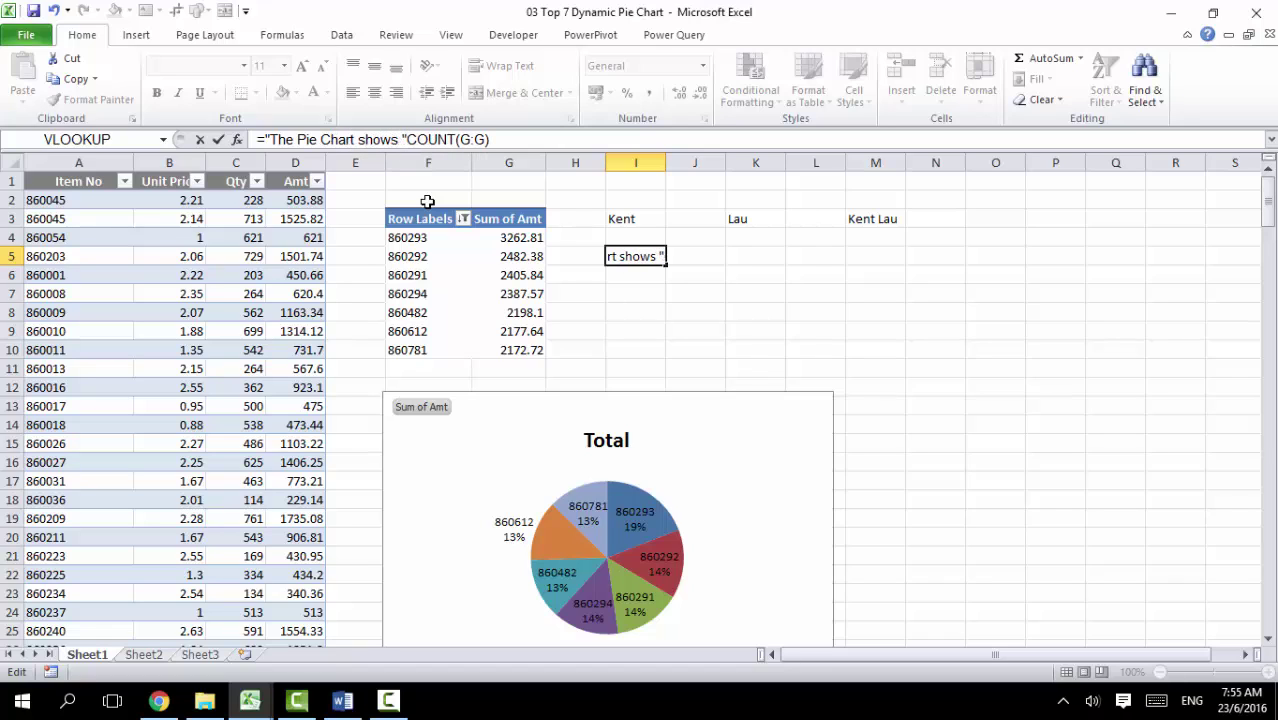
key("BackSpace")
type("the")
key("BackSpace")
key("BackSpace")
key("BackSpace")
type("the \"")
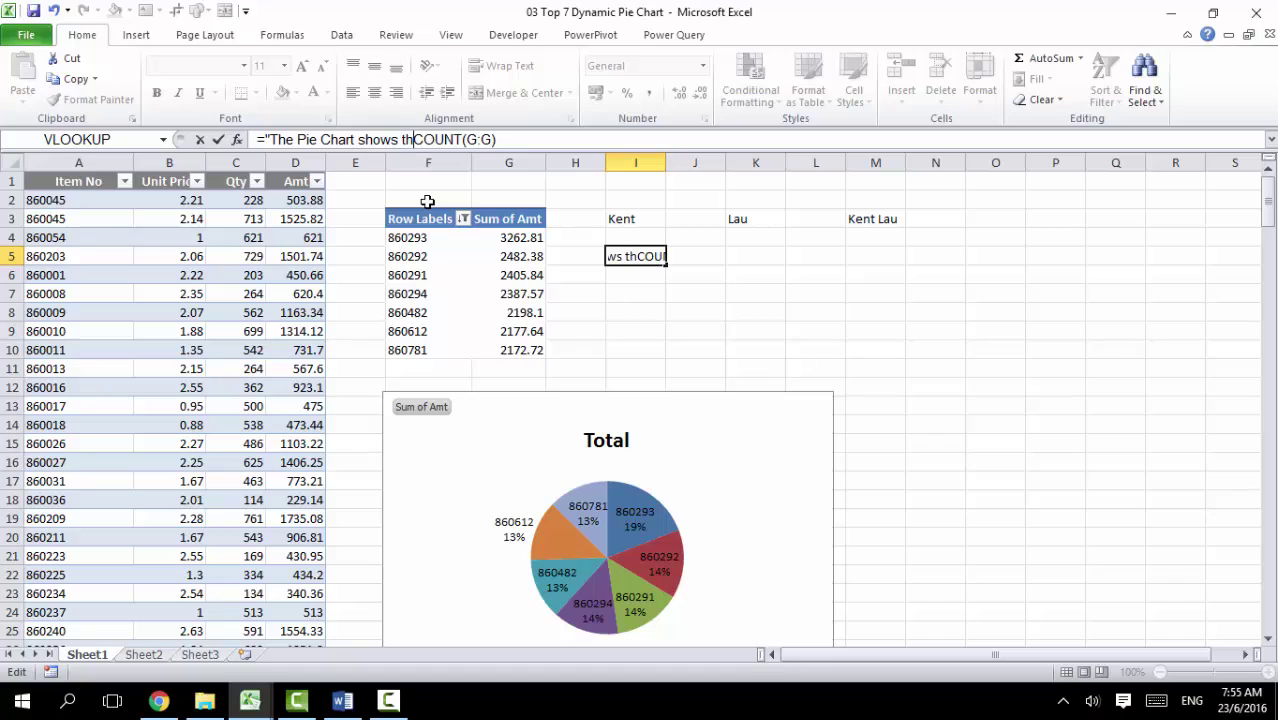
key("BackSpace")
type("top")
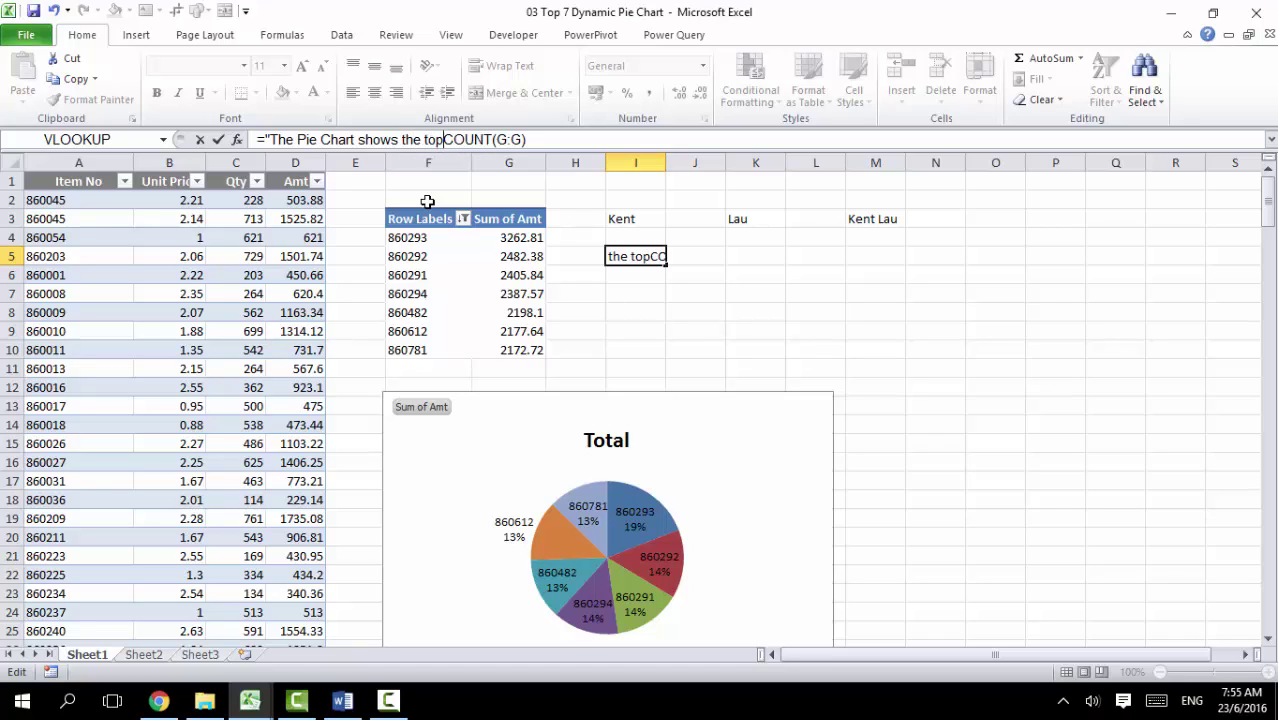
type("\"&")
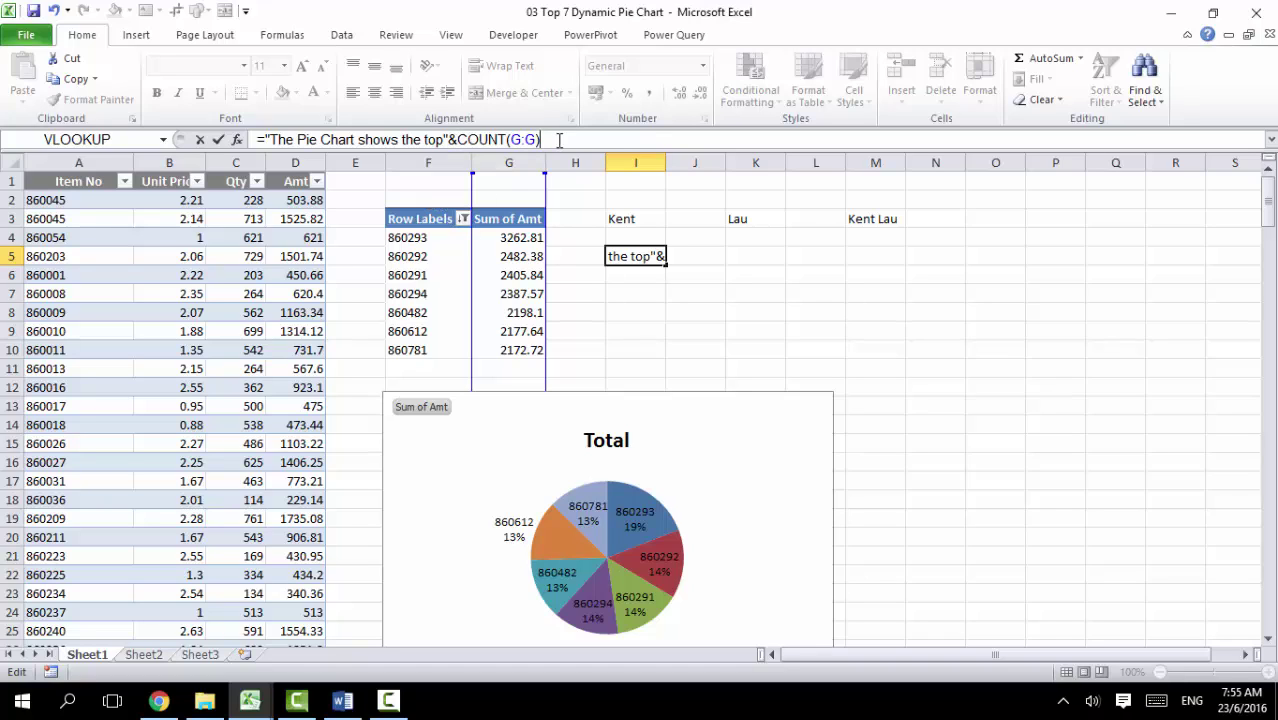
left_click(445, 139)
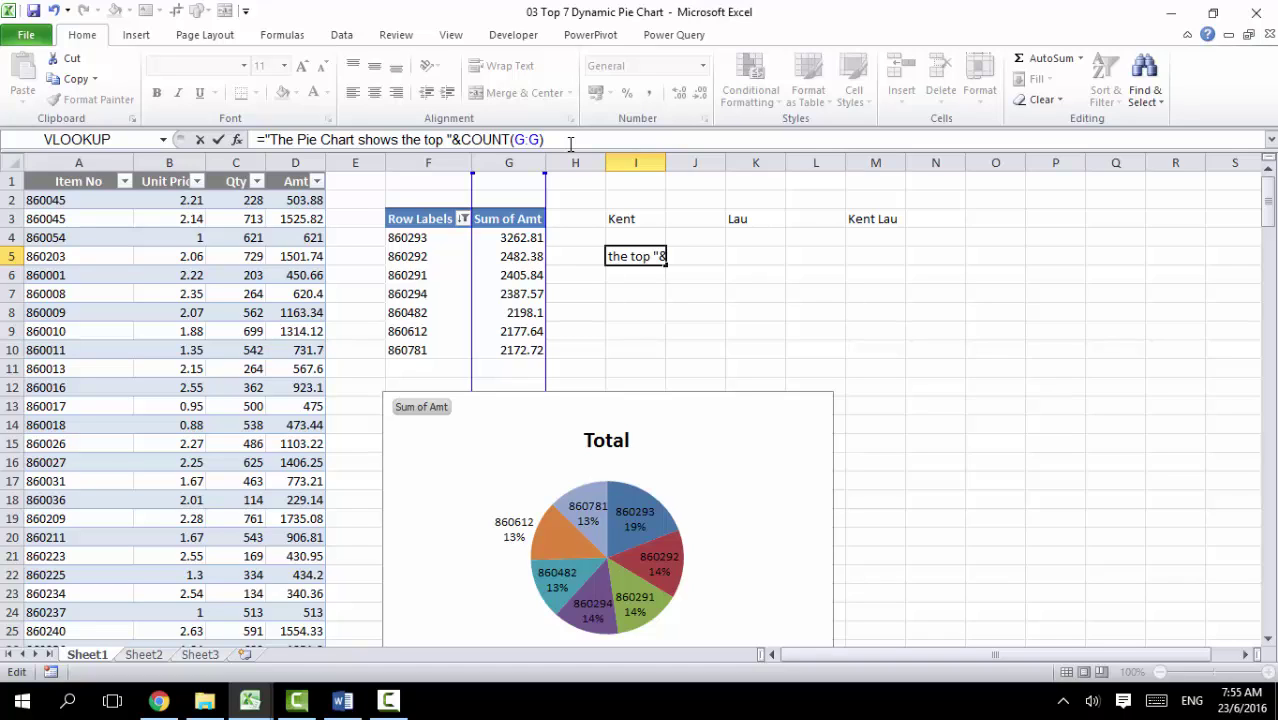
left_click(570, 141)
type("&\" items")
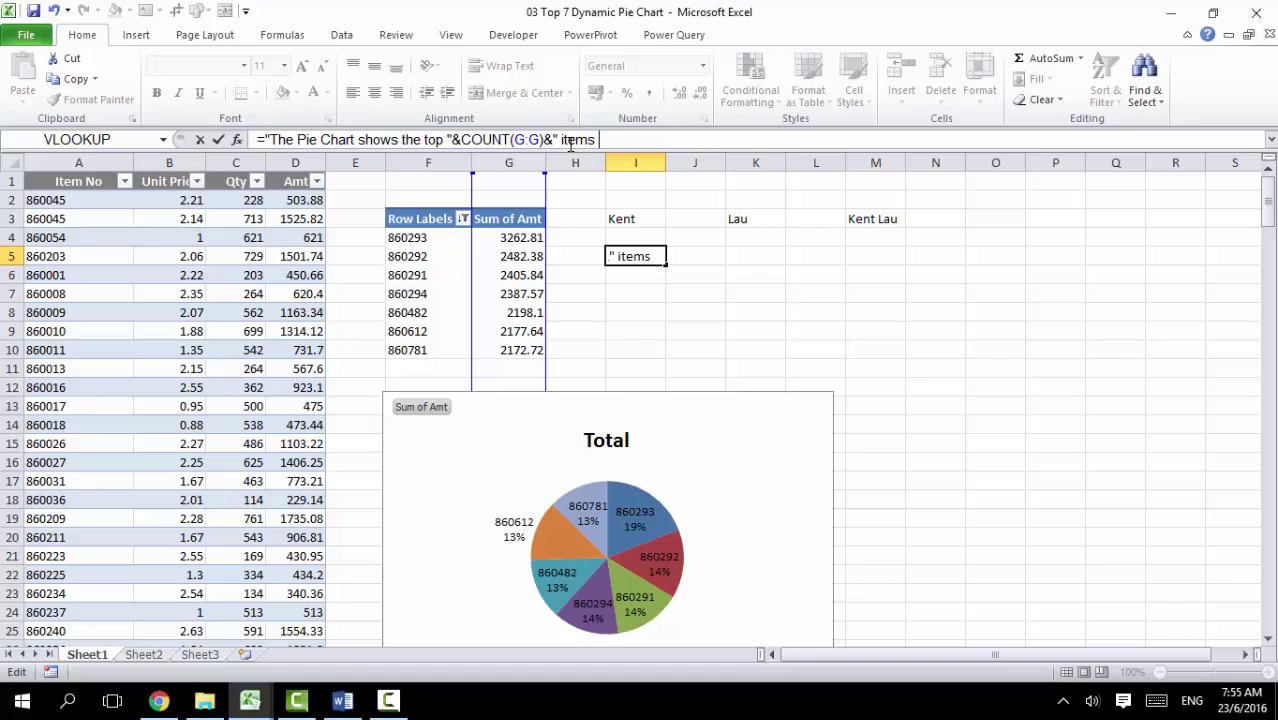
type(" last mont")
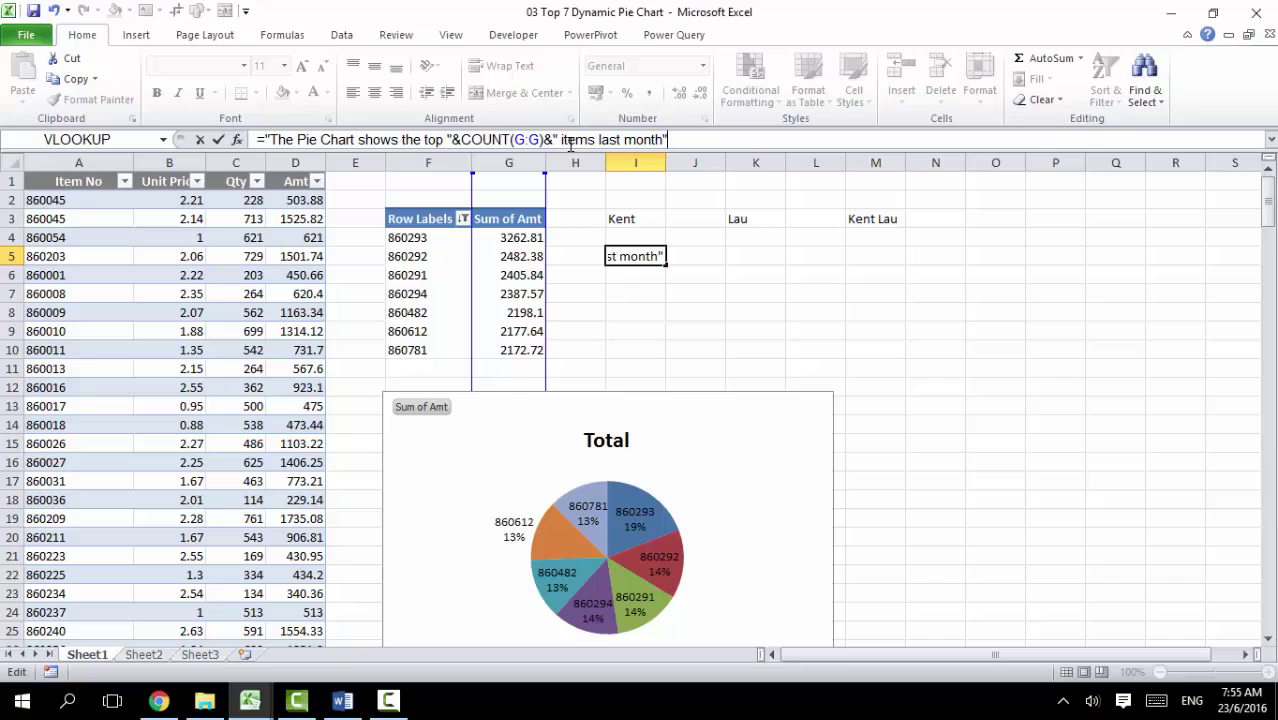
type("h\"")
key("Return")
left_click(650, 257)
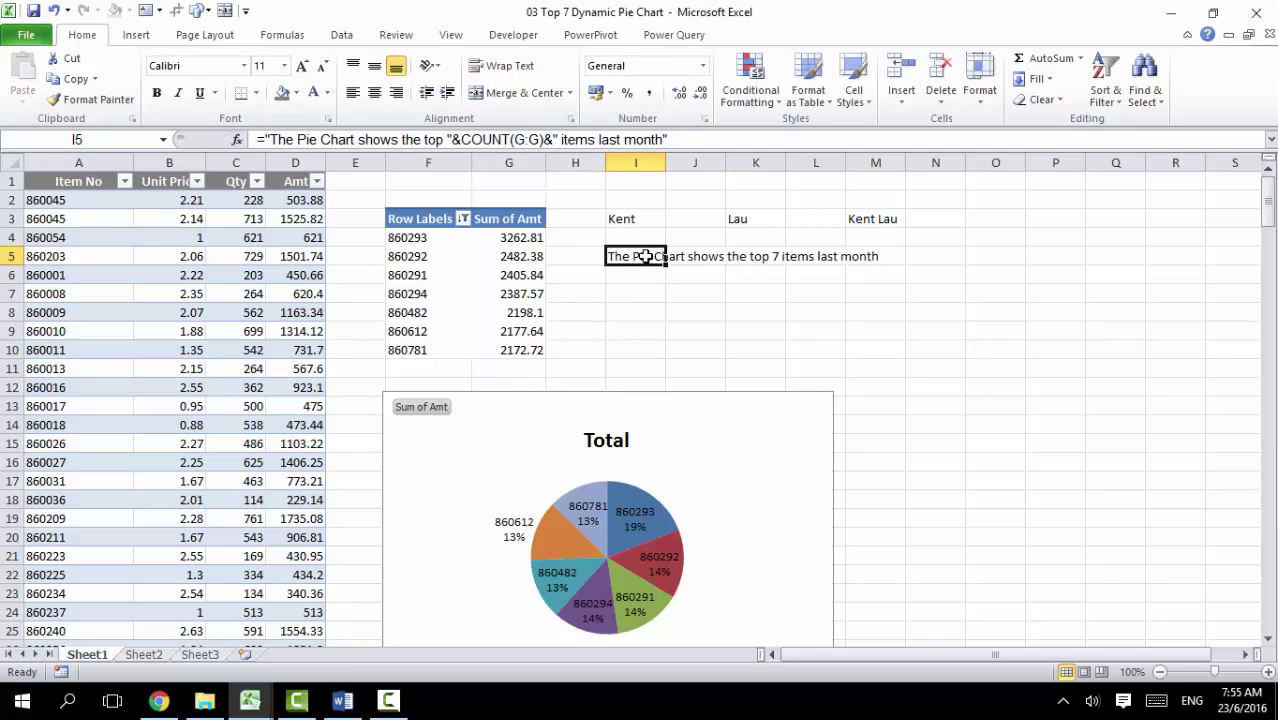
Step: Link the pie chart's title to cell I5 (=Sheet1!$I$5), keeping the title centred
left_click(592, 440)
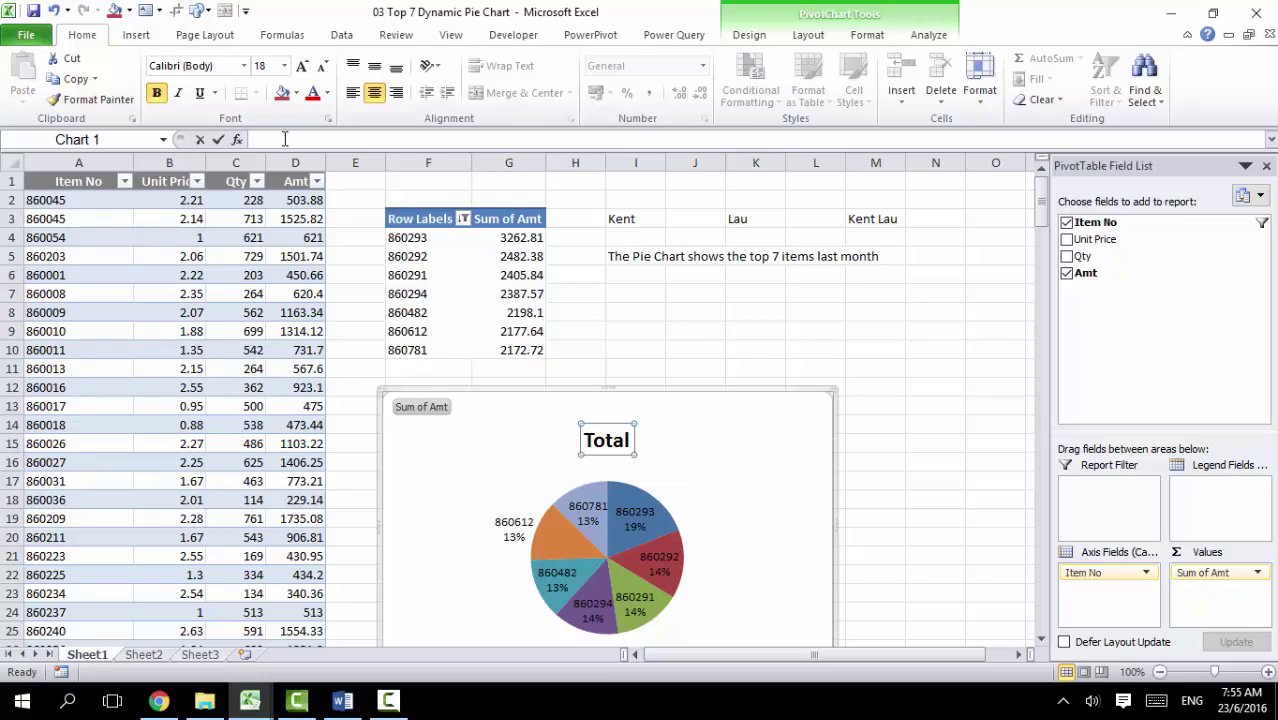
left_click(253, 137)
type("=")
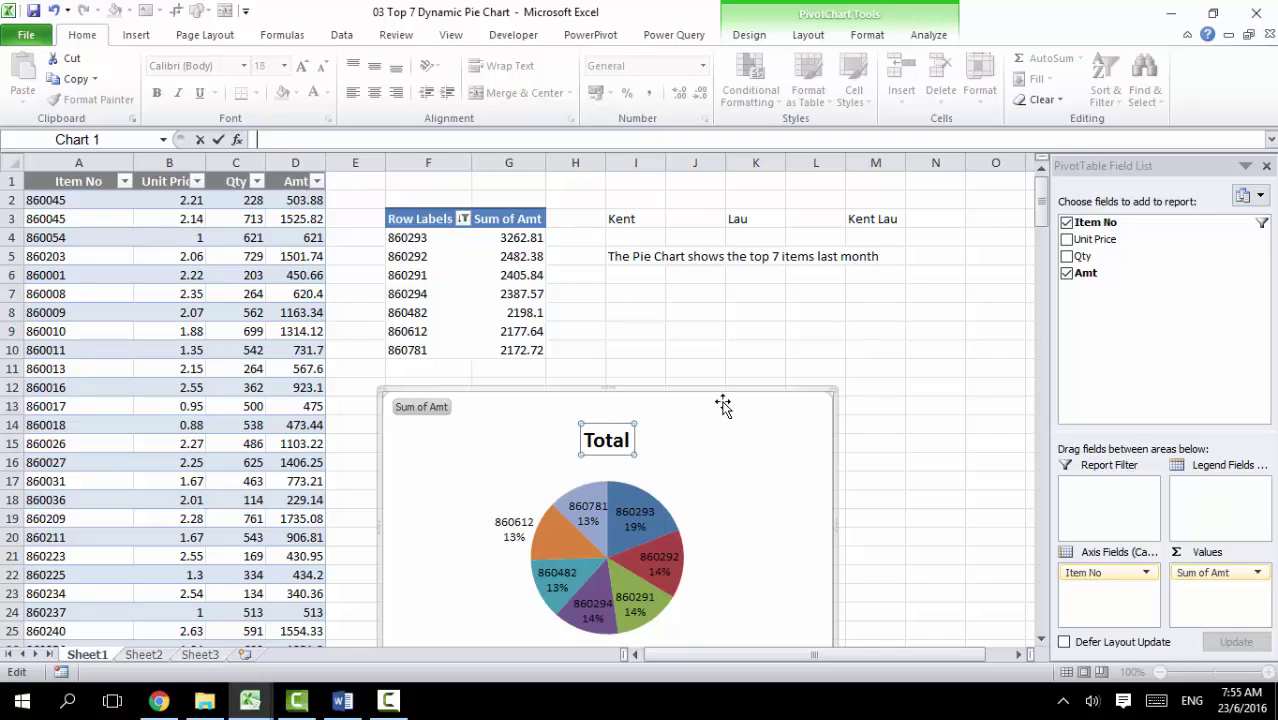
key("Escape")
left_click(606, 440)
left_click(627, 452)
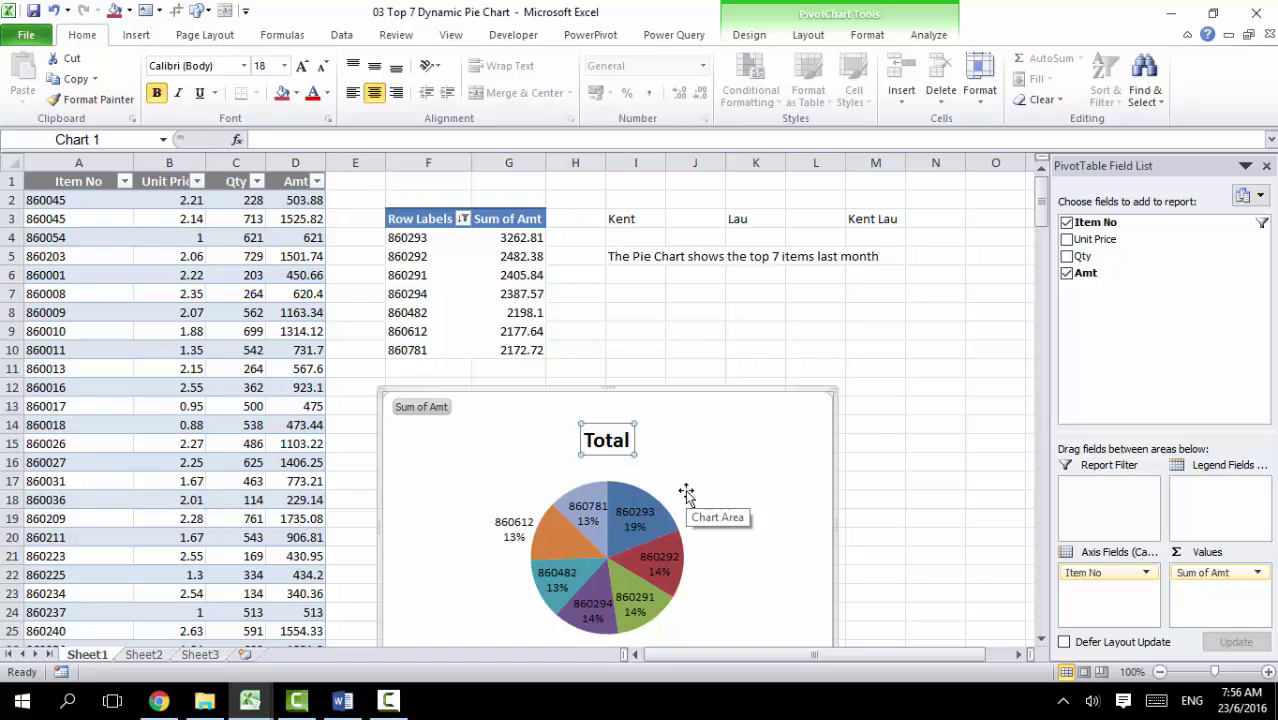
type("=")
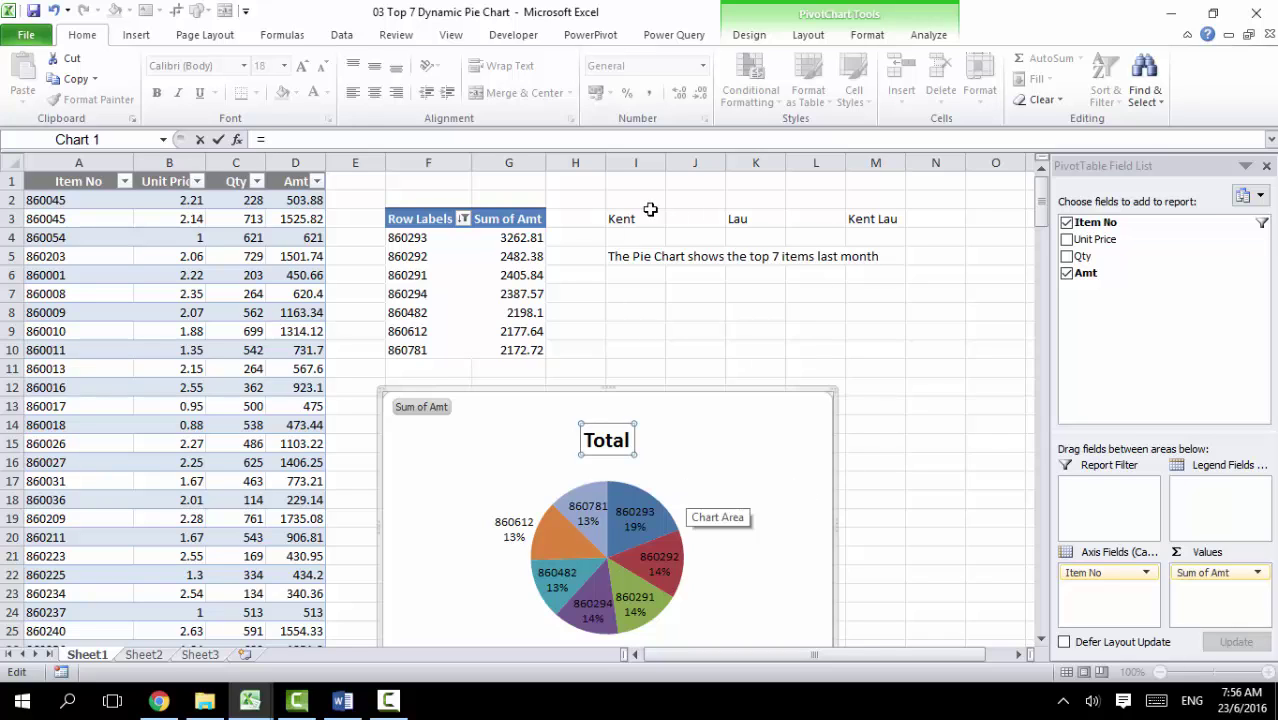
left_click(635, 252)
key("Return")
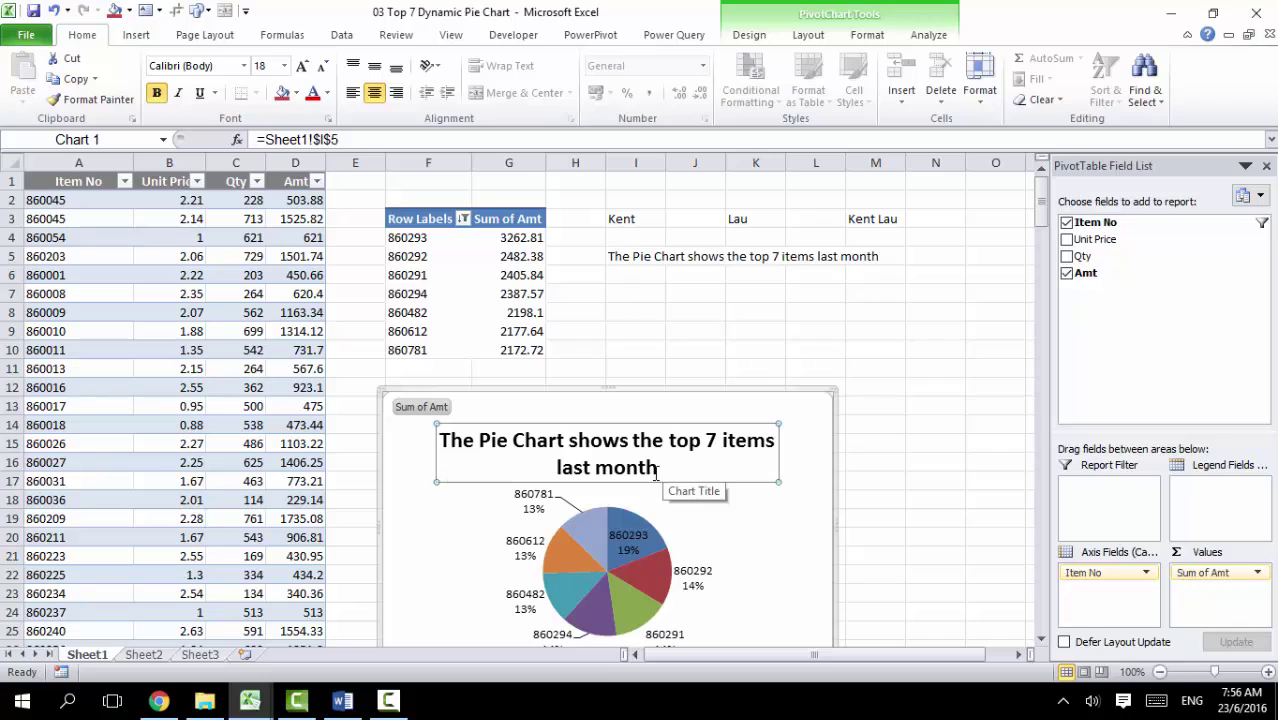
left_click_drag(608, 465, 566, 463)
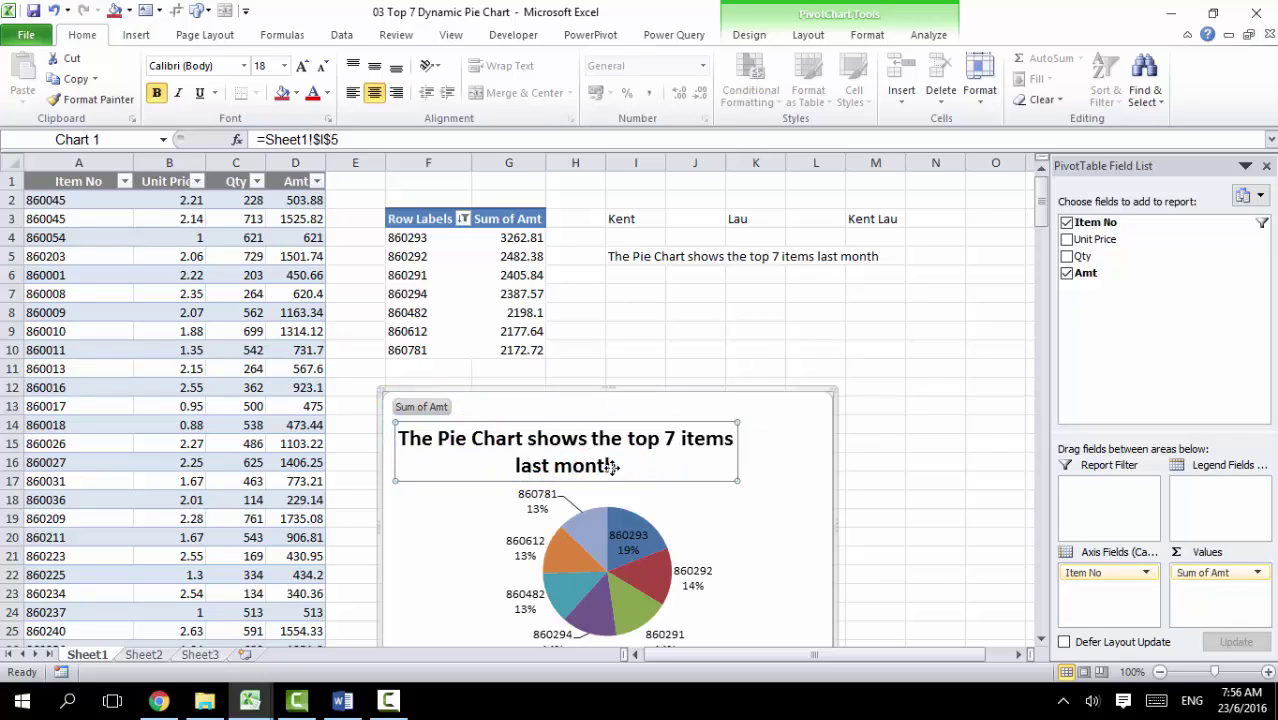
key("ctrl+z")
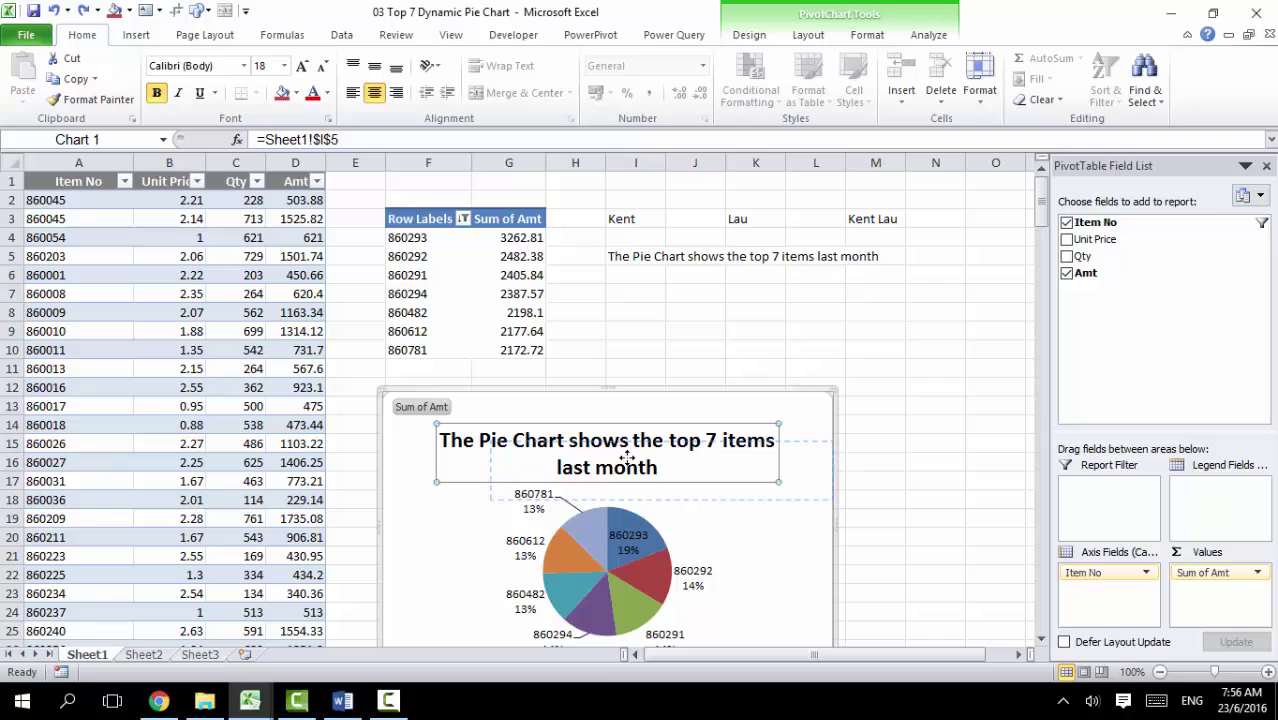
Step: Compare the pivot's top items with the source unit prices and amounts
left_click(899, 485)
left_click(693, 476)
left_click(496, 235)
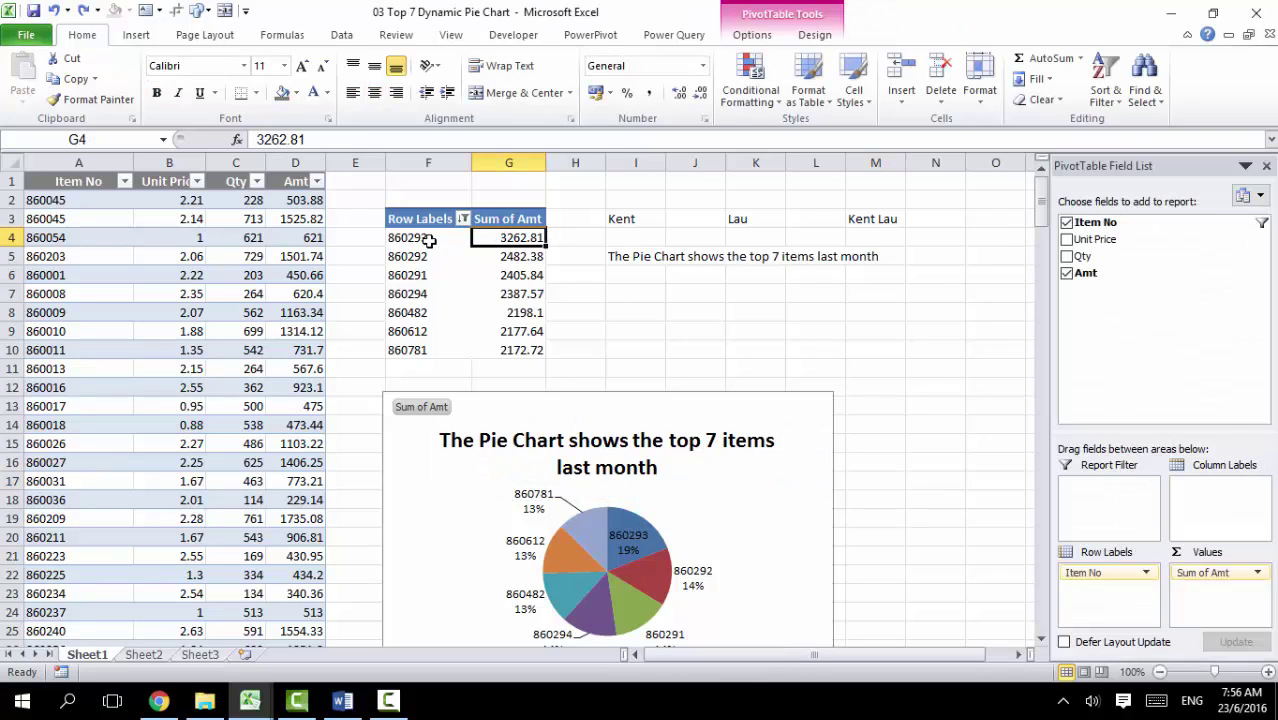
left_click(427, 240)
left_click(197, 238)
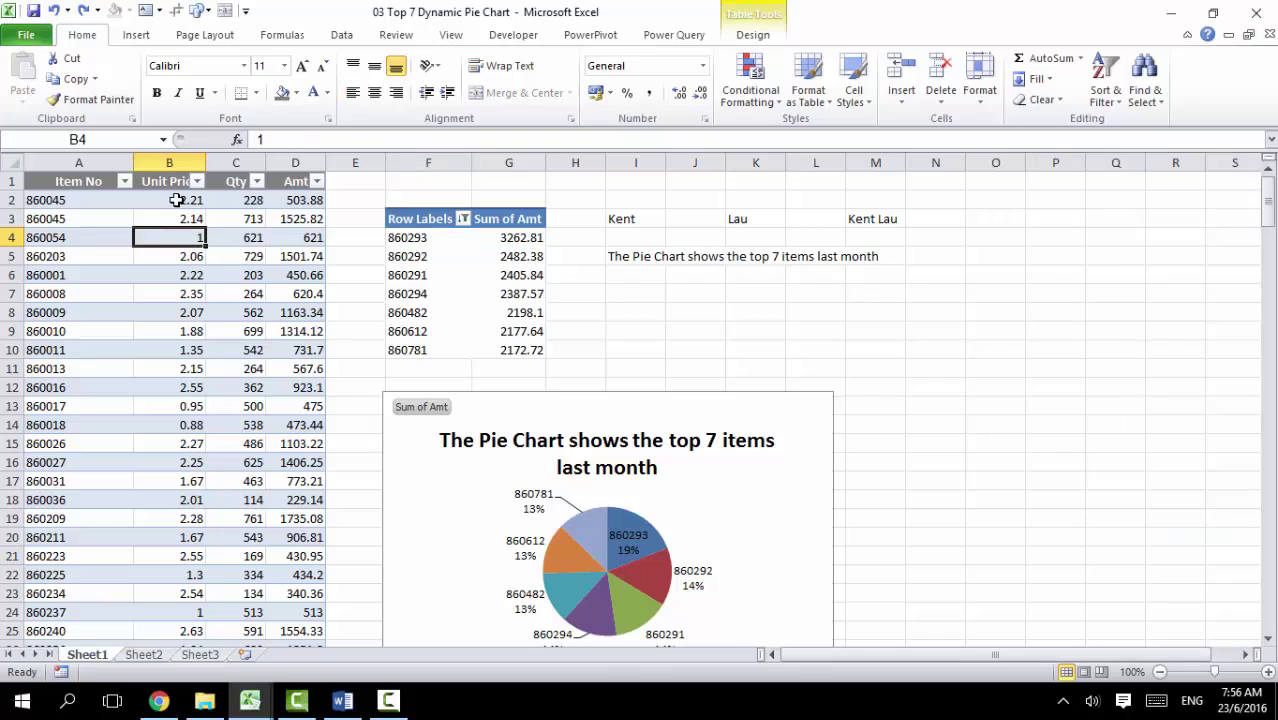
left_click(169, 200)
left_click(295, 256)
left_click_drag(390, 275, 510, 275)
left_click(190, 219)
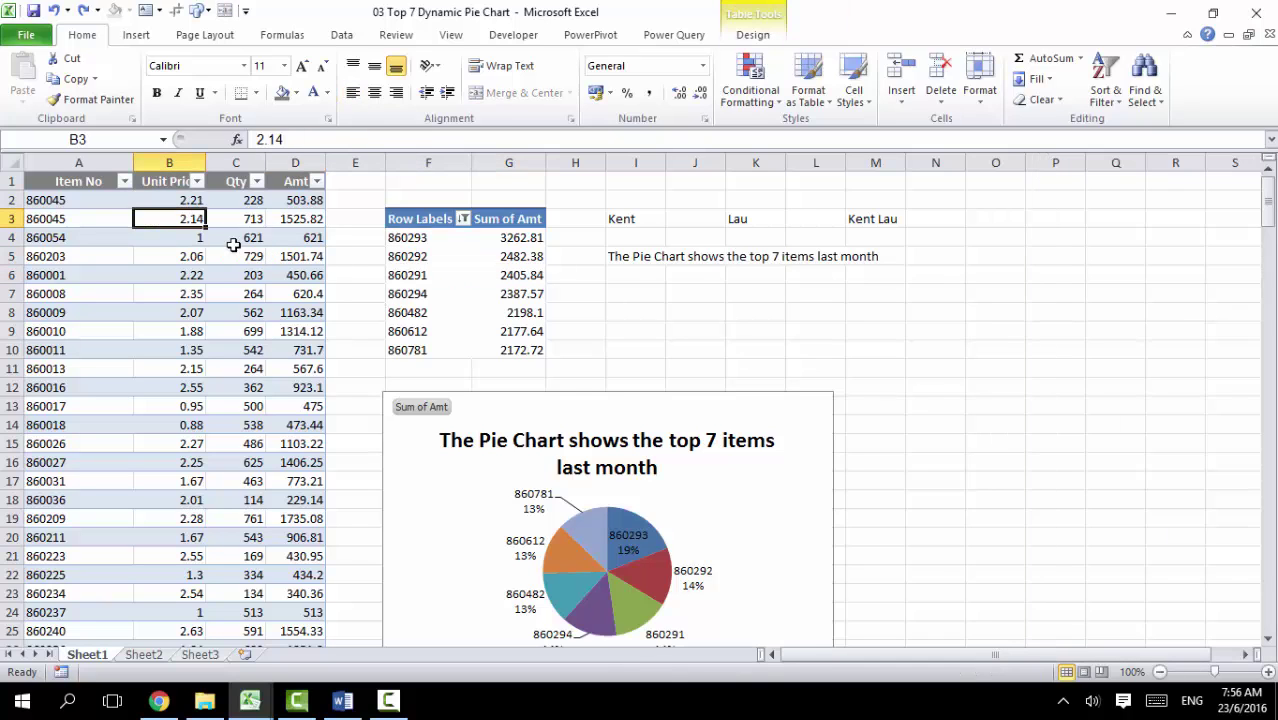
left_click(440, 257)
Step: Change the Qty in C3 from 713 to 800, making D3 recalculate to 1712
left_click(480, 256)
left_click(272, 218)
left_click(190, 218)
left_click(232, 222)
type("800")
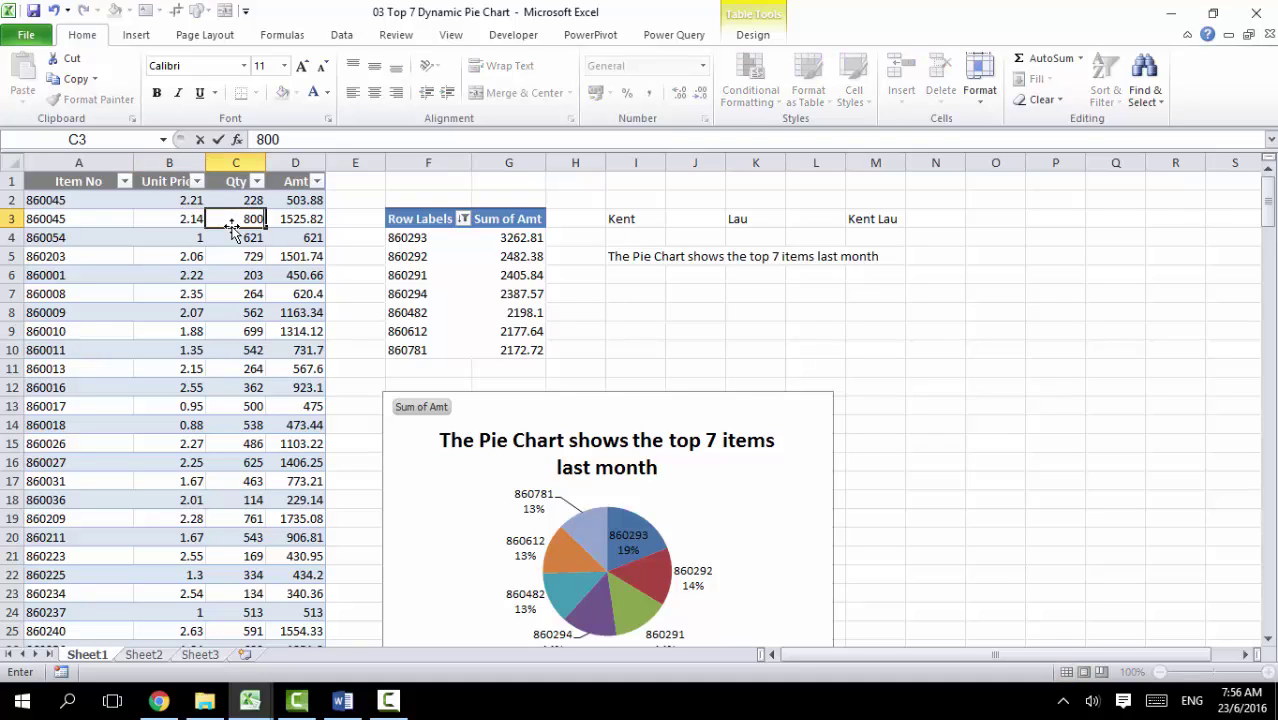
key("Return")
left_click(300, 218)
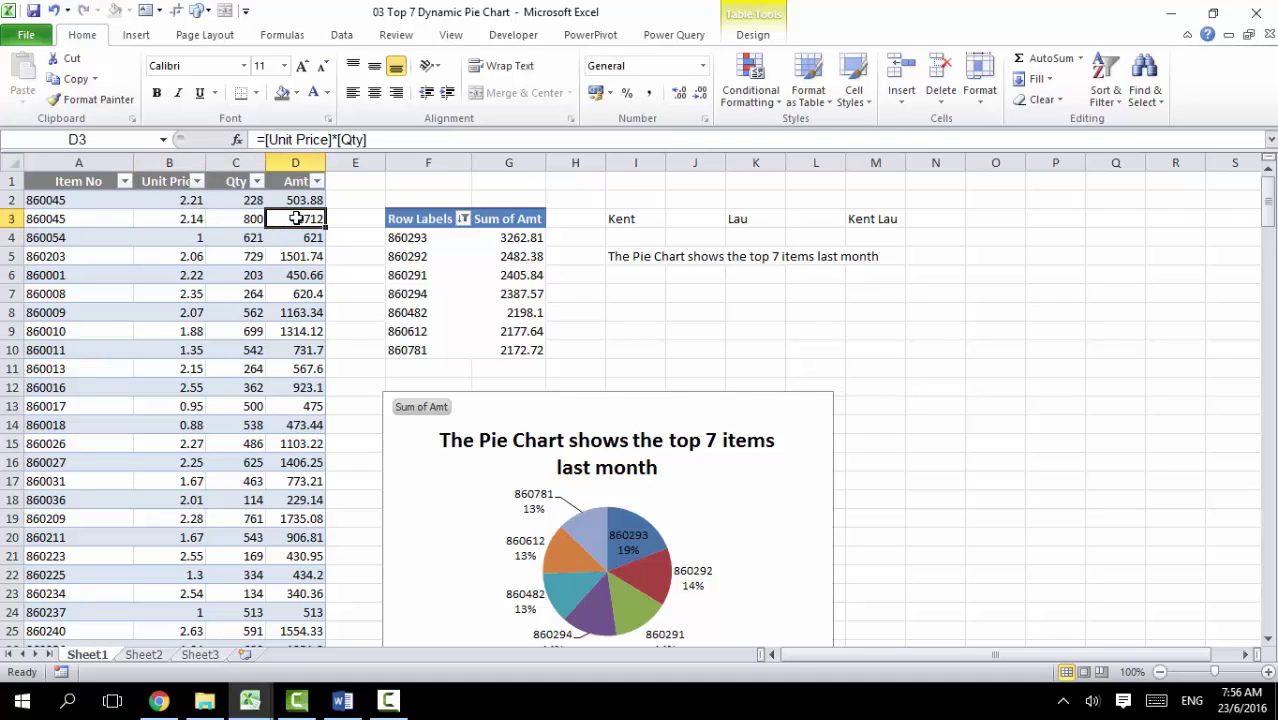
Step: Refresh the pivot table so item 860045 enters the top 7 at 2215.88
left_click(486, 252)
right_click(486, 252)
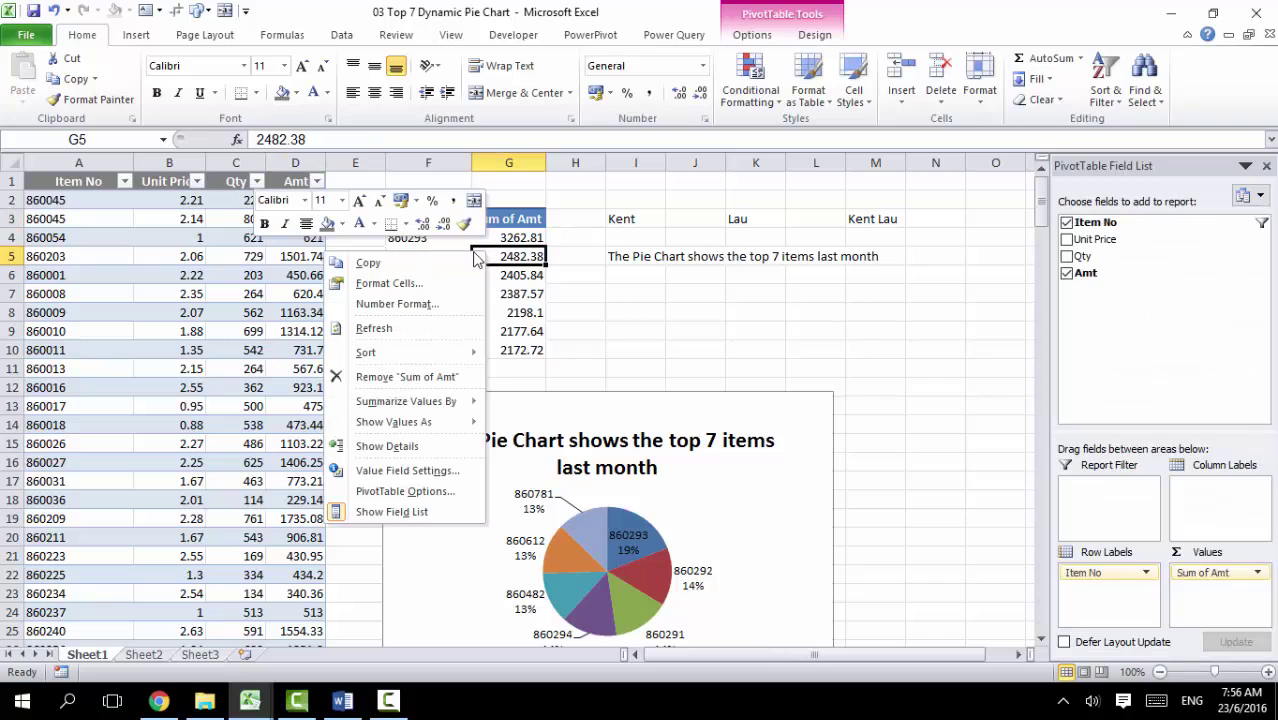
left_click(385, 335)
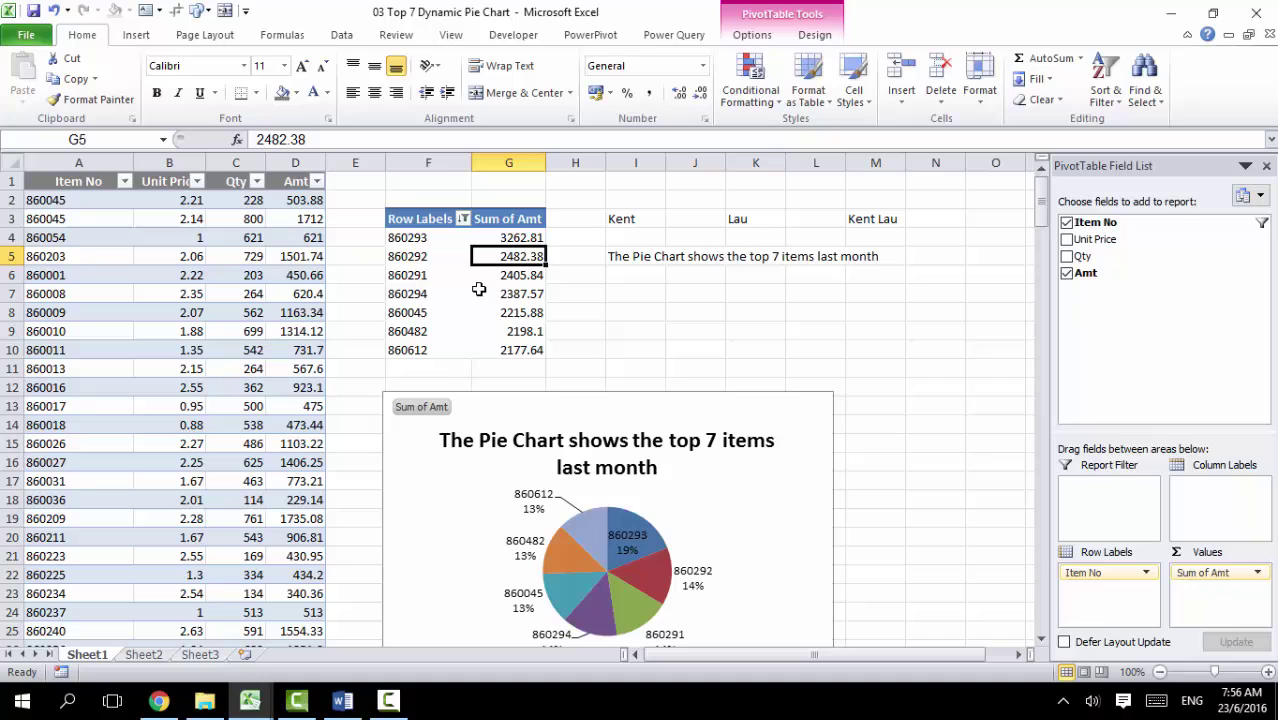
right_click(492, 260)
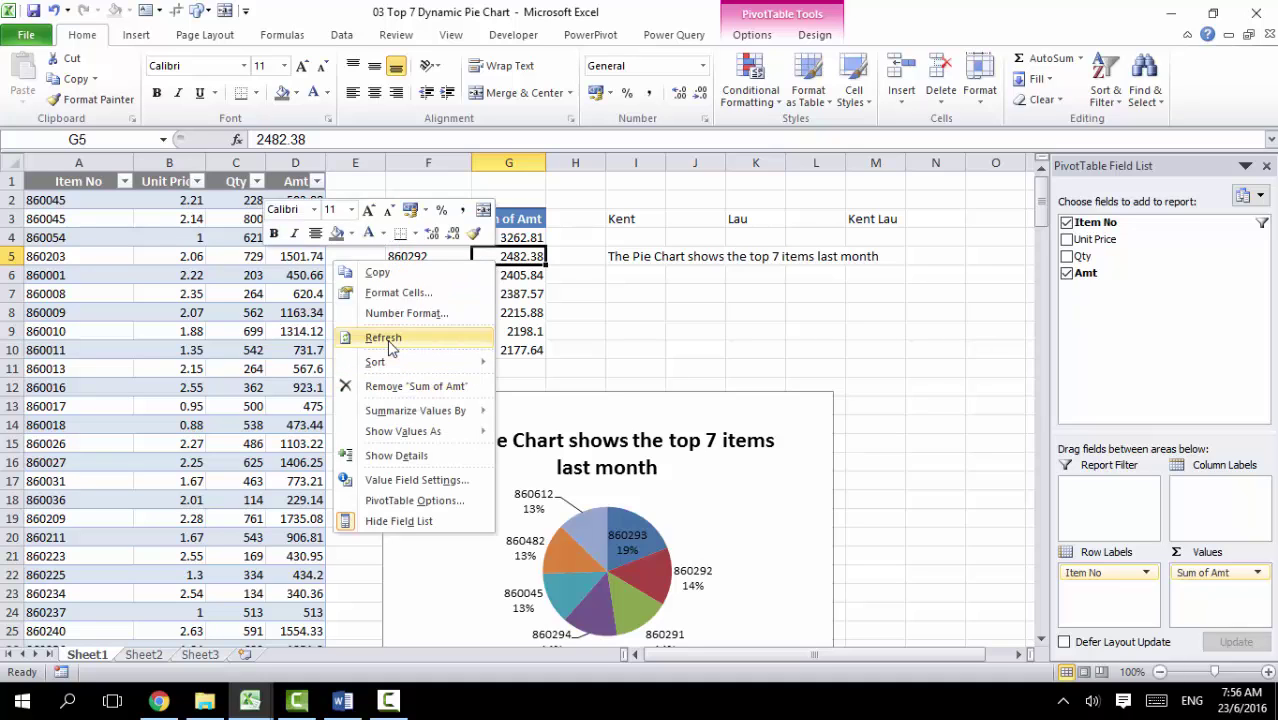
left_click(605, 318)
left_click(635, 252)
left_click_drag(621, 218, 856, 257)
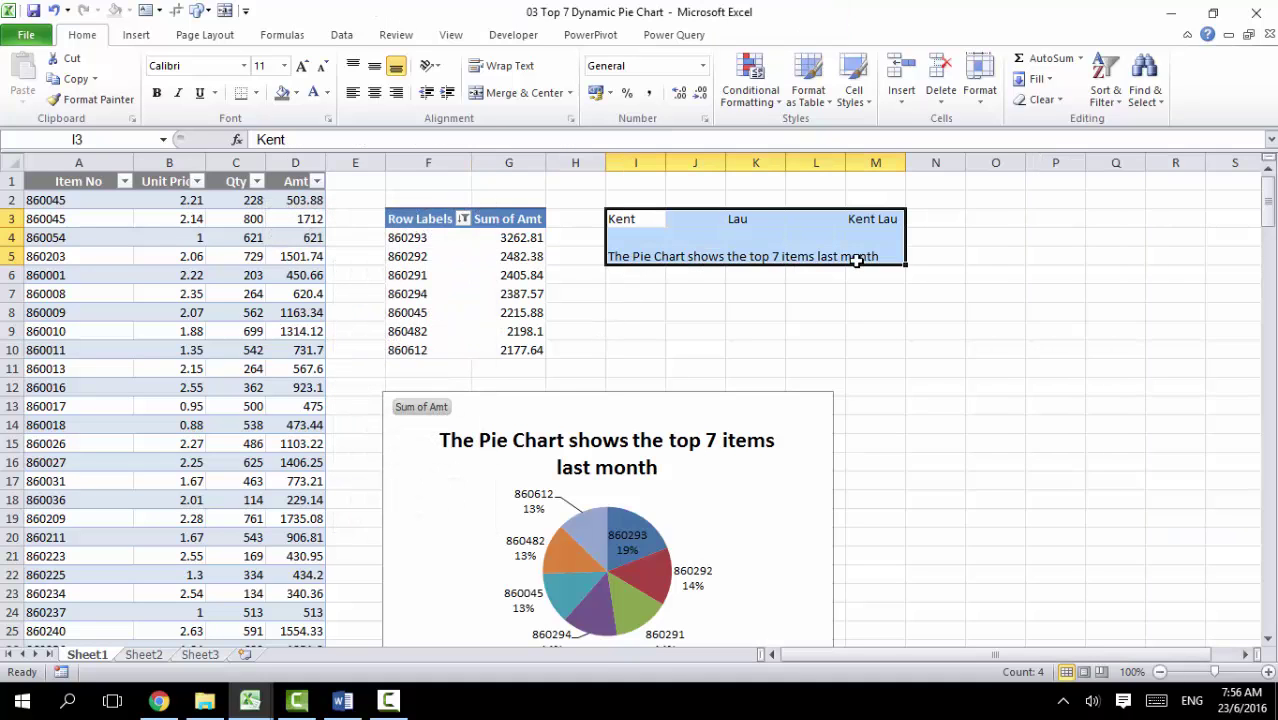
Step: Turn the I3:M5 helper text white and move the pie chart beside the pivot table
left_click(313, 95)
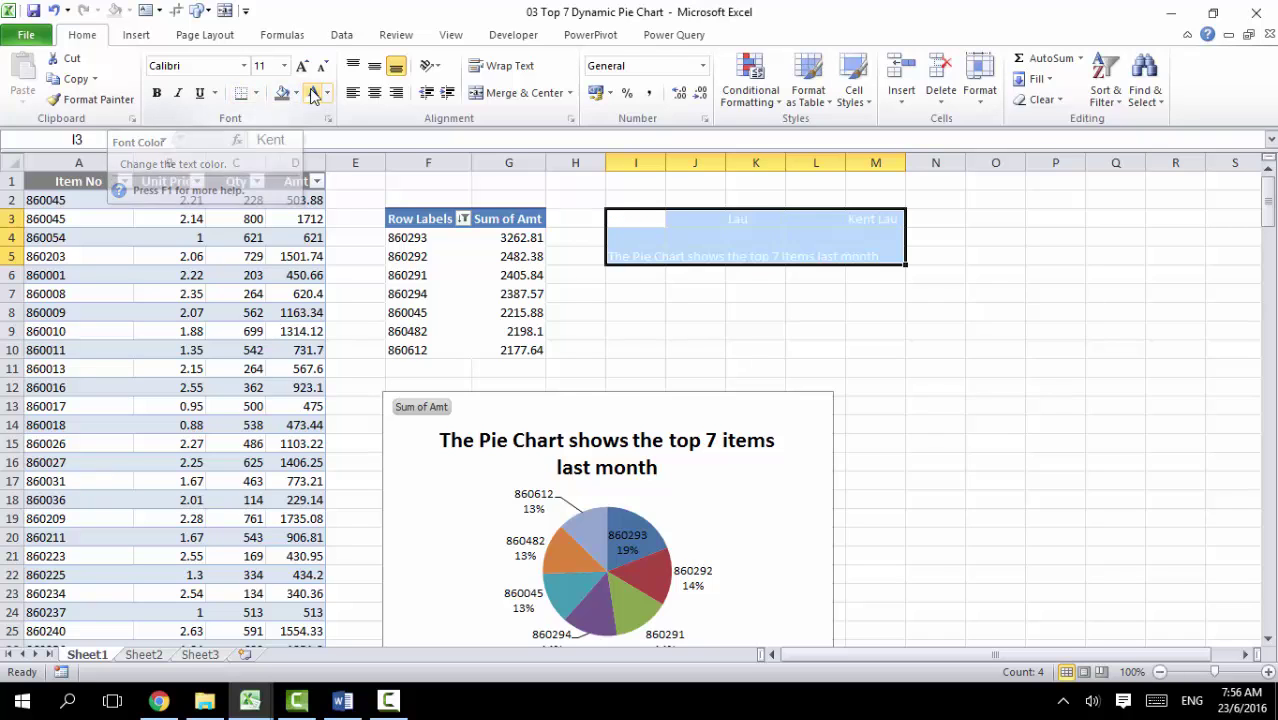
left_click(731, 293)
left_click(579, 410)
left_click_drag(579, 410, 747, 218)
left_click(440, 524)
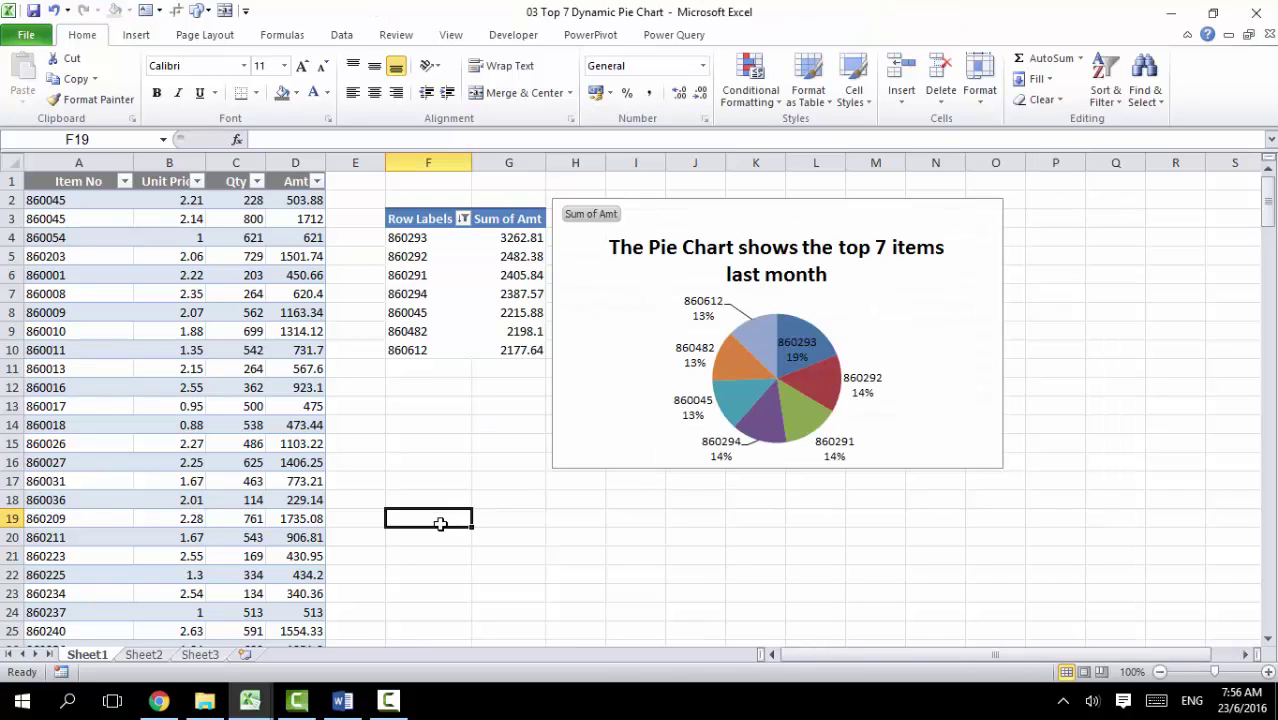
Step: Shrink the chart title to 14 point and narrow the chart from its left edge
left_click(693, 234)
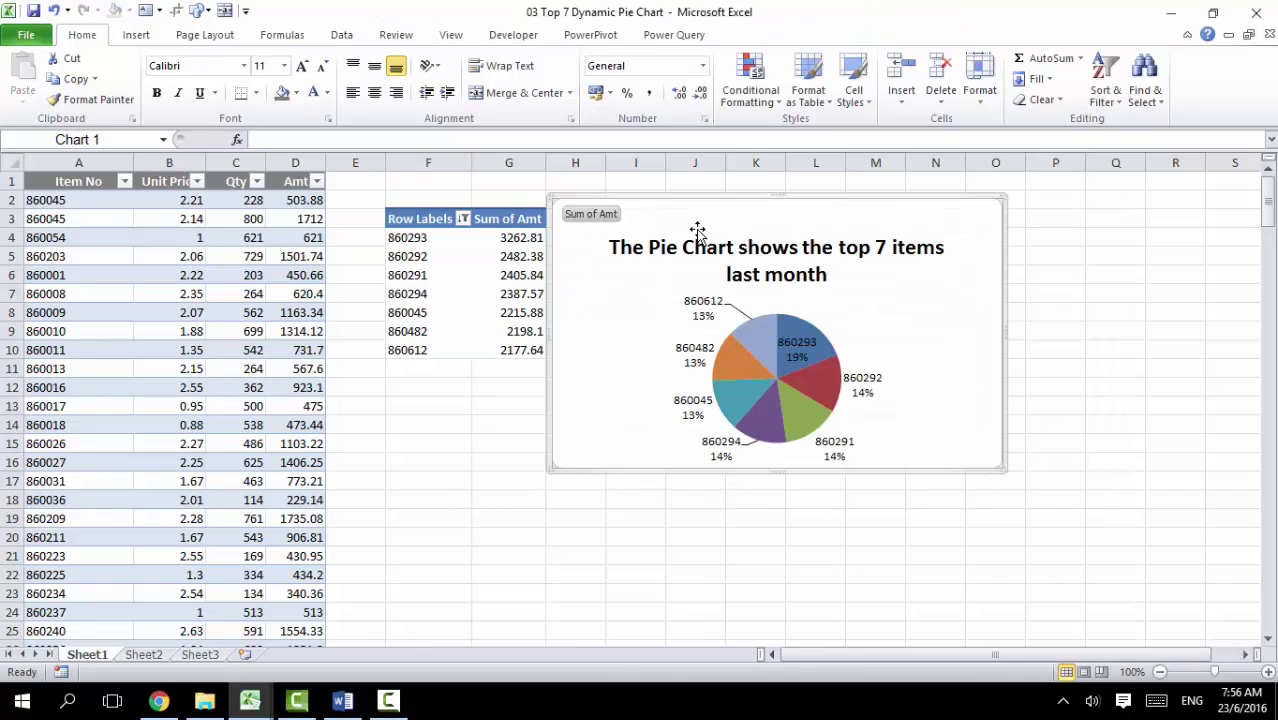
left_click(653, 247)
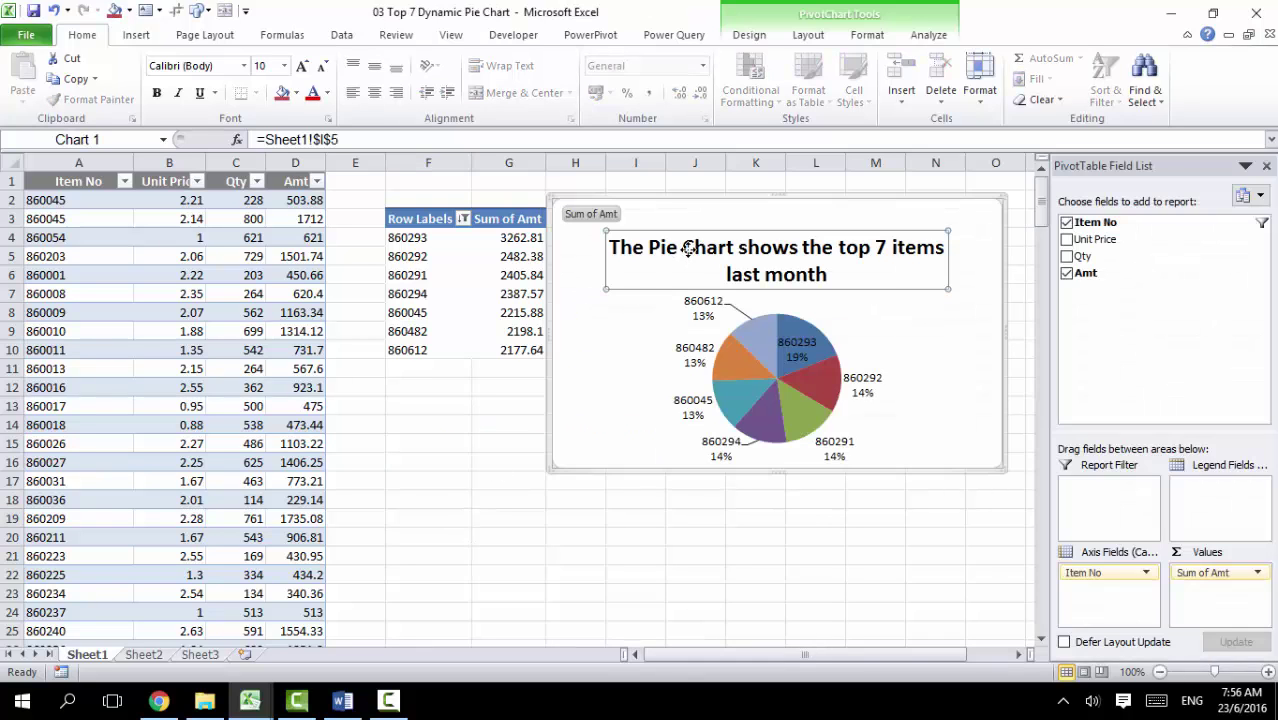
left_click(324, 67)
left_click(324, 67)
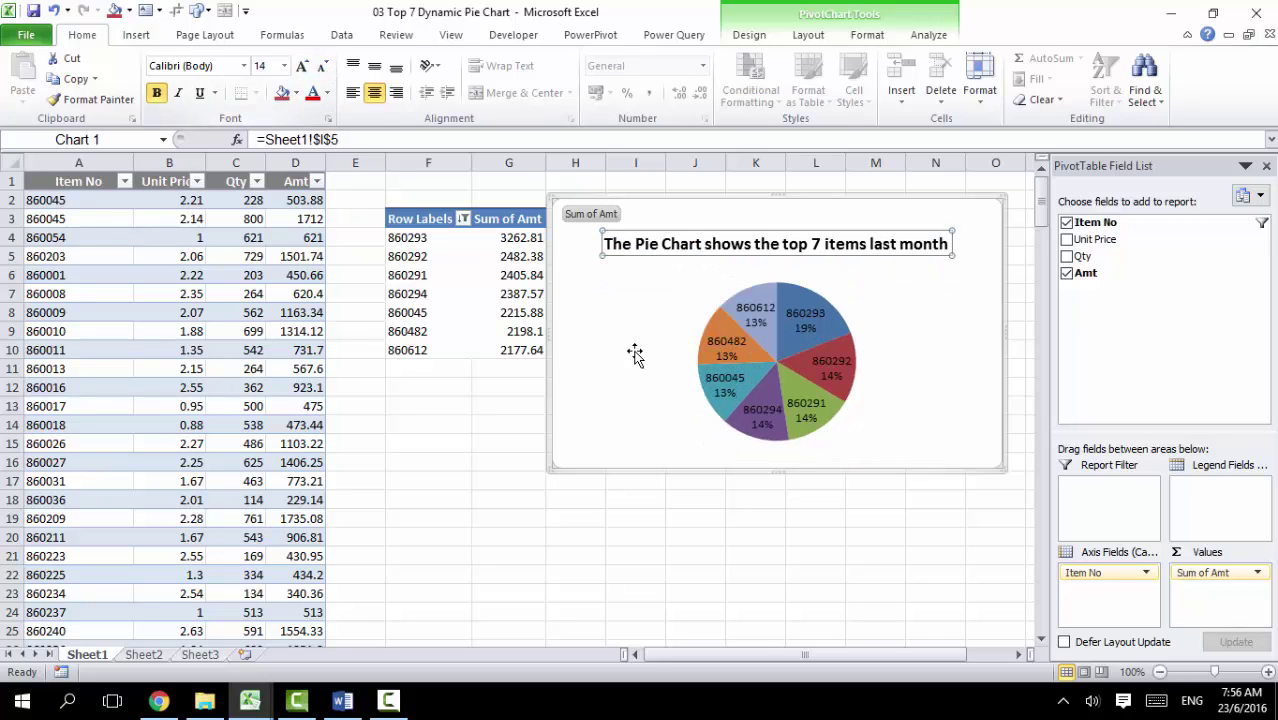
left_click(600, 352)
mouse_move(548, 333)
left_mouse_down()
mouse_move(627, 333)
mouse_move(567, 332)
left_mouse_up()
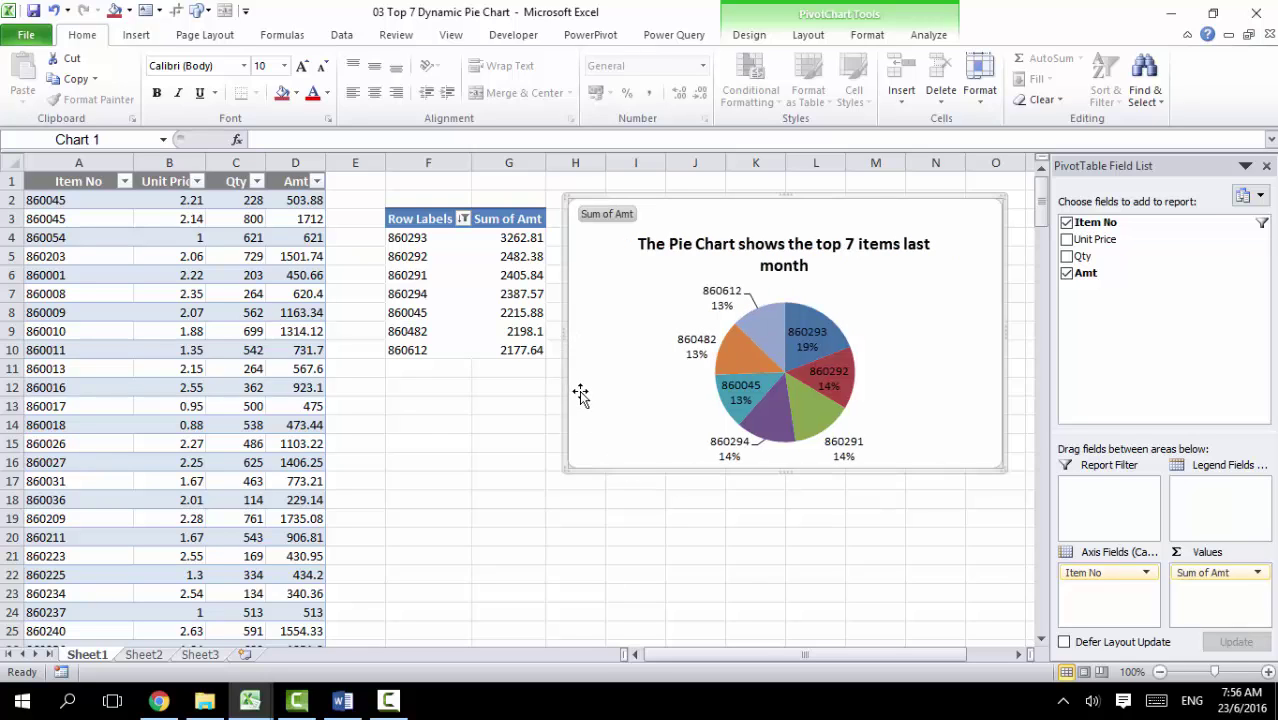
Step: Explode the orange 860482 slice outward from the rest of the pie
left_click(740, 358)
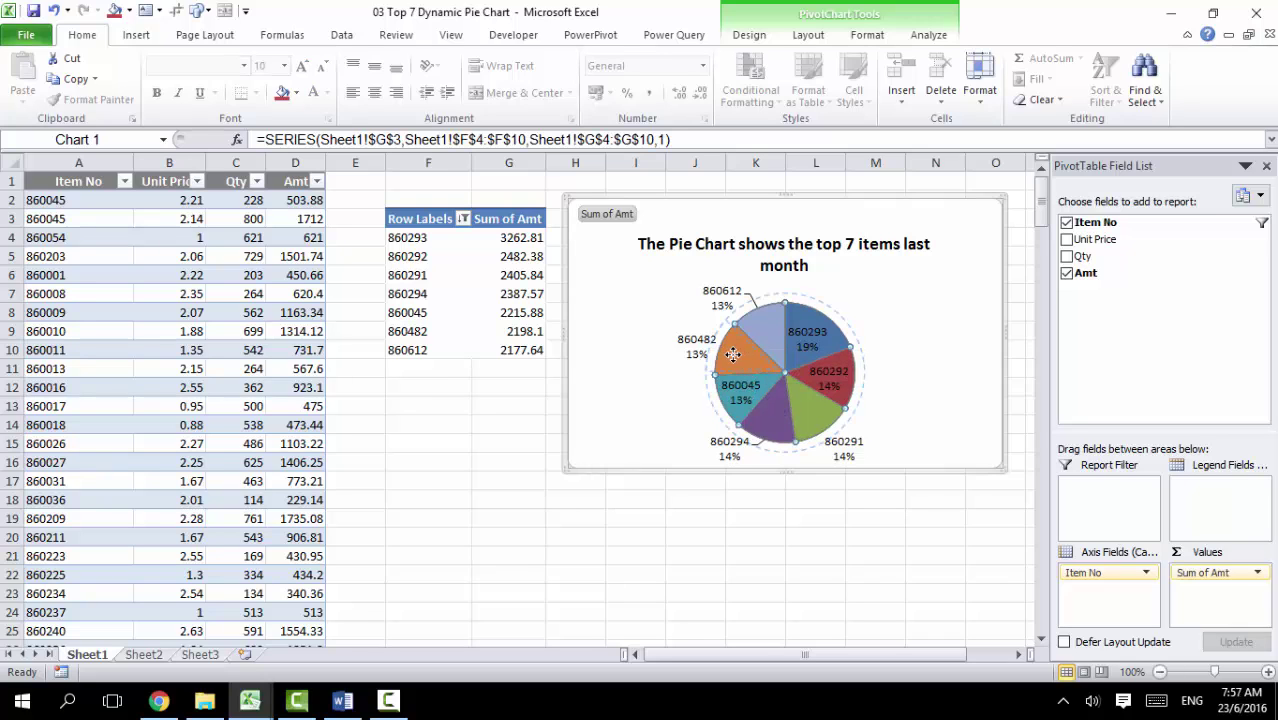
mouse_move(728, 352)
left_mouse_down()
mouse_move(685, 332)
mouse_move(706, 336)
mouse_move(712, 352)
mouse_move(665, 340)
mouse_move(726, 343)
left_mouse_up()
left_click(722, 355)
left_click(722, 355)
left_click(722, 355)
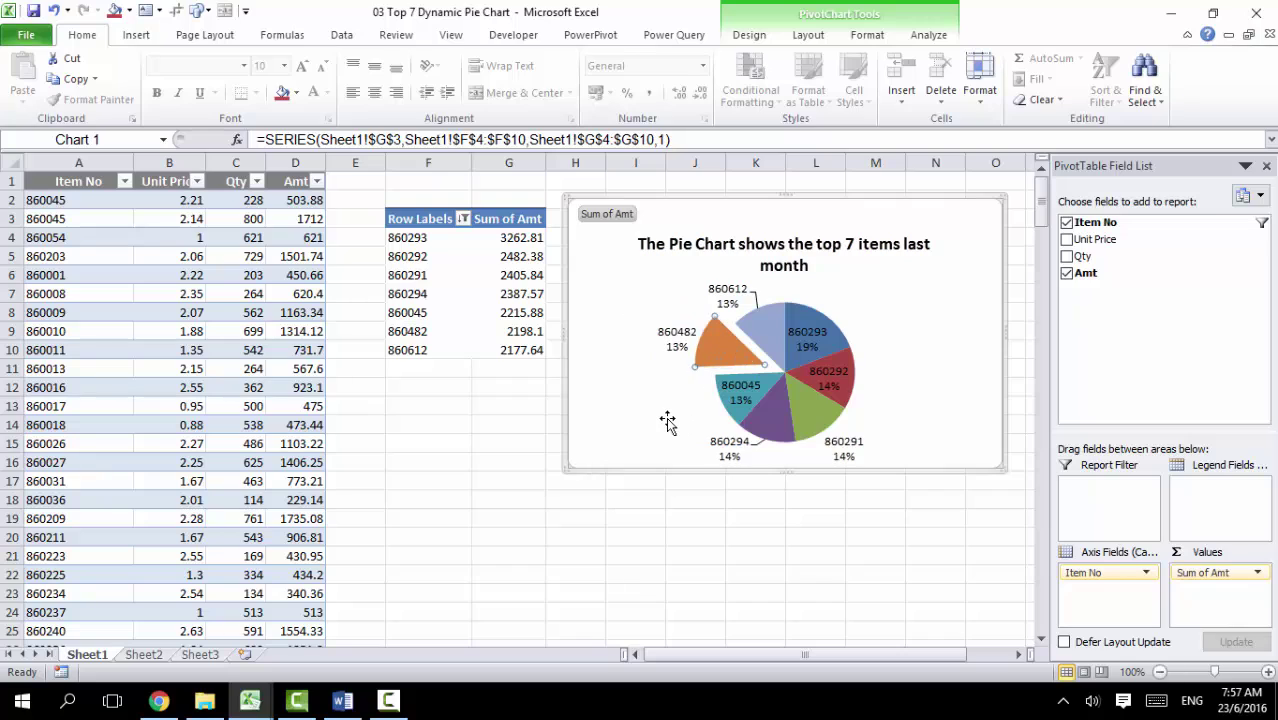
left_click(667, 418)
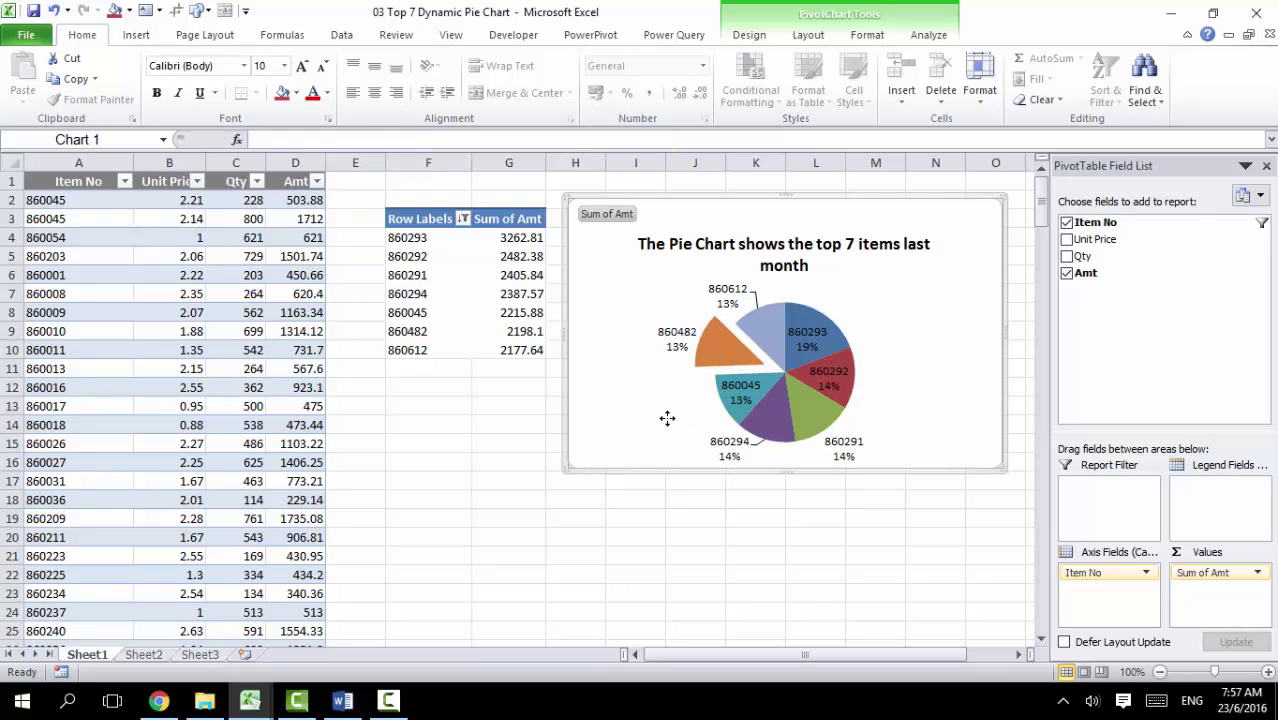